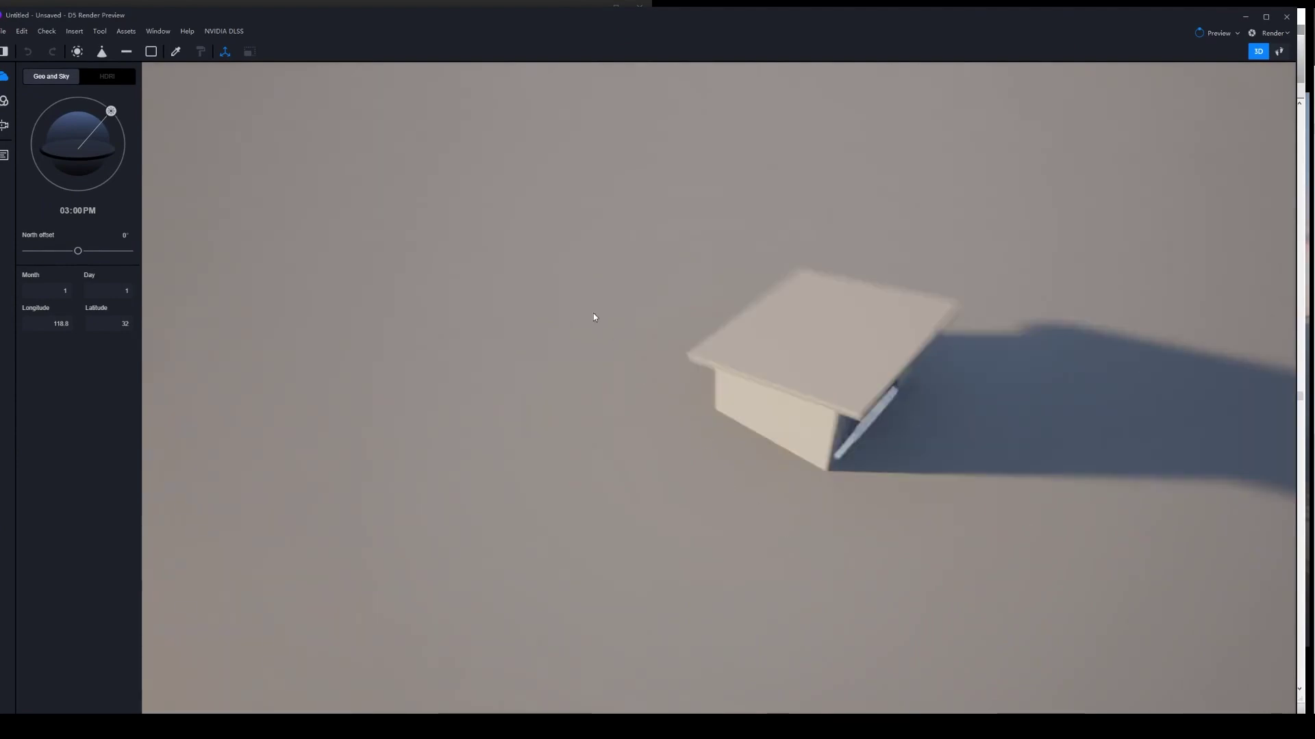
- Bring the glazed front of the tiny house into view, and hide and restore the sidebar
middle_drag(971, 382, 676, 405)
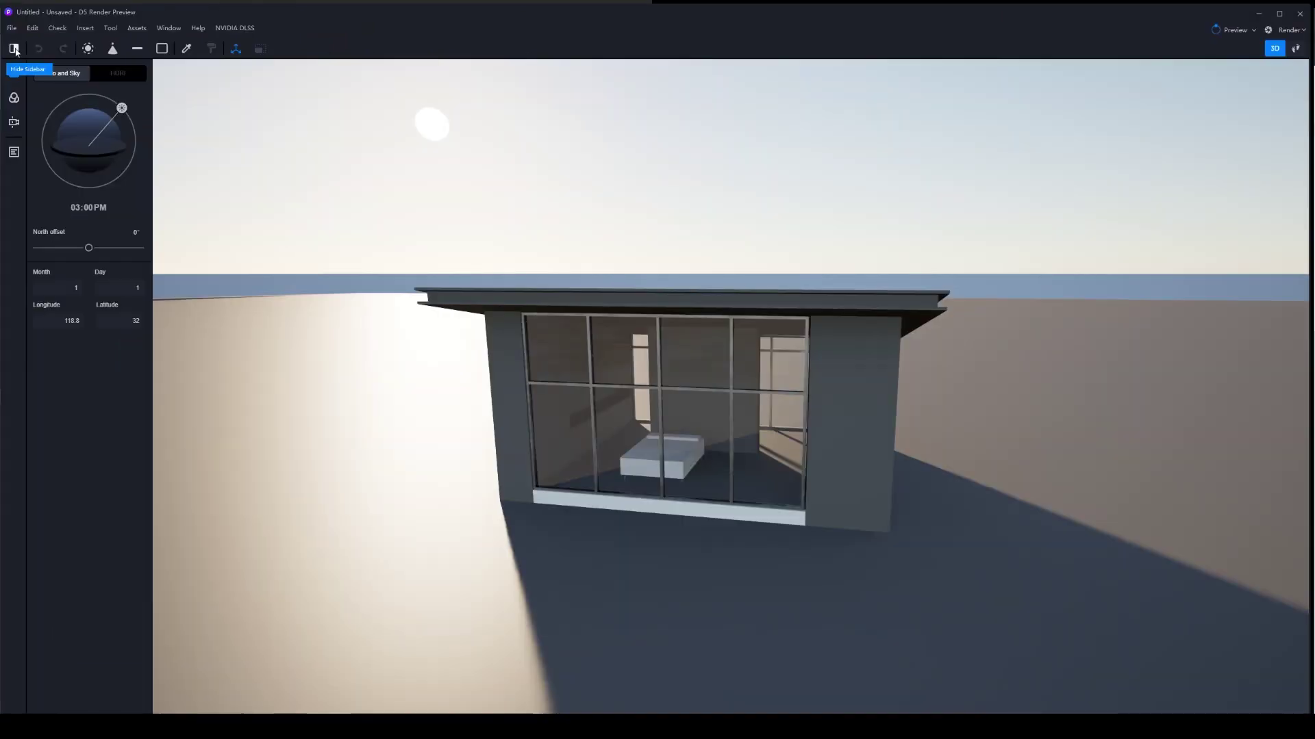
click(14, 49)
click(14, 48)
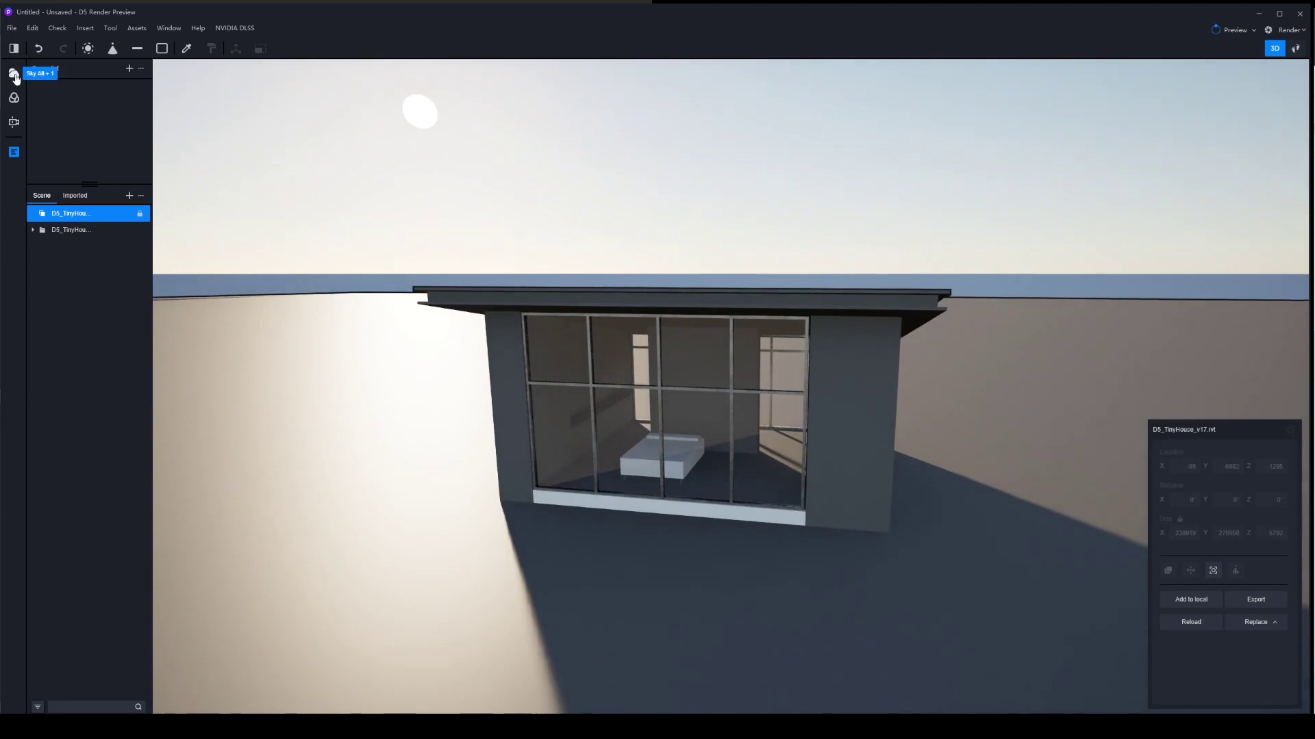
- Try adjusting the sun's time of day and the scene's exposure, and undo the last changes
click(13, 75)
mouse_move(129, 117)
mouse_down()
mouse_move(93, 97)
mouse_move(133, 137)
mouse_move(122, 128)
mouse_up()
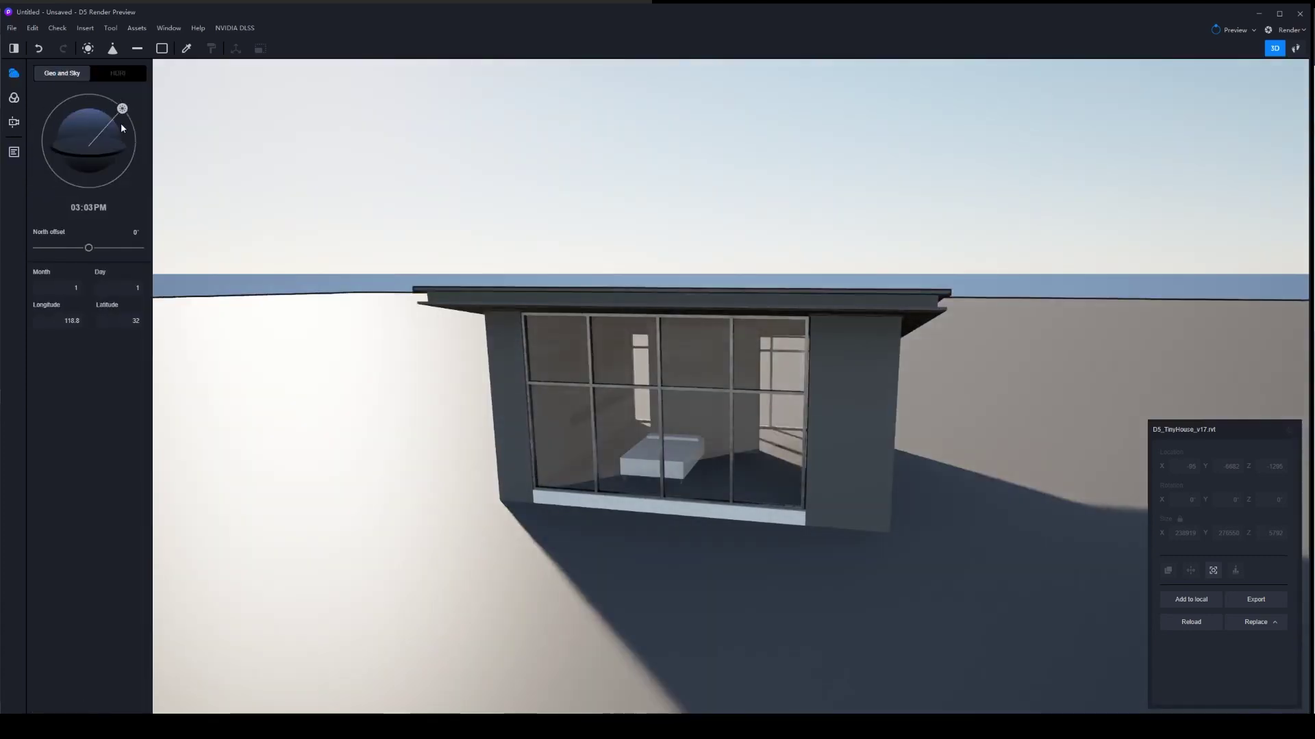
click(14, 98)
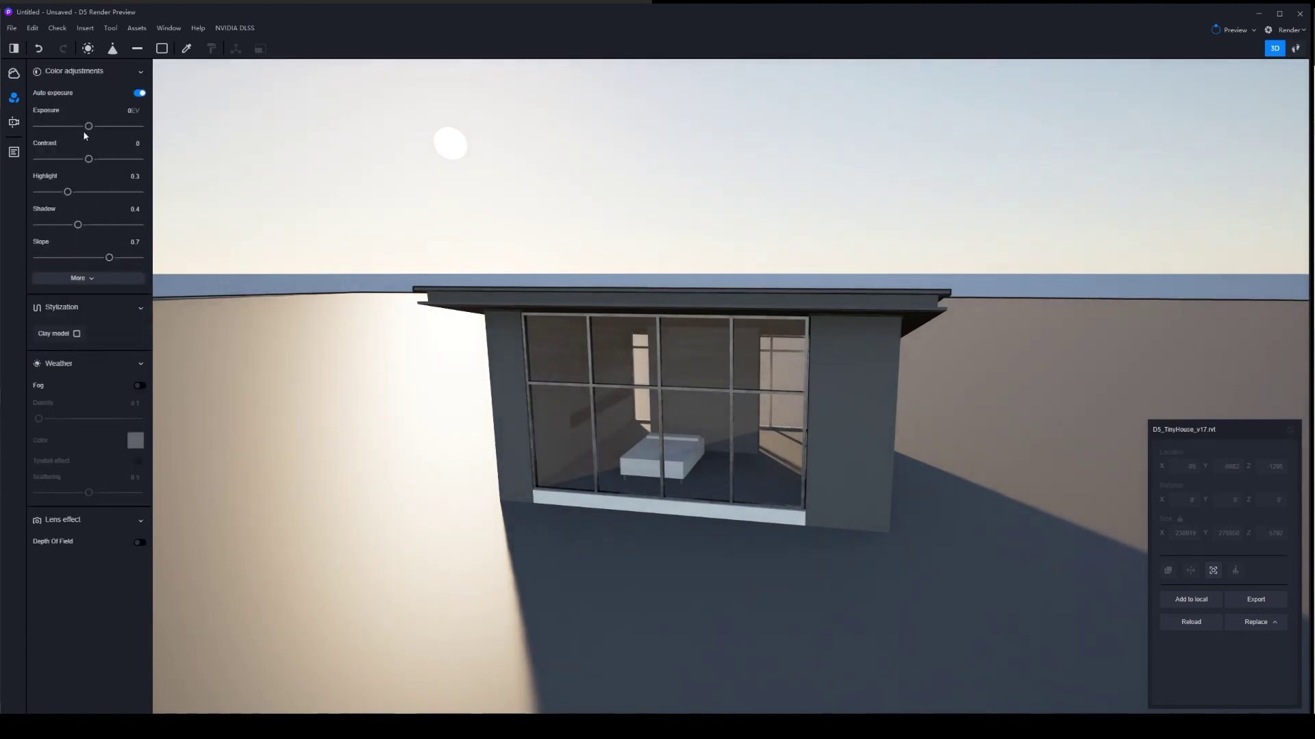
mouse_move(88, 127)
mouse_down()
mouse_move(103, 126)
mouse_move(88, 126)
mouse_up()
key(ctrl+z)
key(ctrl+z)
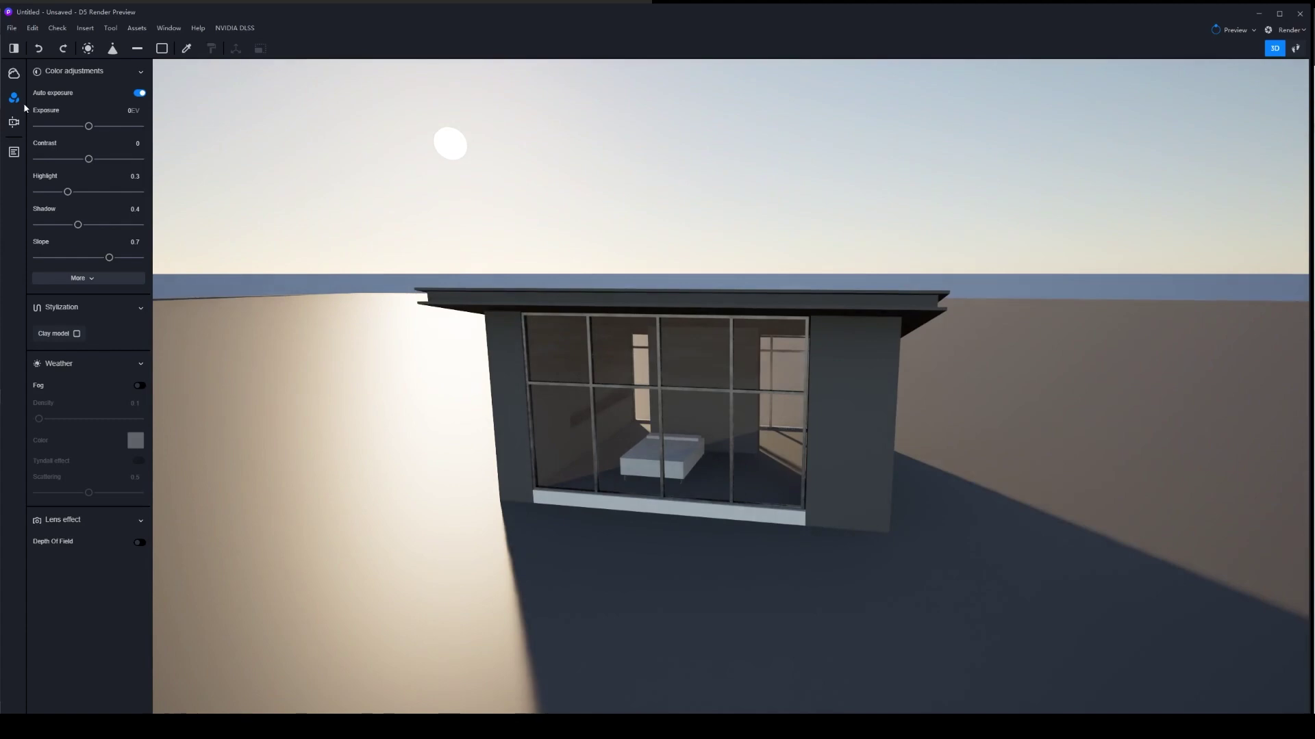
- Widen the camera's field of view slightly while keeping the perspective view
click(13, 124)
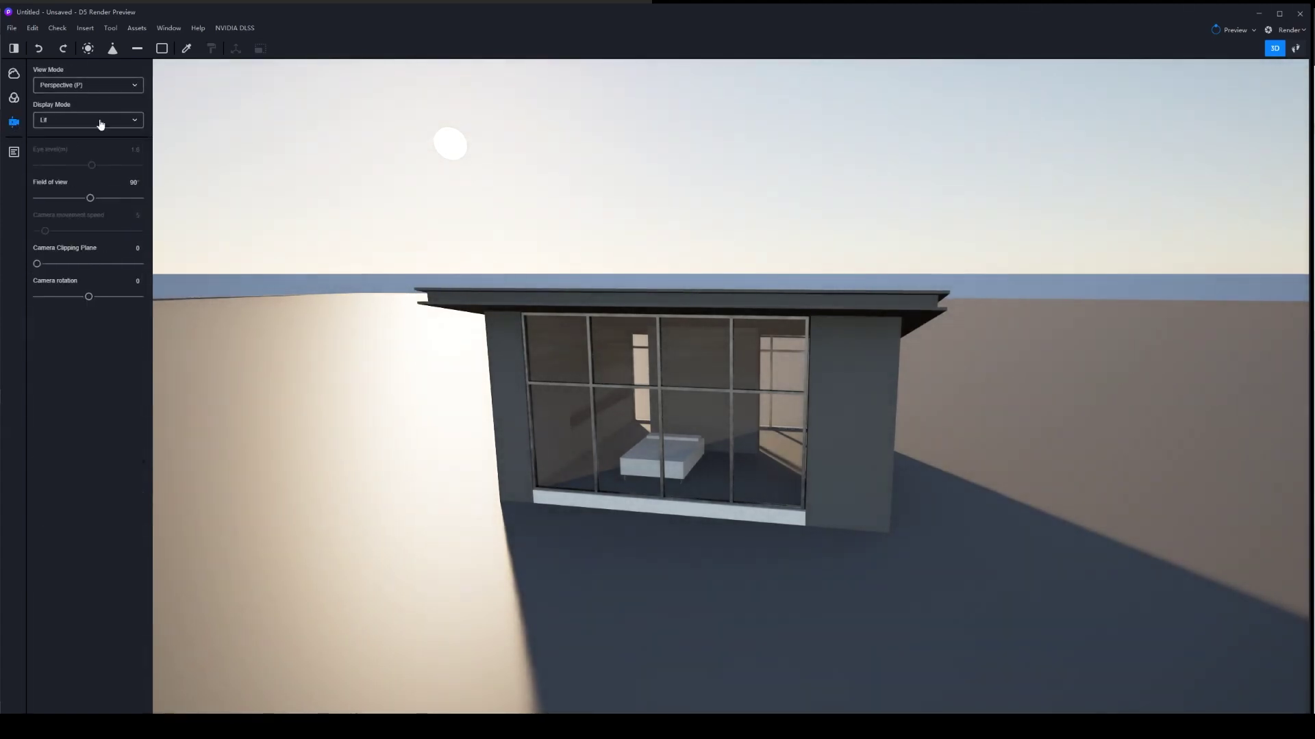
mouse_move(89, 197)
mouse_down()
mouse_move(106, 197)
mouse_move(77, 198)
mouse_move(92, 198)
mouse_up()
- Toggle the visibility of the imported D5_TinyHouse model off and on in the scene list
click(13, 154)
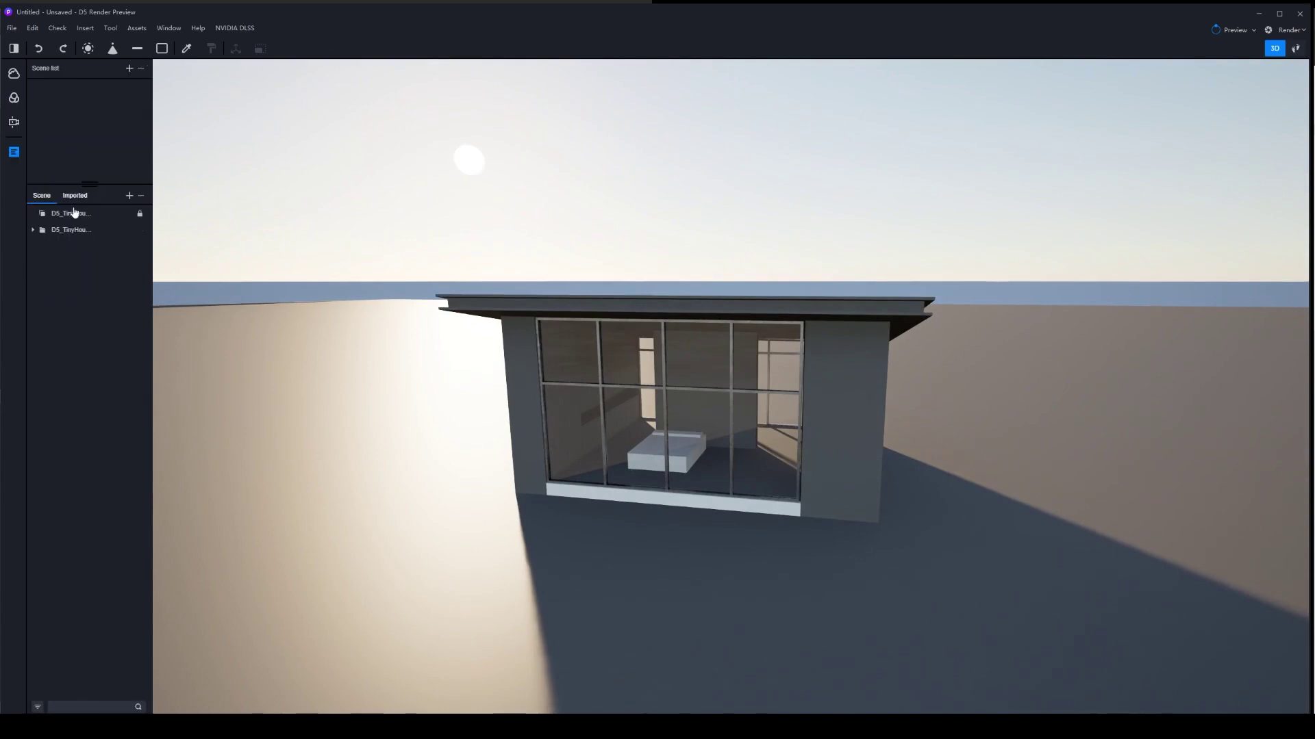
click(128, 215)
click(128, 215)
click(128, 215)
click(128, 215)
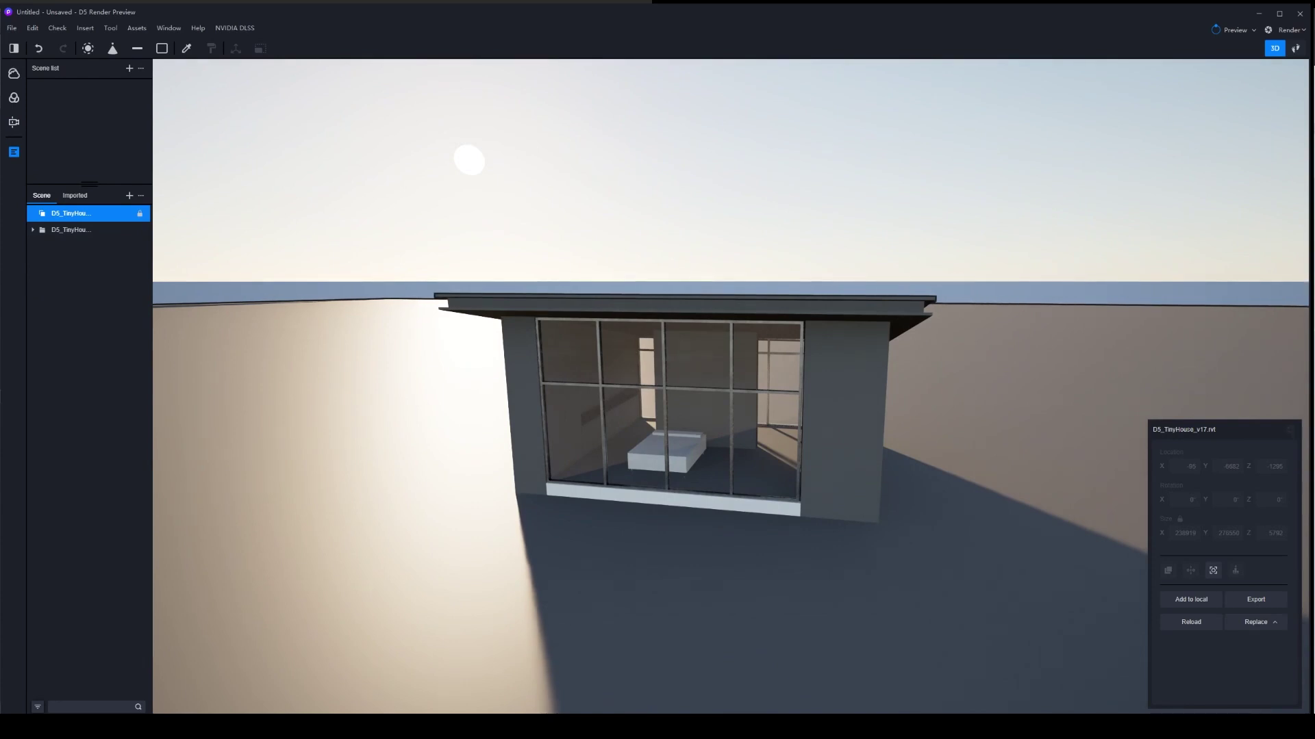
- Set the sun to about 04:32 PM with a north offset of 14.5°, month 12 and day 30
click(13, 73)
drag(119, 128, 113, 109)
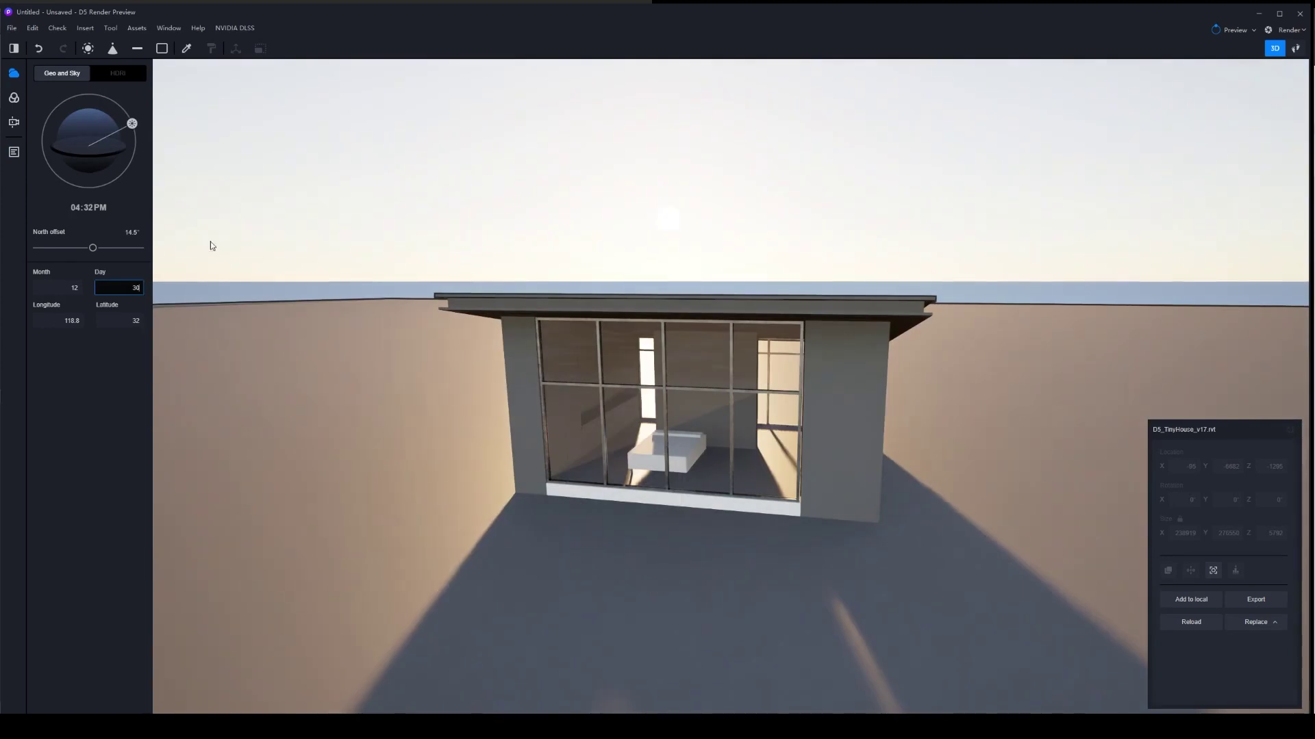
- Try the Evening glow HDRI as the sky, and return to the Geo and Sky lighting
click(121, 76)
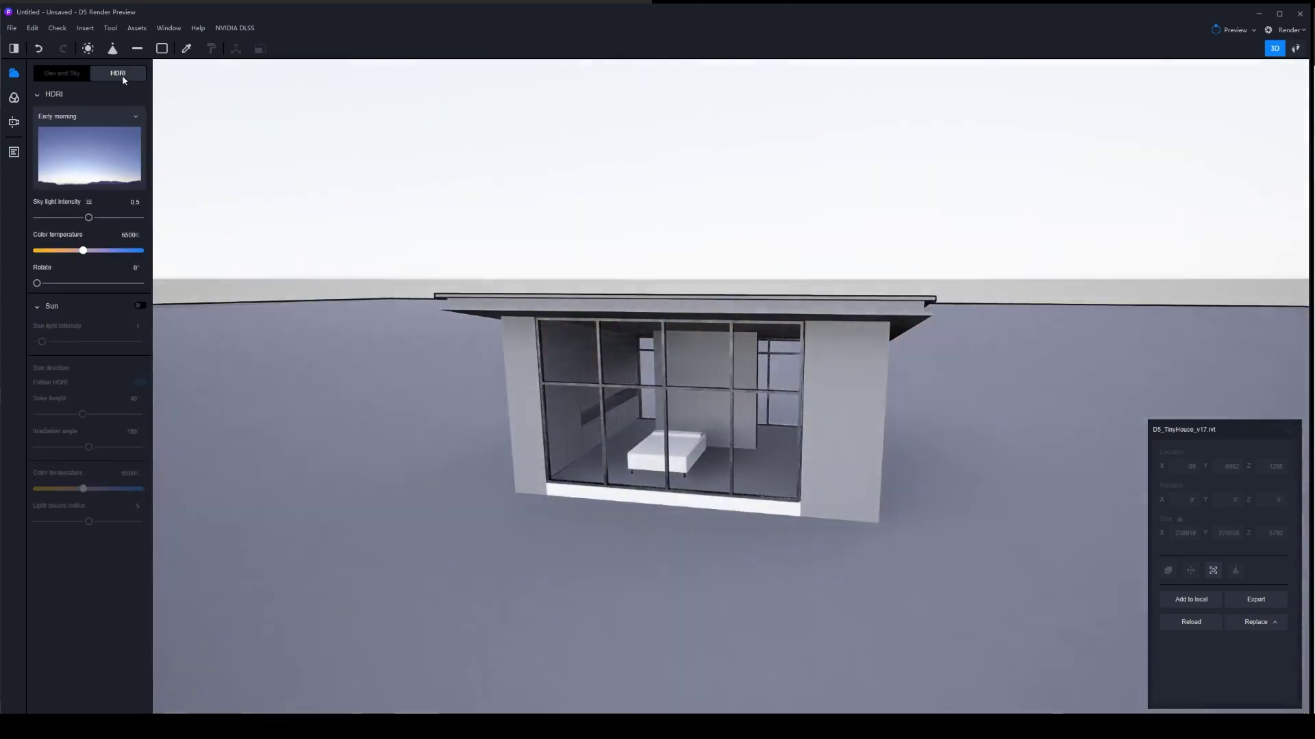
click(75, 120)
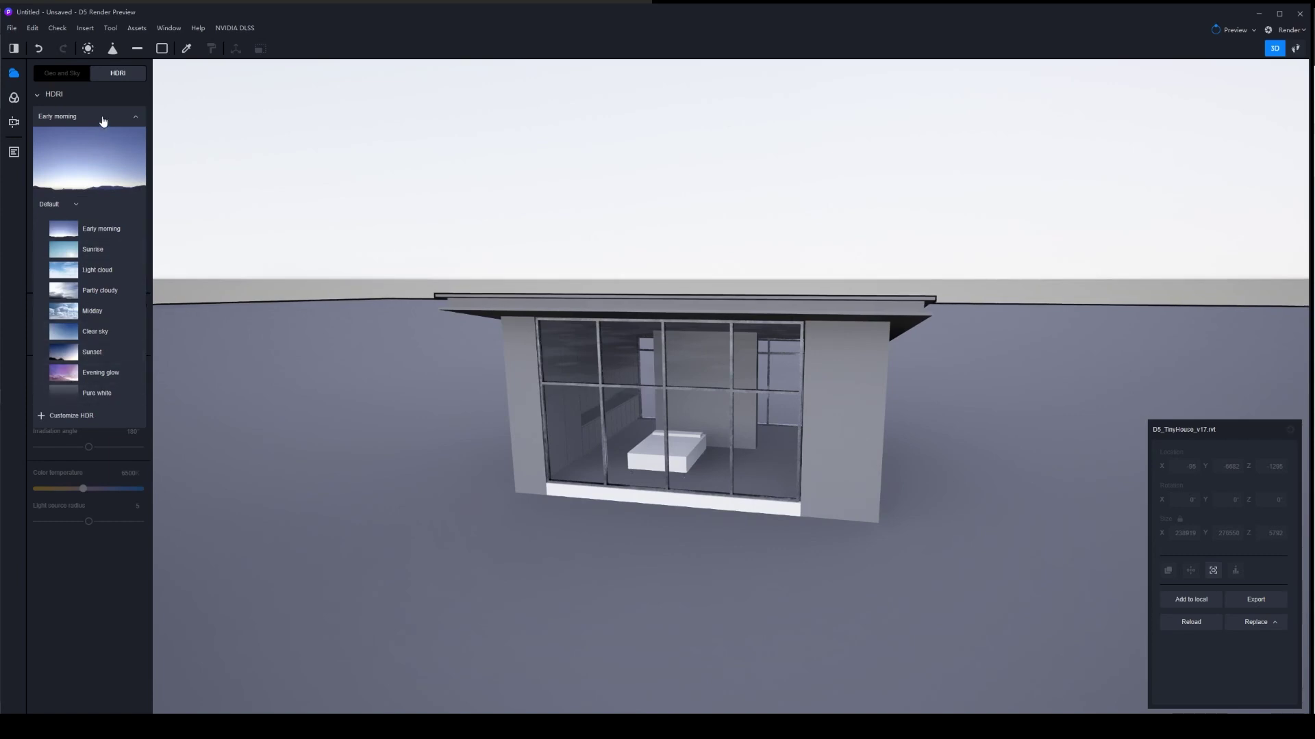
click(90, 372)
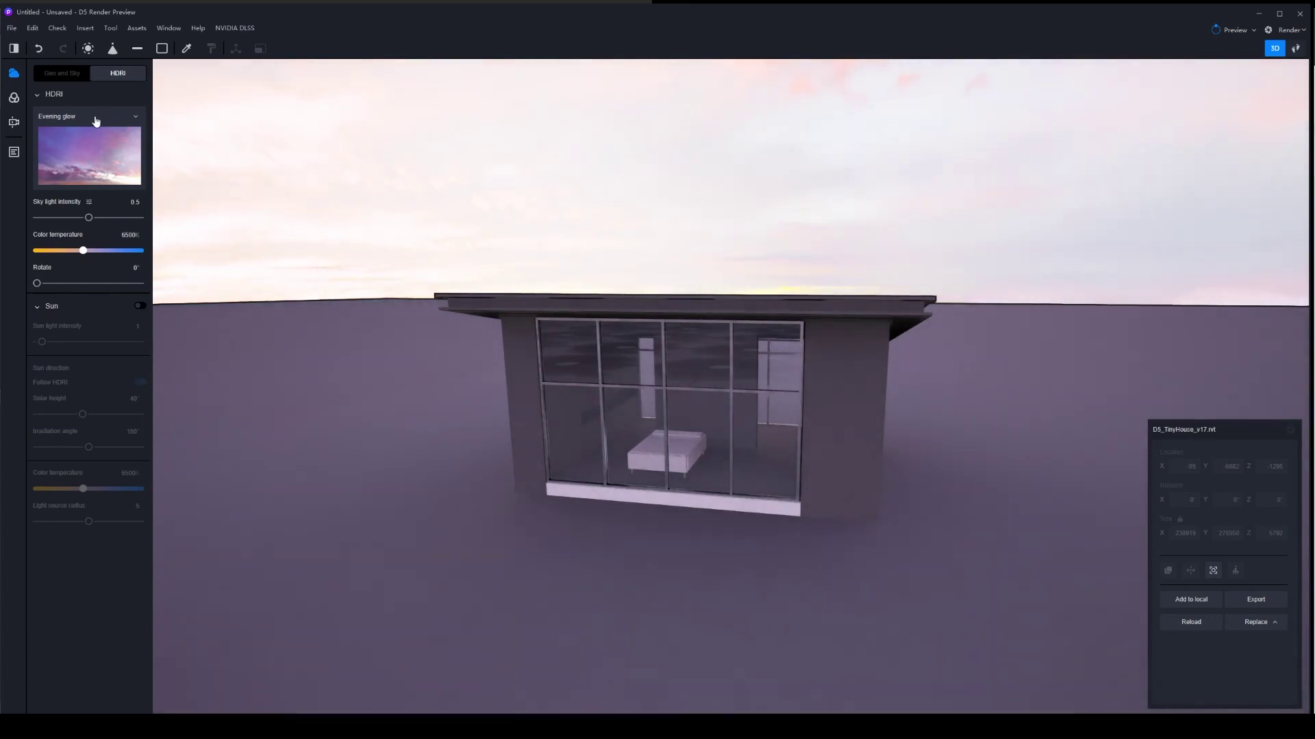
click(96, 121)
click(67, 72)
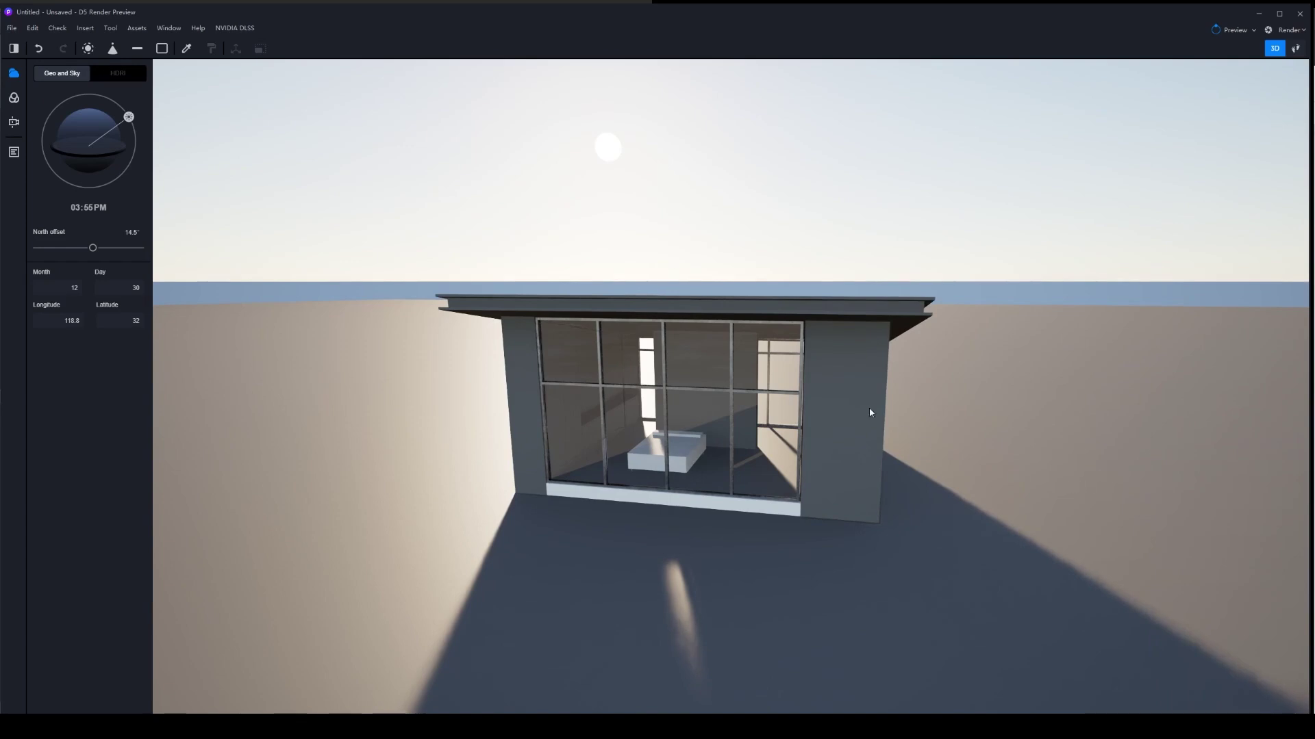
- Select the front wall's material and review its color, UV and map settings and the available material templates
click(824, 376)
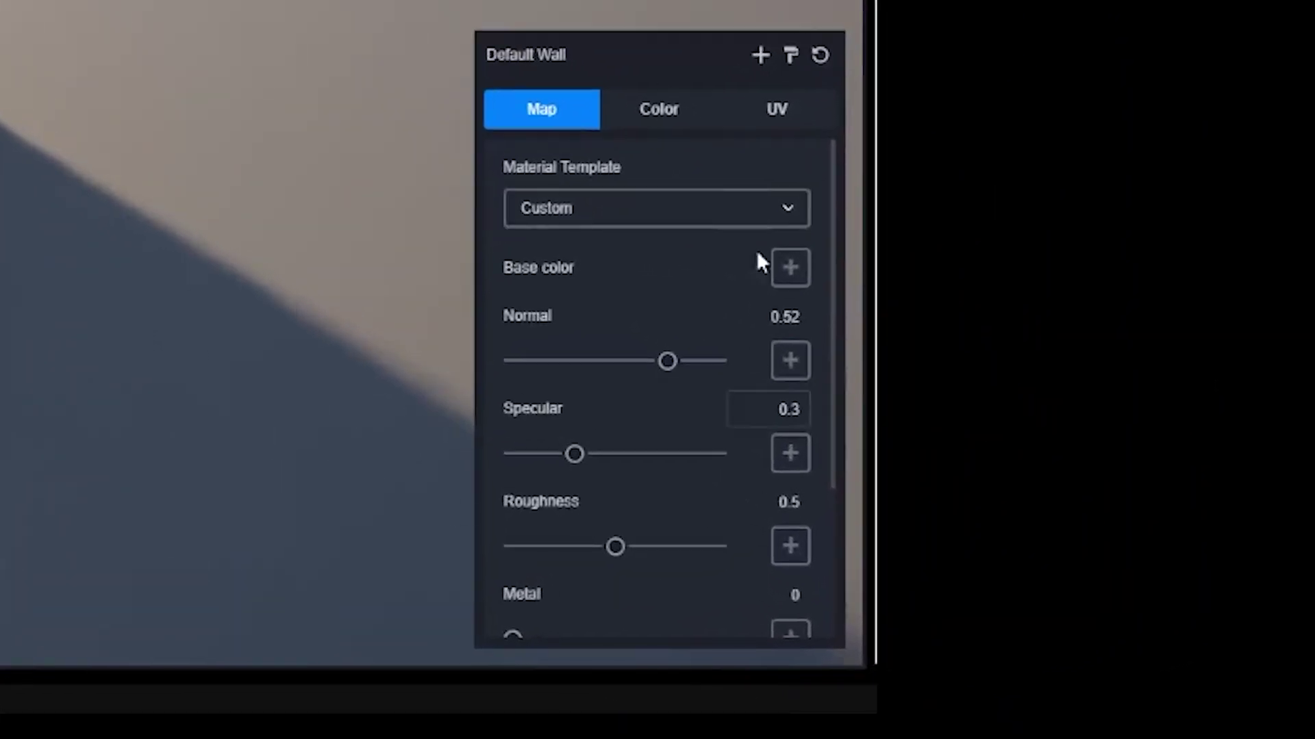
click(668, 111)
click(767, 113)
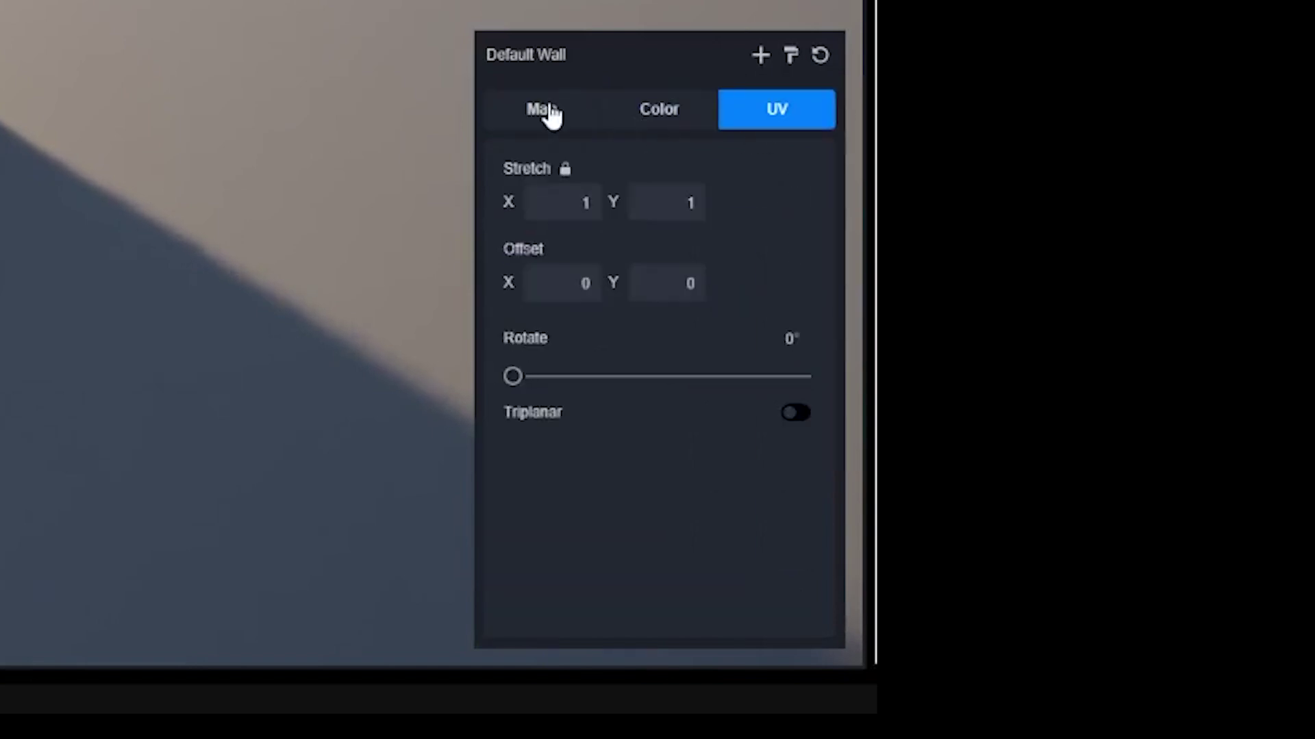
click(550, 113)
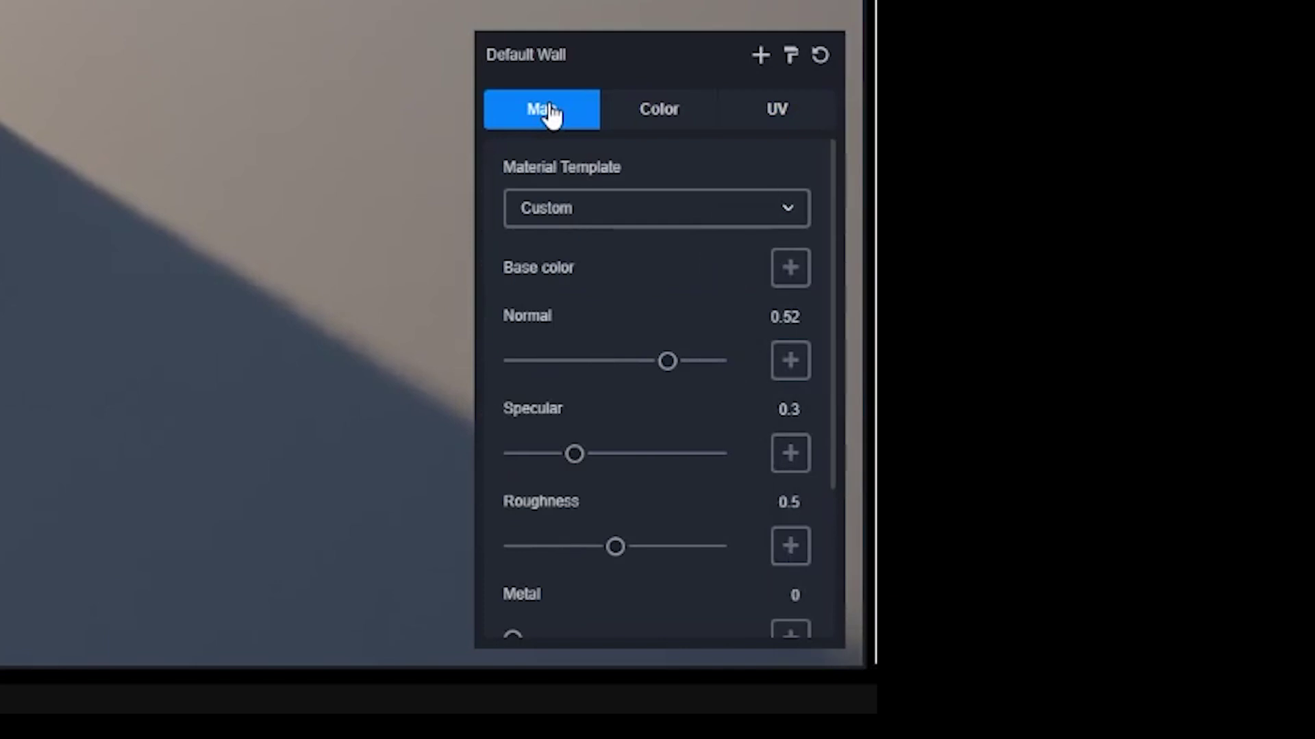
click(646, 220)
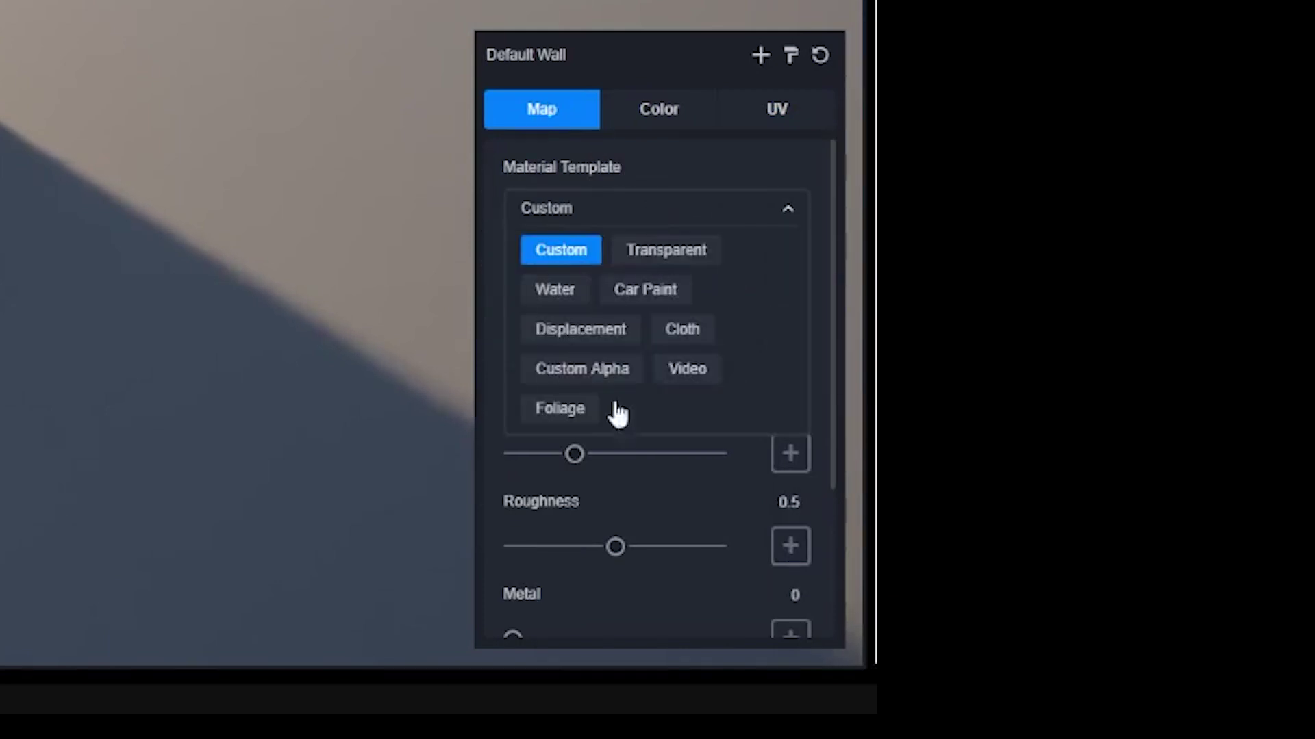
click(688, 216)
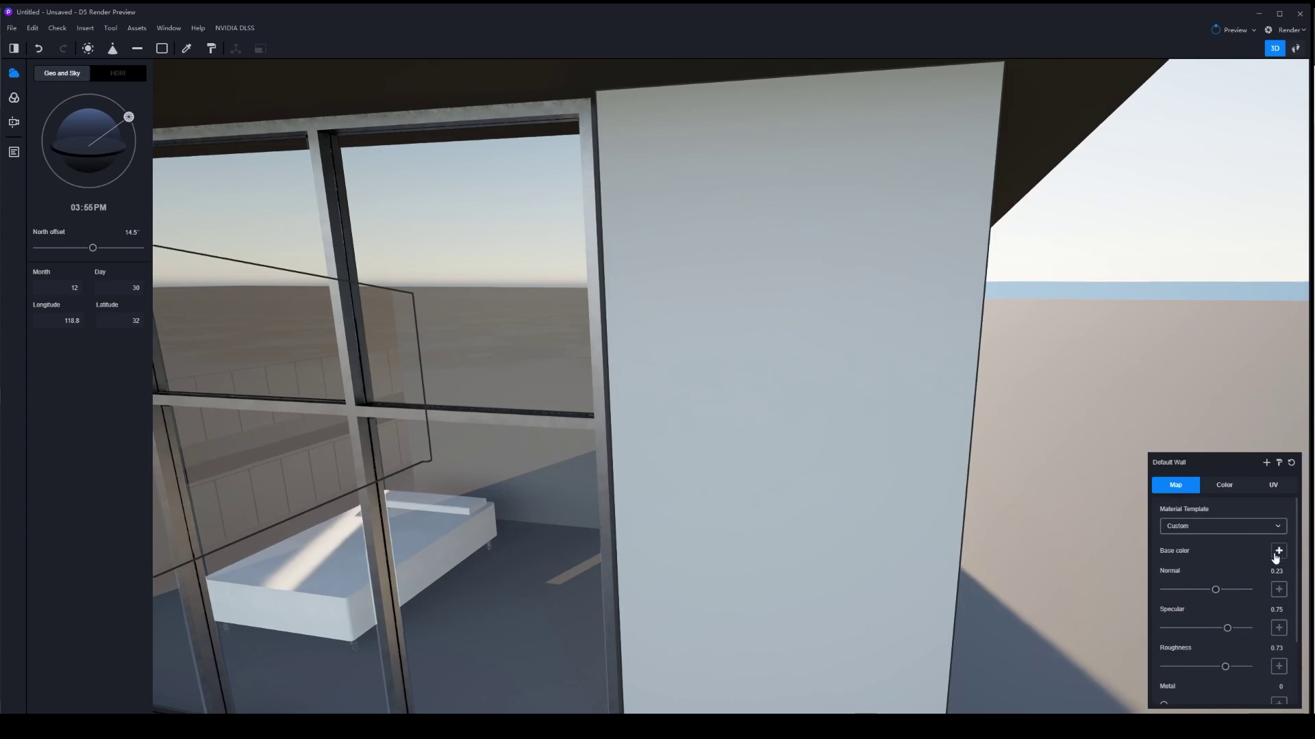
- Load brick_Base.png from the Materials folder as the base color map of the wall material
click(1277, 552)
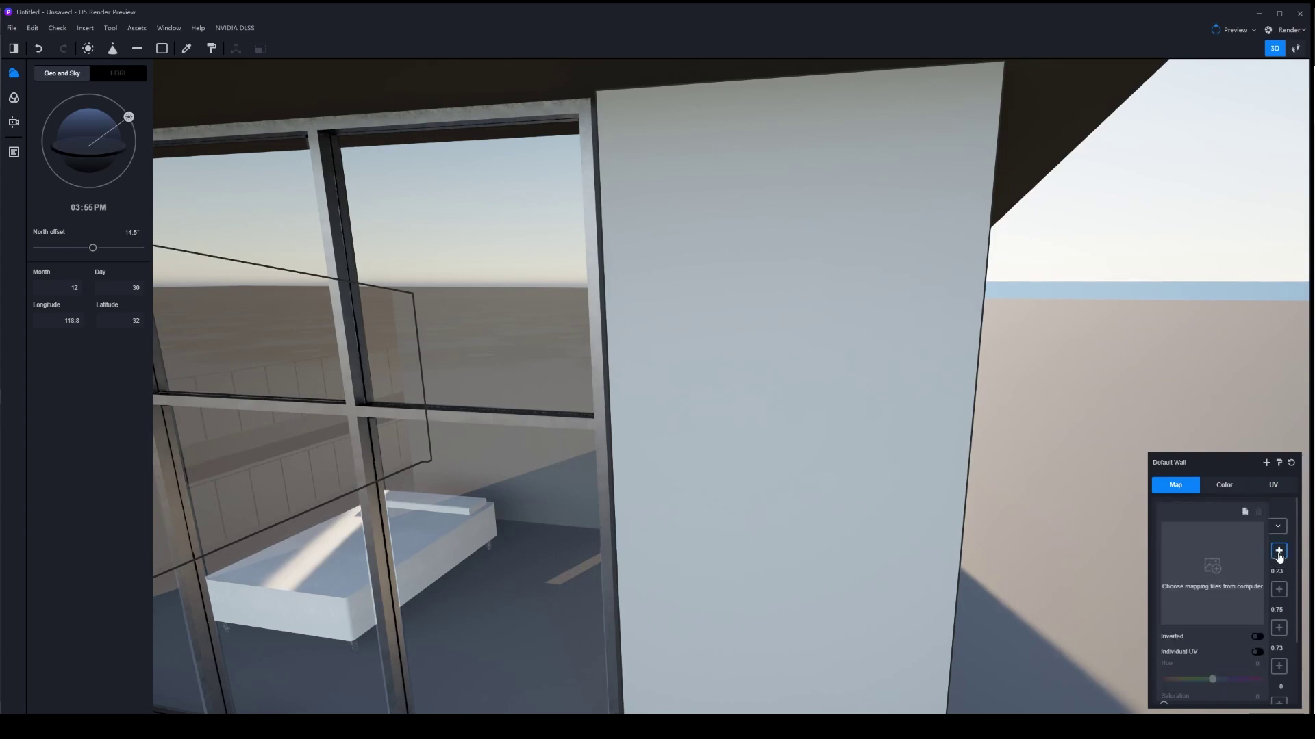
scroll(1226, 581, down, 3)
scroll(1226, 581, up, 3)
click(1246, 513)
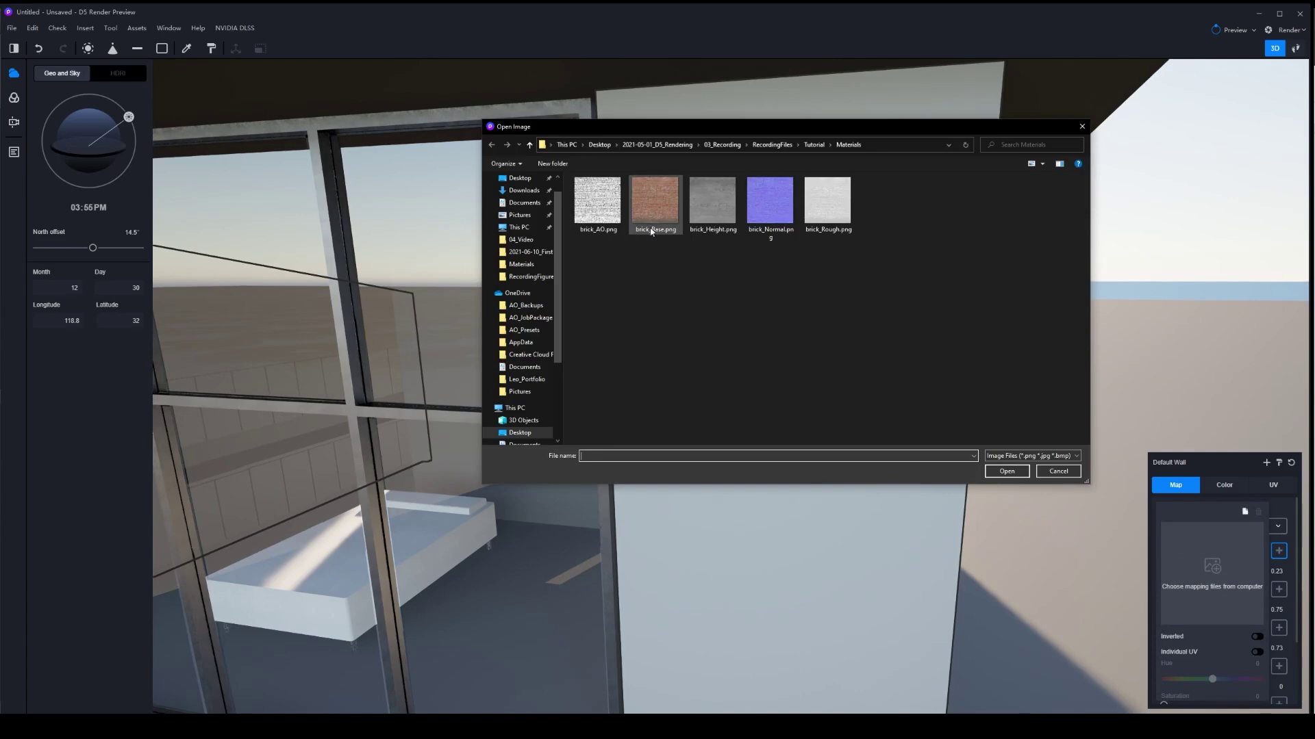
click(658, 206)
click(994, 473)
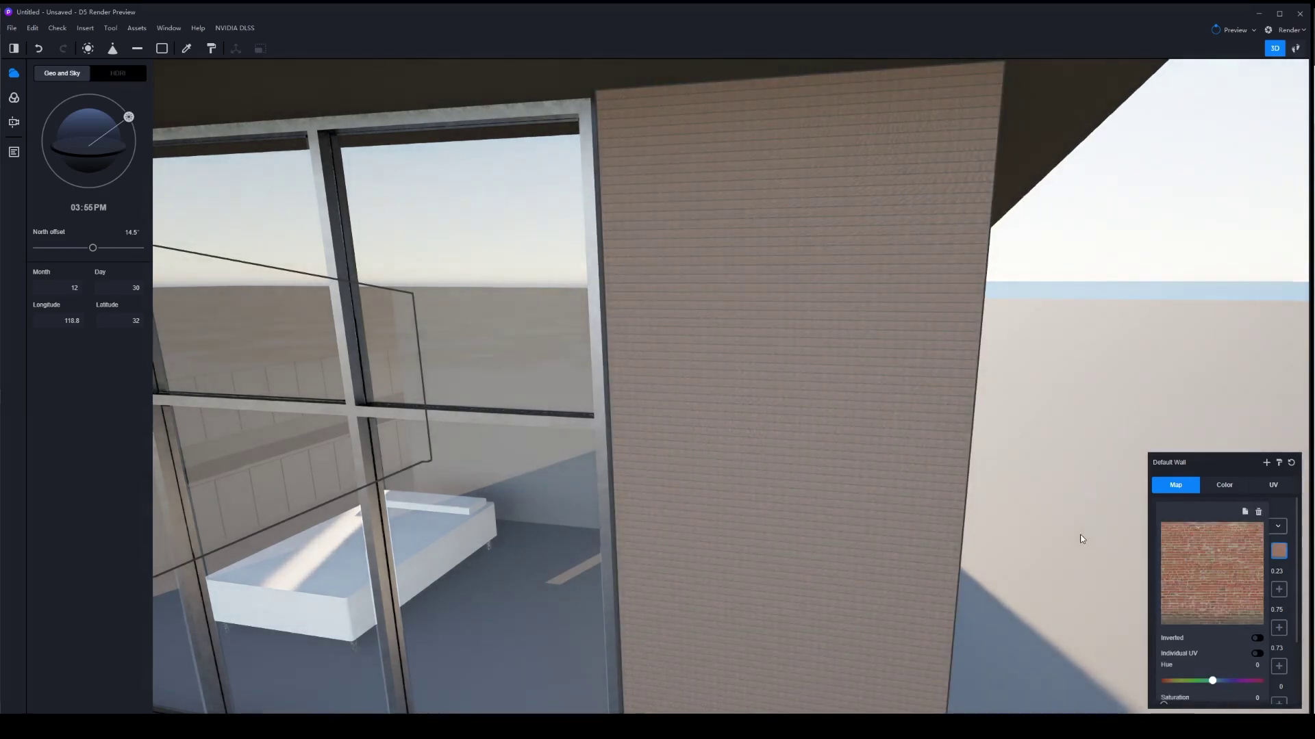
- Set the wall texture's UV stretch to 0.01 in X and Y, keeping its rotation at 0°
click(1274, 486)
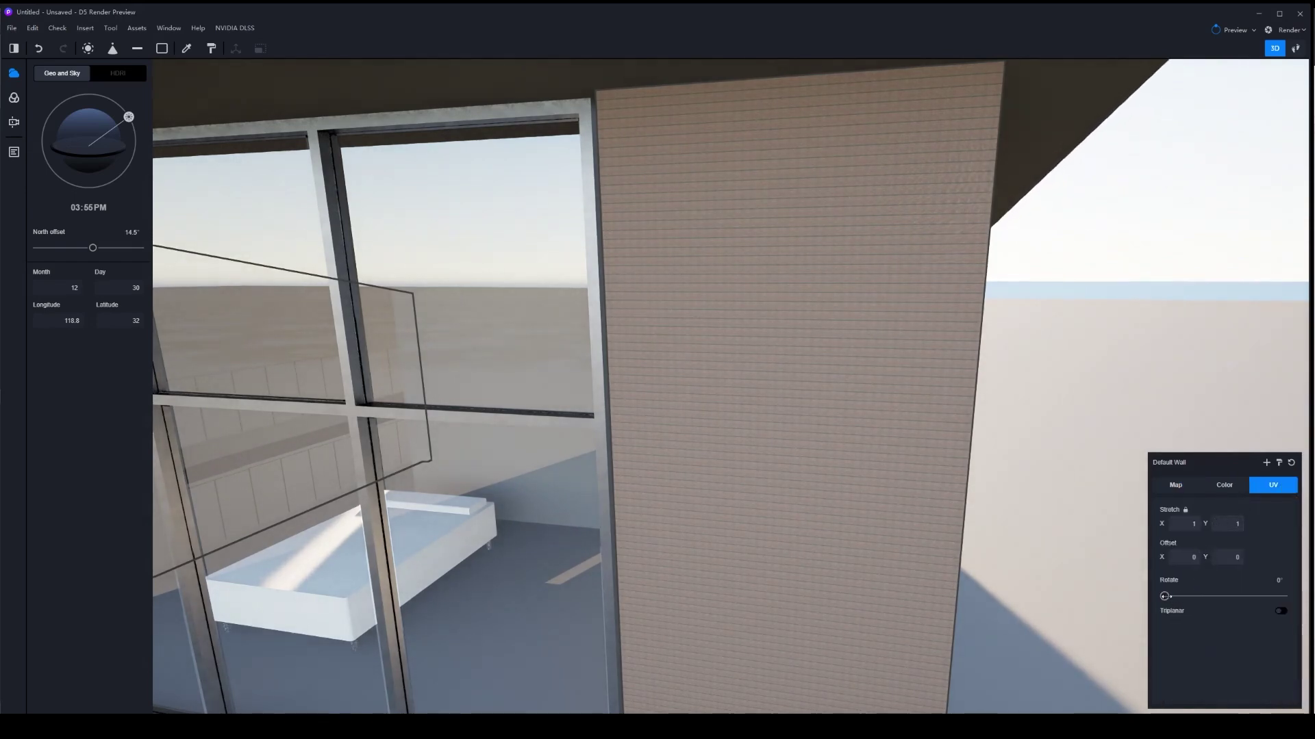
click(1194, 523)
click(1226, 526)
click(1195, 526)
text(0.01)
key(Return)
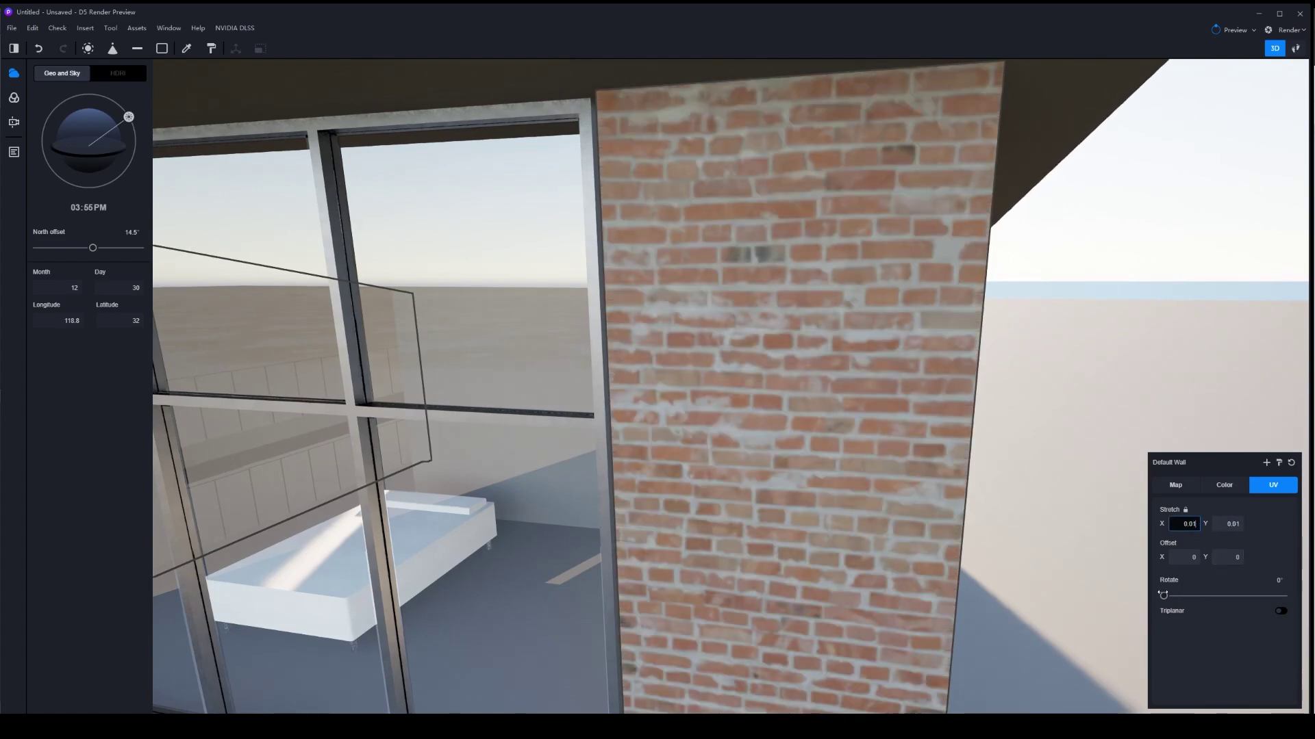
drag(1162, 595, 1109, 601)
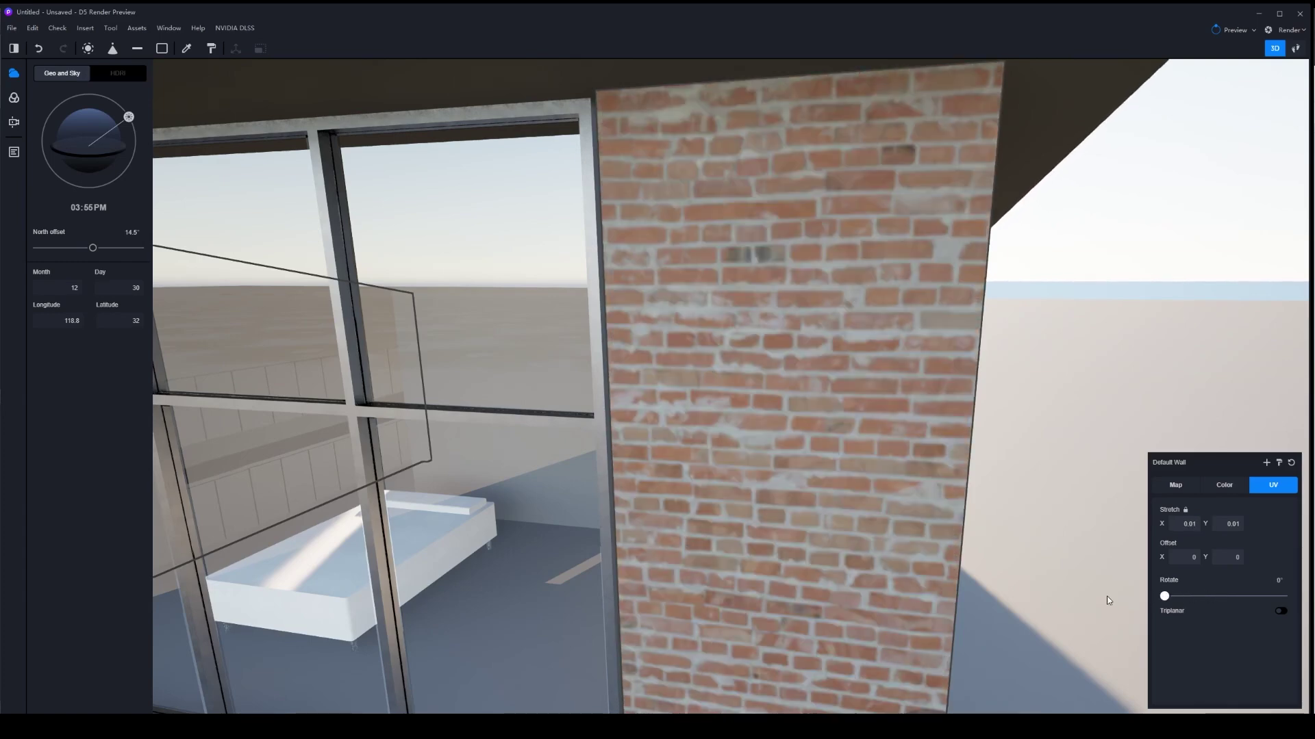
- Adjust the normal and roughness of the brick wall material
click(1175, 485)
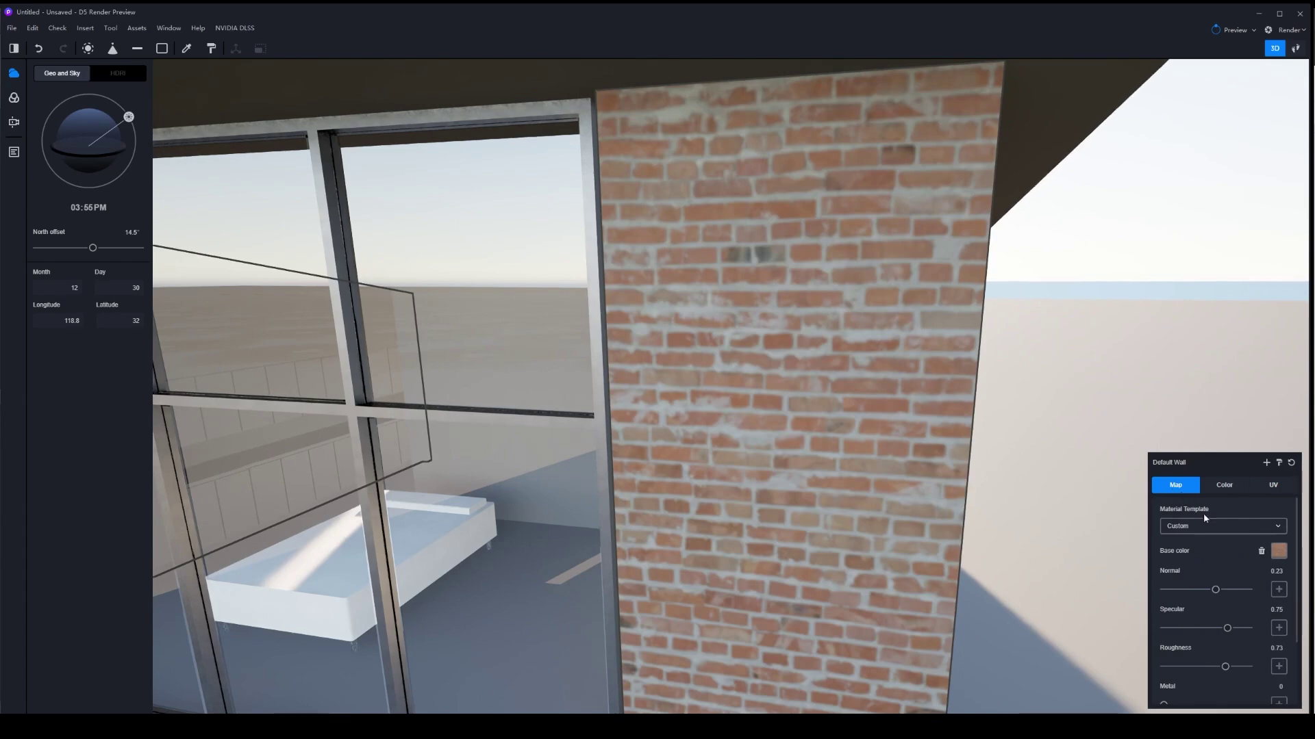
scroll(1257, 596, down, 1)
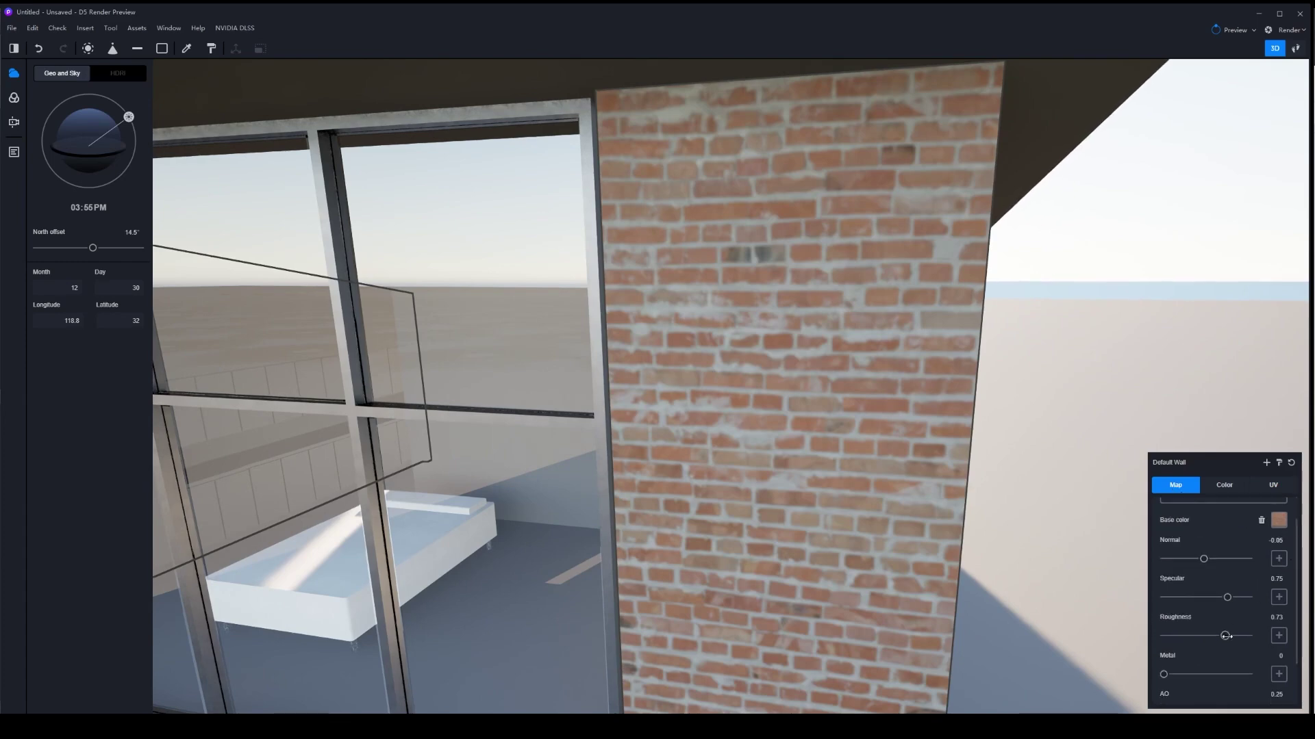
drag(1225, 636, 1106, 625)
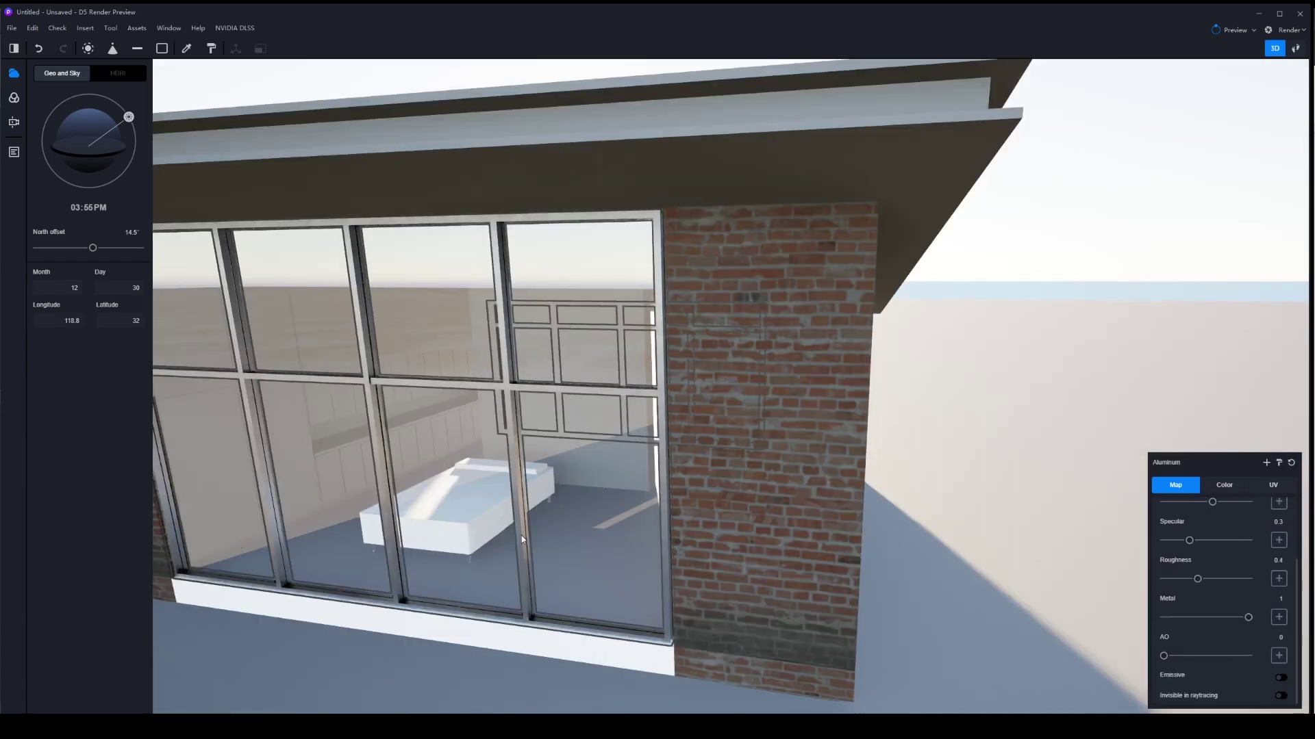
- Check the material of the strip below the windows, and switch to Revit to examine the selected mullion's type properties
click(586, 663)
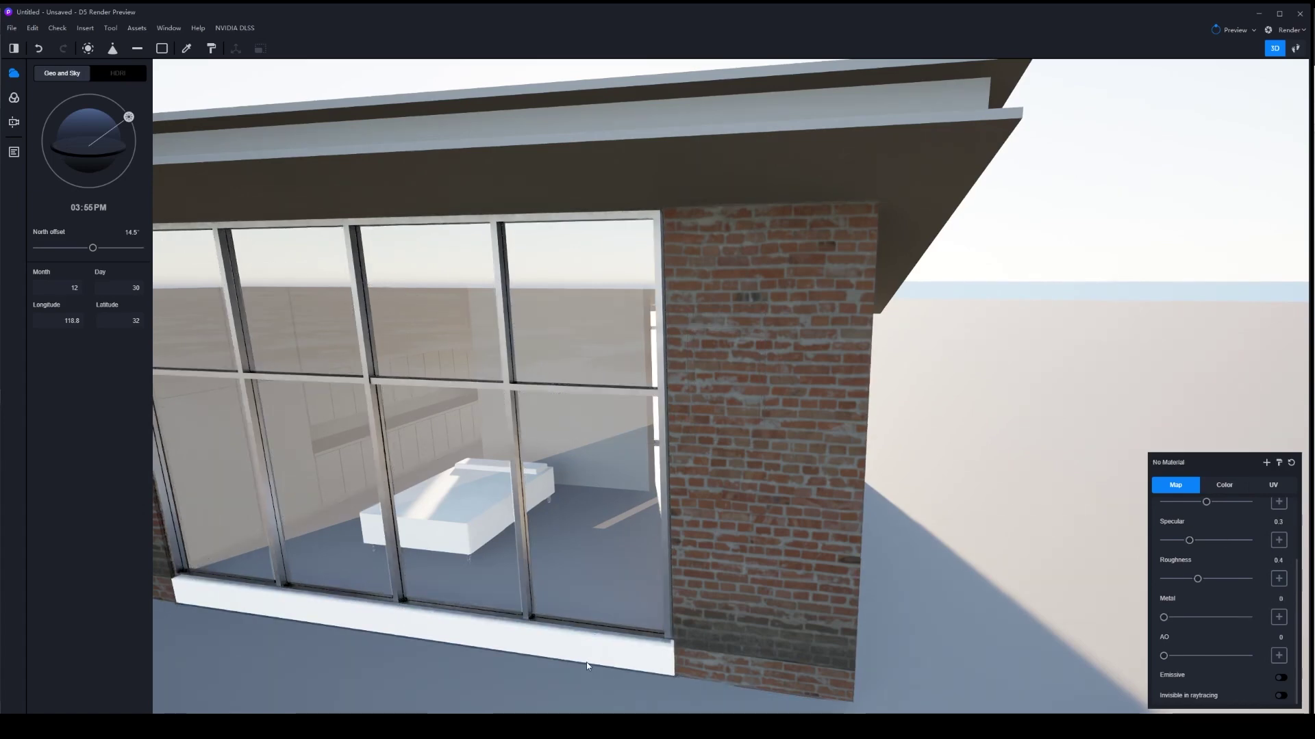
scroll(545, 491, down, 3)
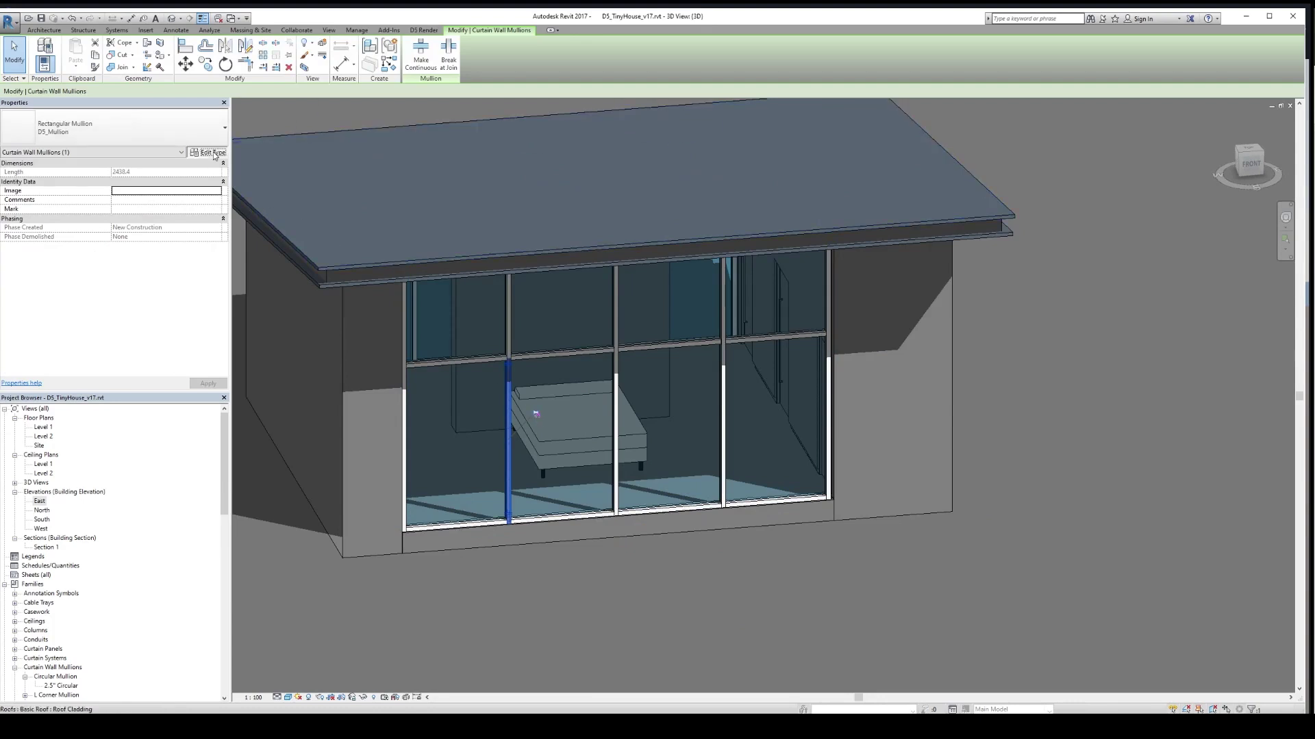
click(207, 152)
click(489, 419)
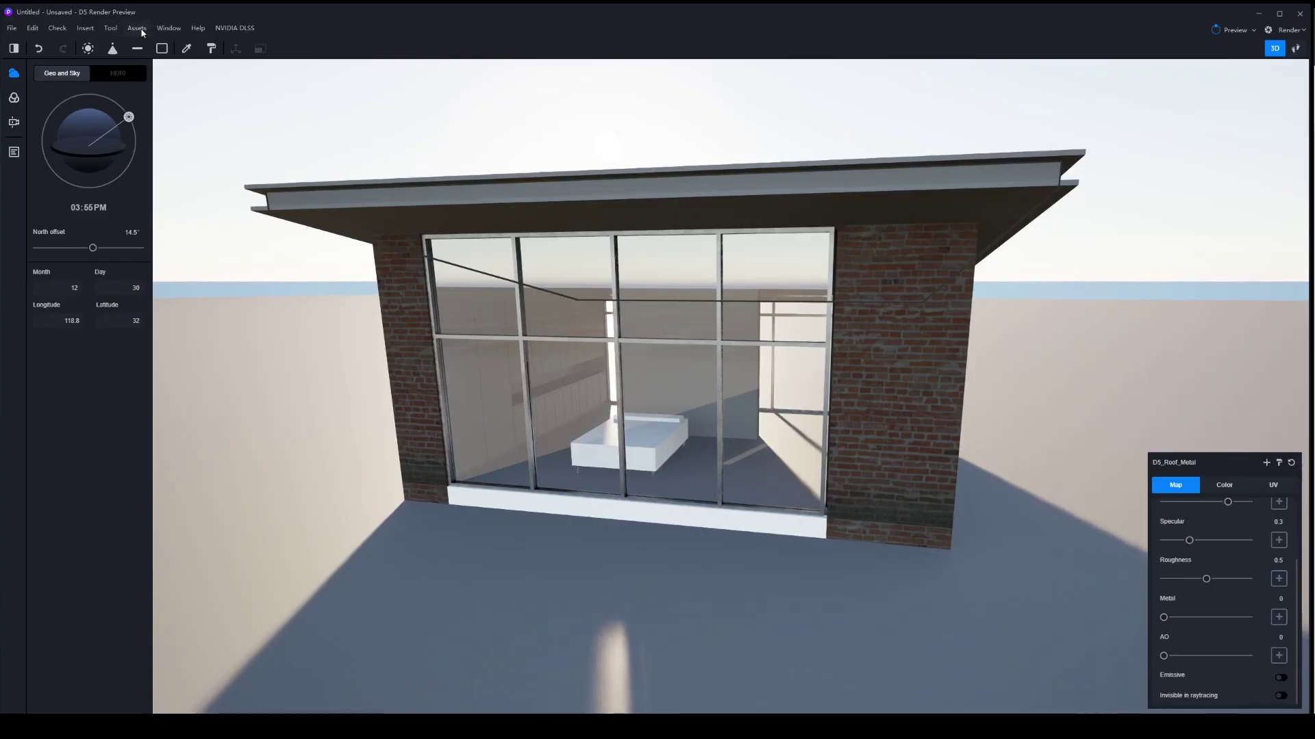
- Download the Red Mud Pottery ceramic from the online material assets and apply it to the brick wall
click(142, 30)
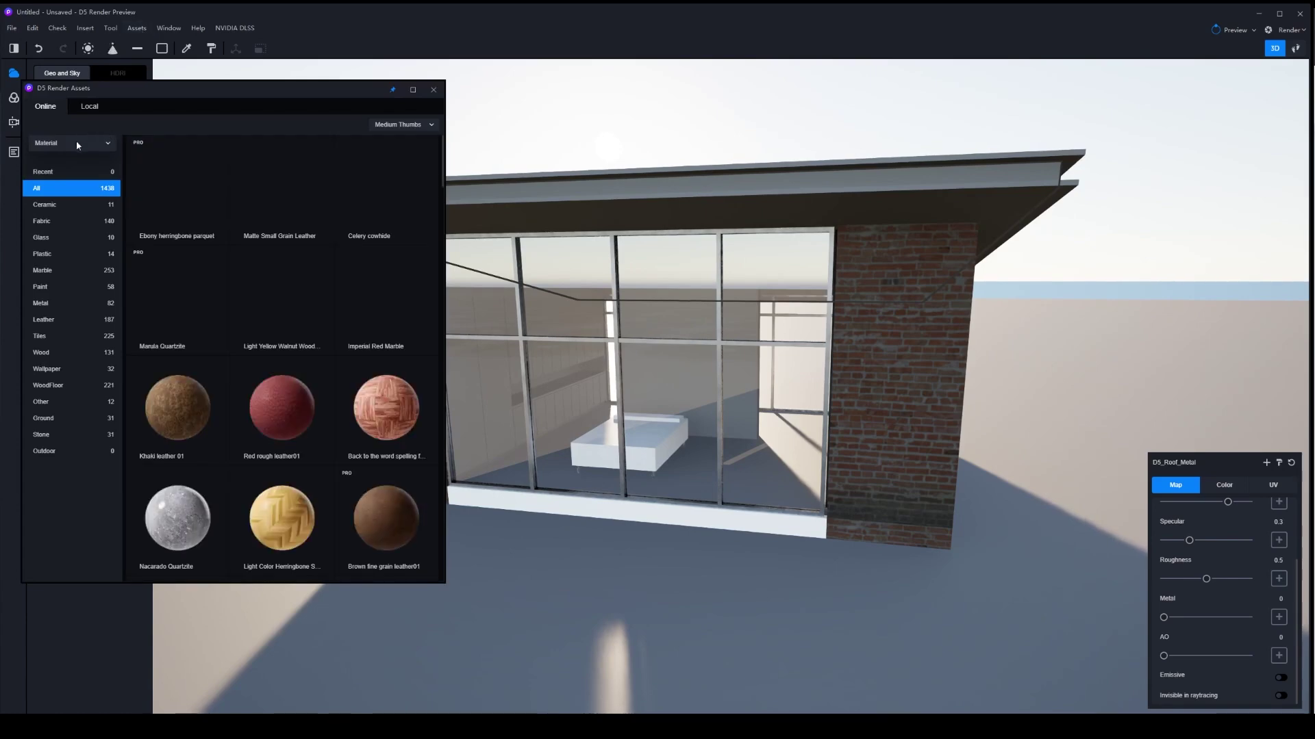
click(77, 143)
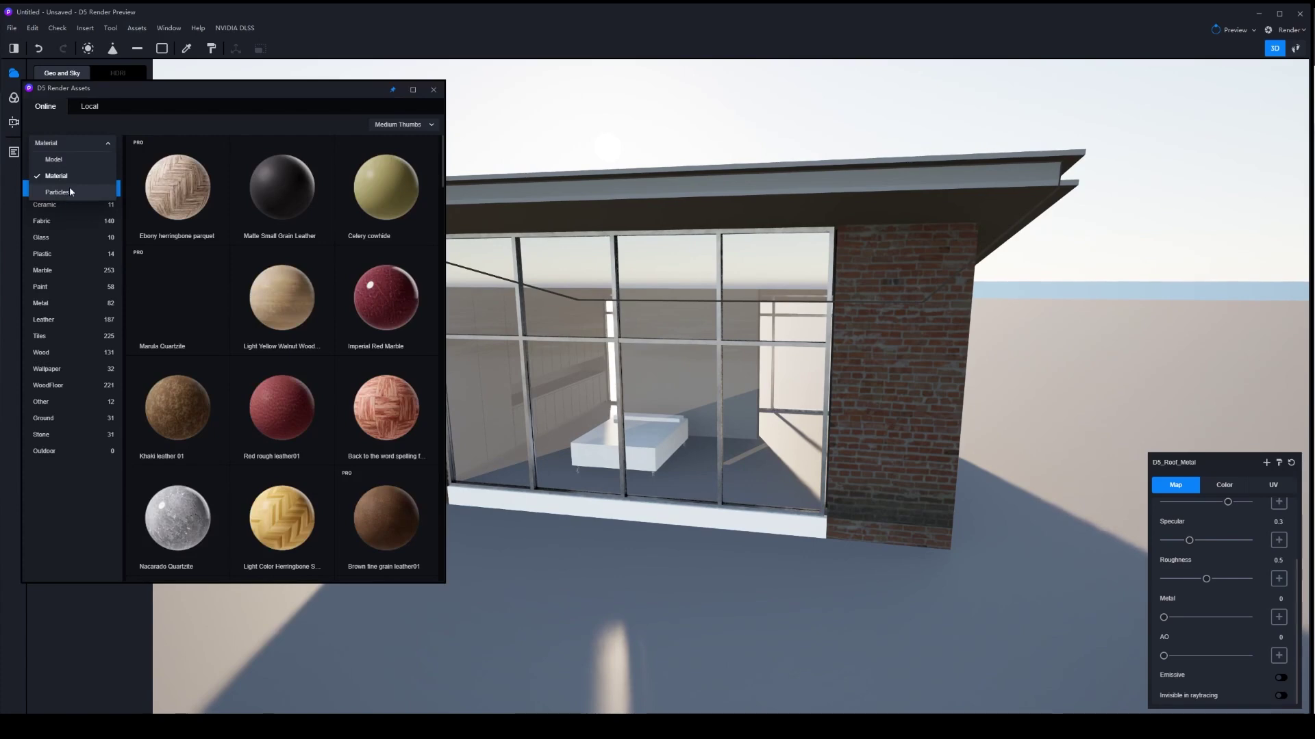
click(70, 178)
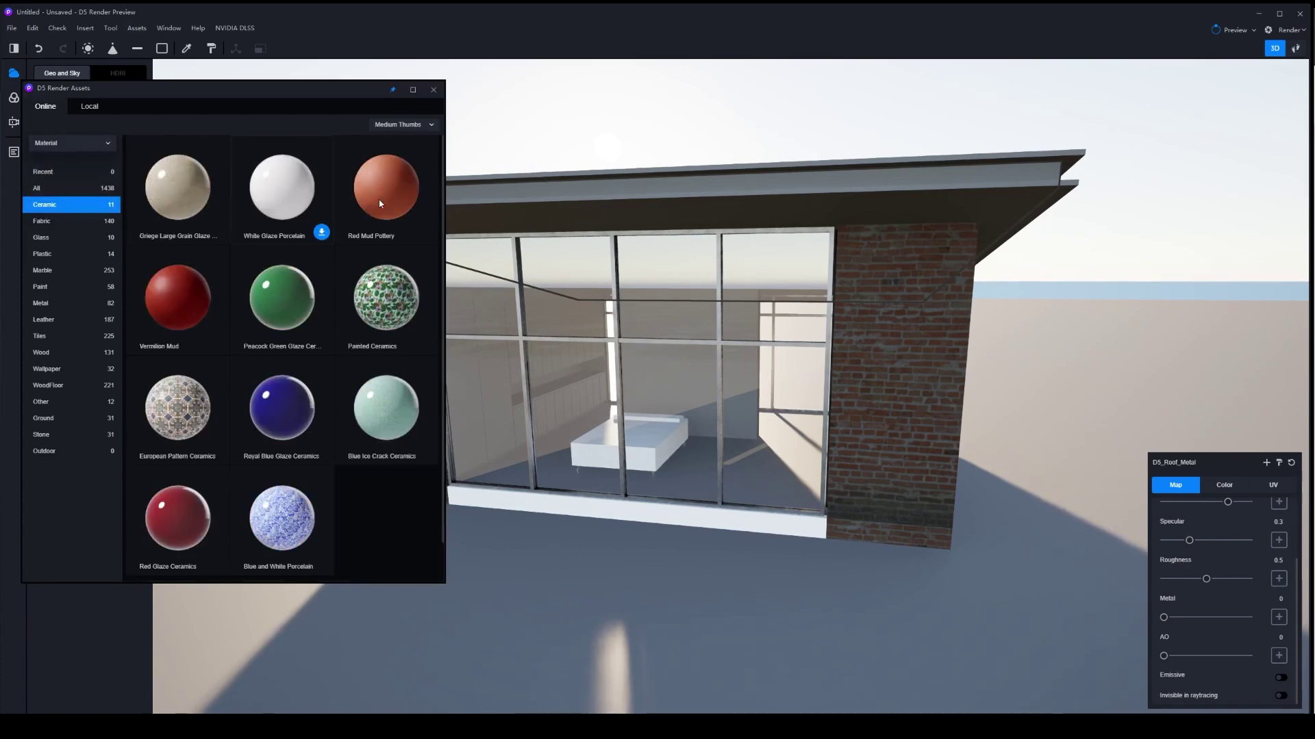
click(425, 233)
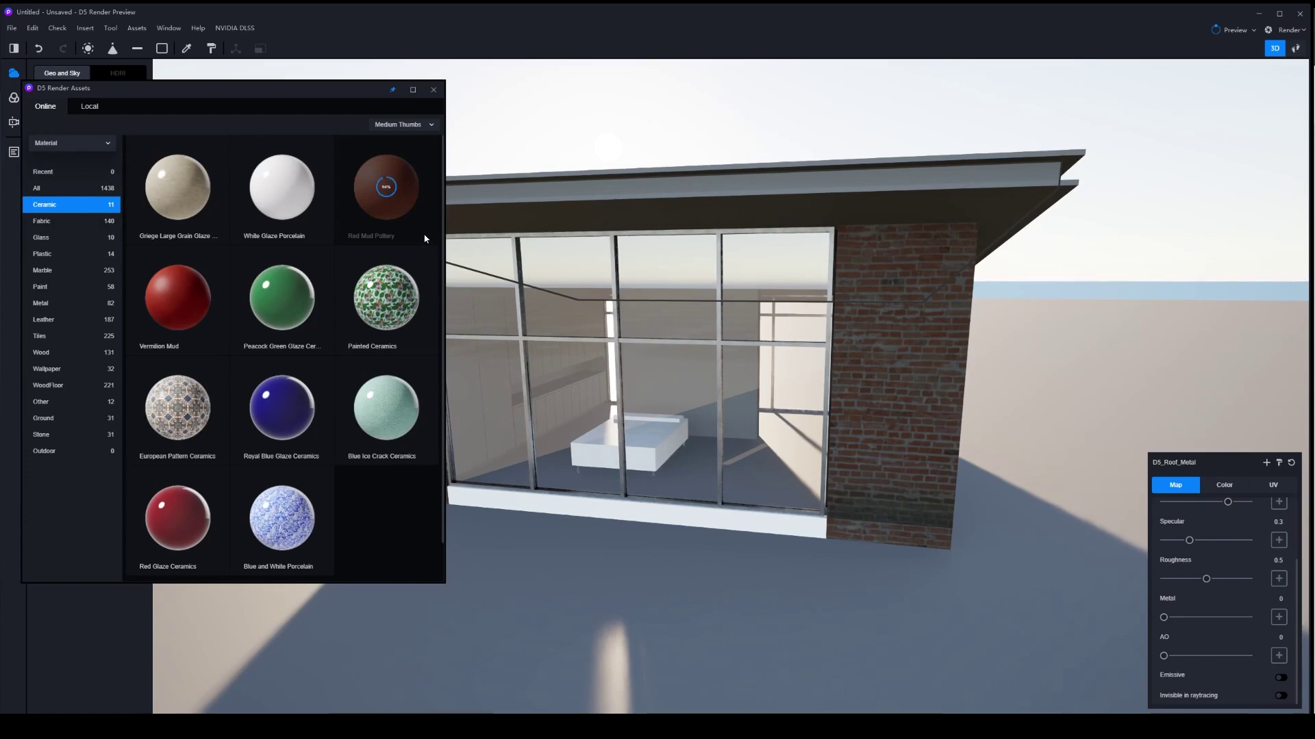
drag(380, 183, 847, 436)
- Browse the marble, wood and wood floor materials, and apply the Logs were mislaid wood floor material to the exterior wall
click(42, 270)
scroll(259, 251, down, 5)
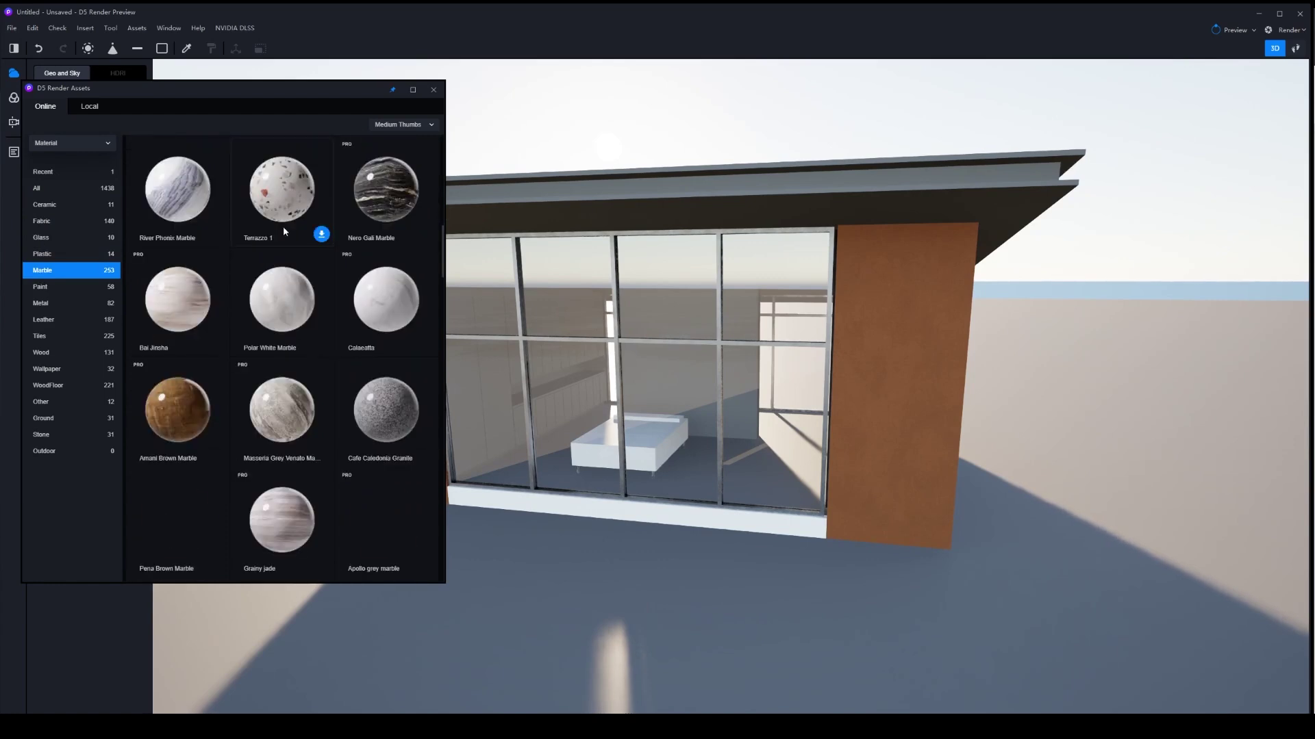
scroll(286, 246, down, 1)
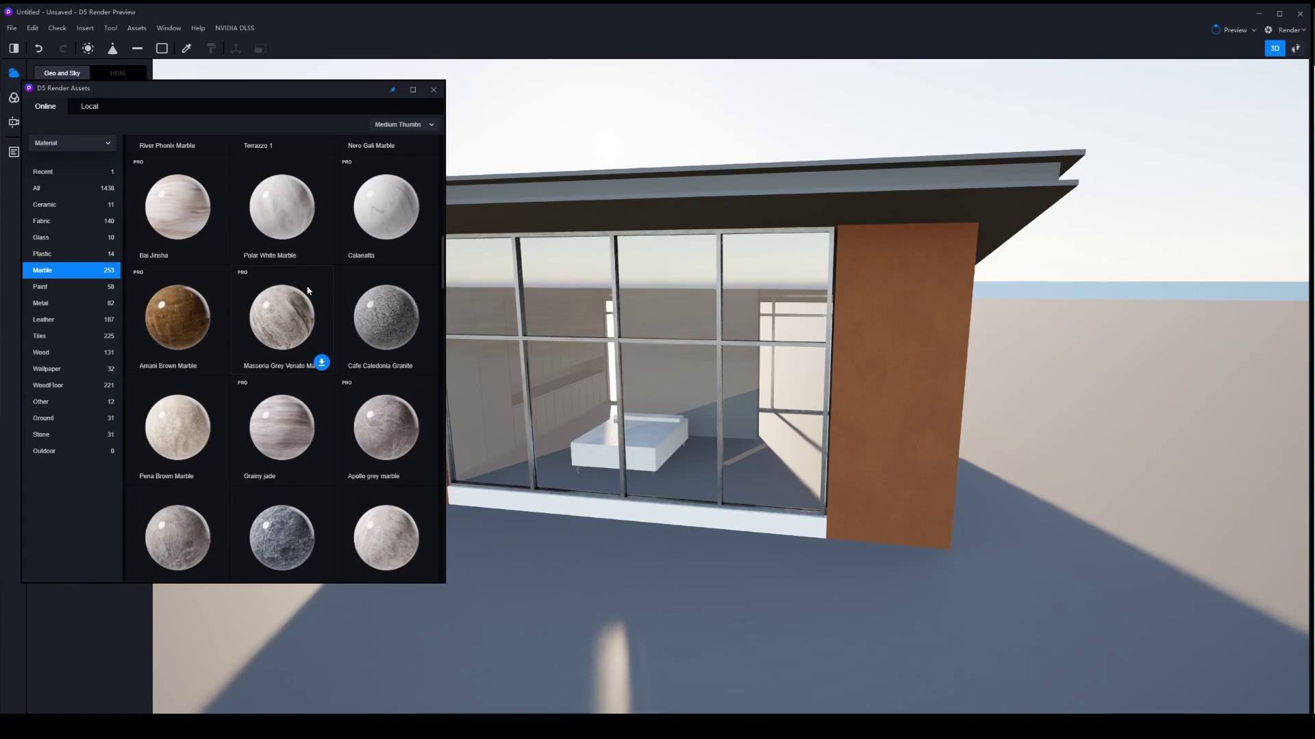
scroll(308, 291, down, 3)
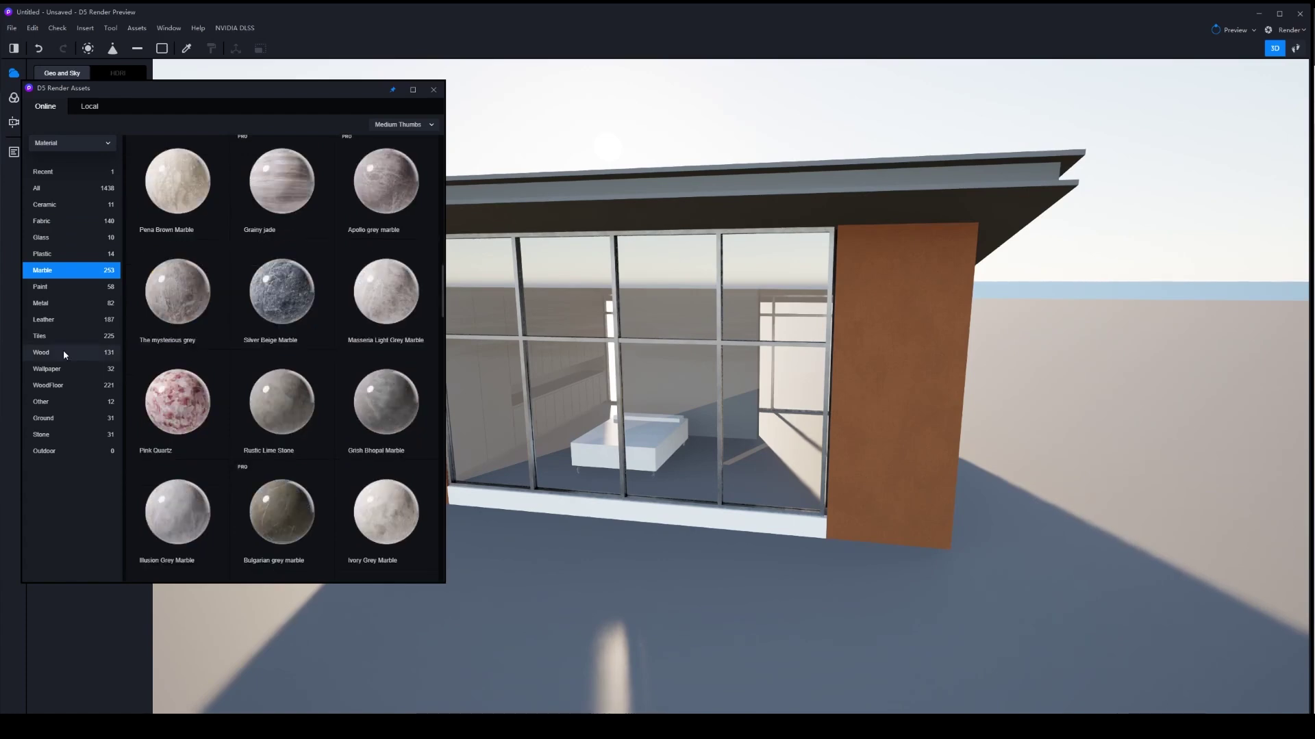
click(64, 353)
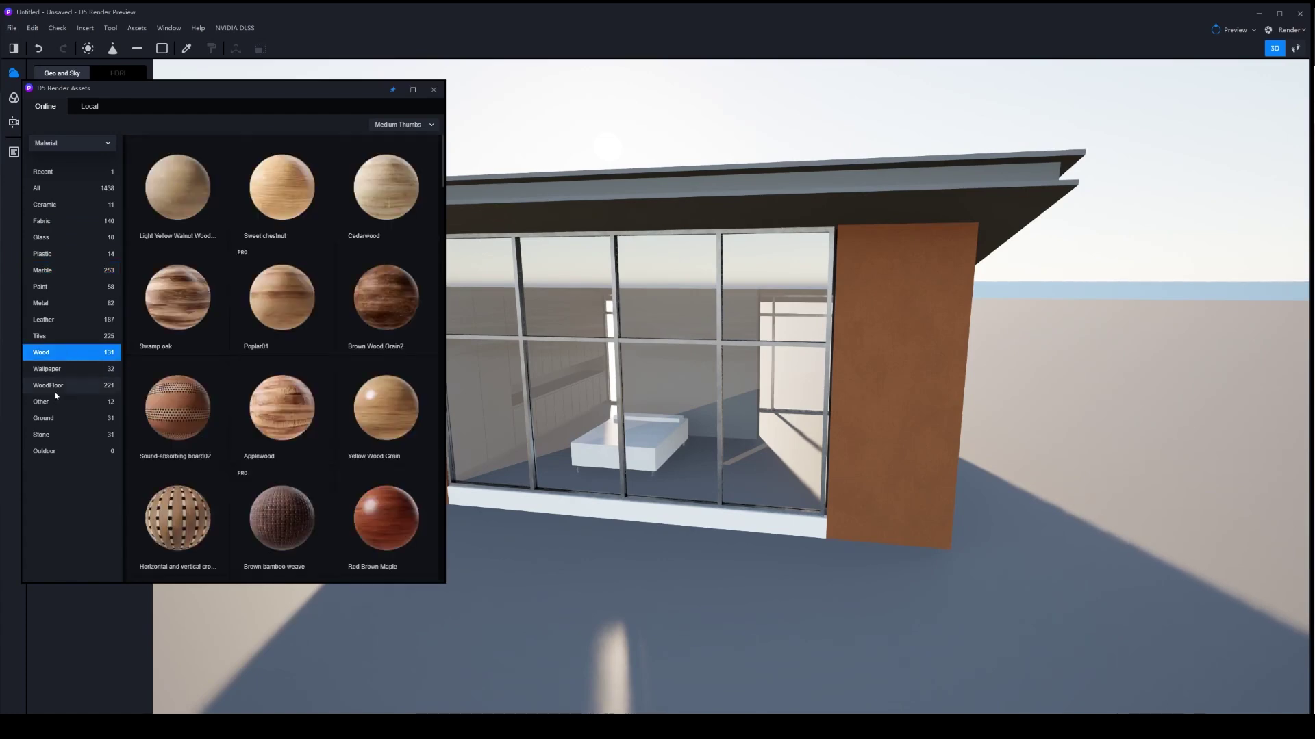
click(55, 387)
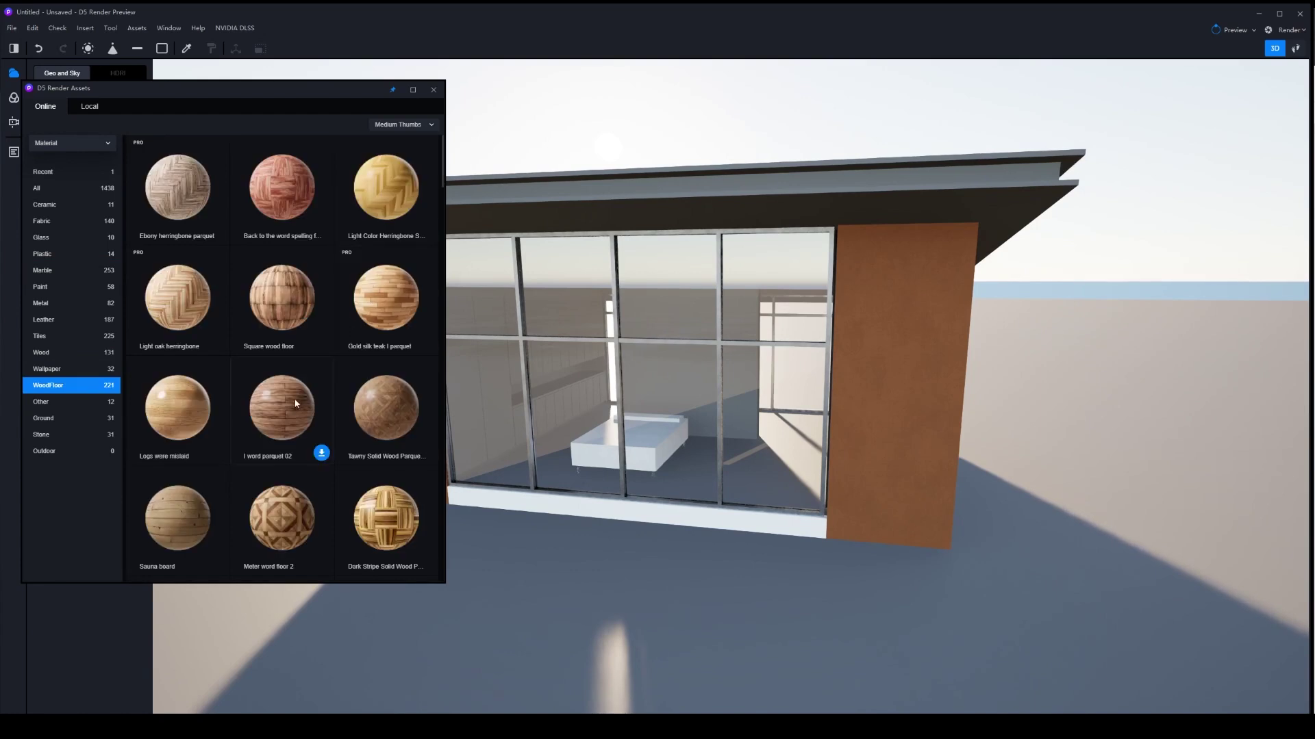
drag(187, 425, 901, 416)
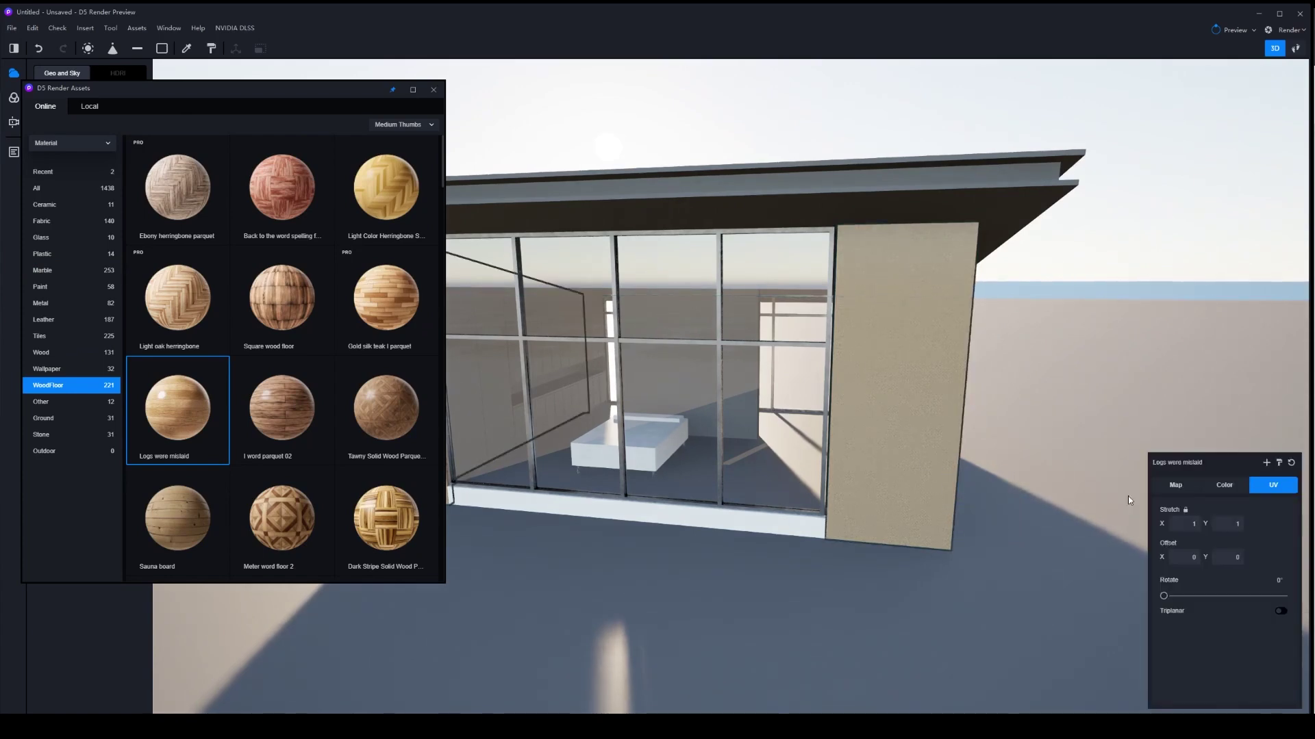
- Set the UV stretch of the exterior wall's Logs were mislaid material to 0.01 in X and Y
click(1189, 524)
text(0.01)
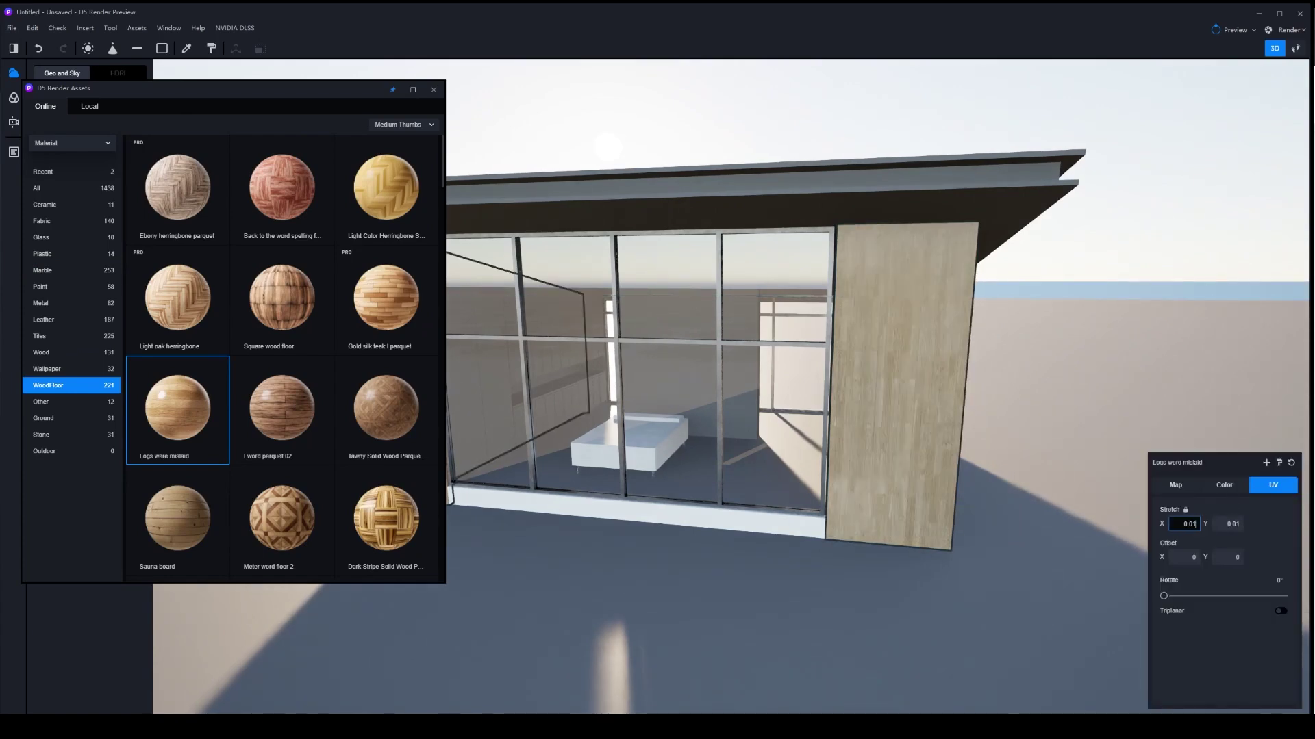
key(Return)
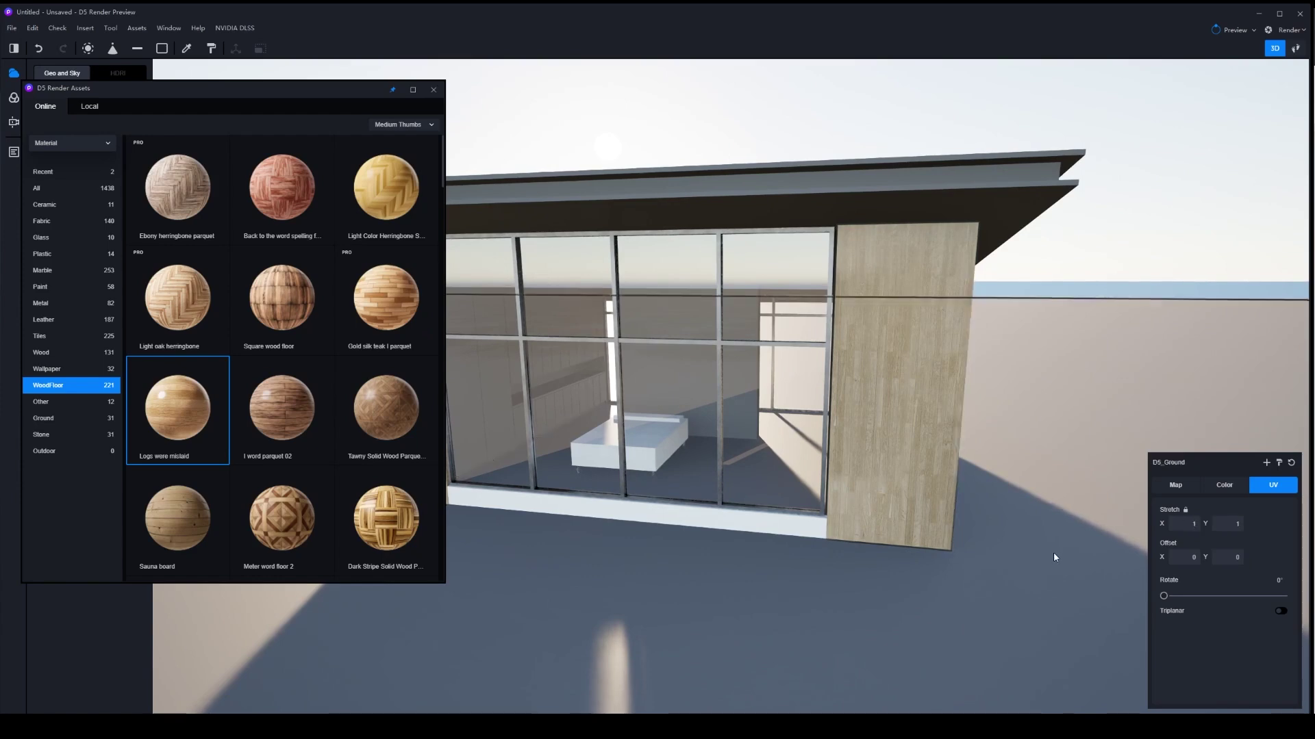
click(1069, 270)
- Download the Sauna board wood floor material, apply it to the exterior wall and set its UV stretch to 0.01 in X and Y
scroll(289, 405, down, 2)
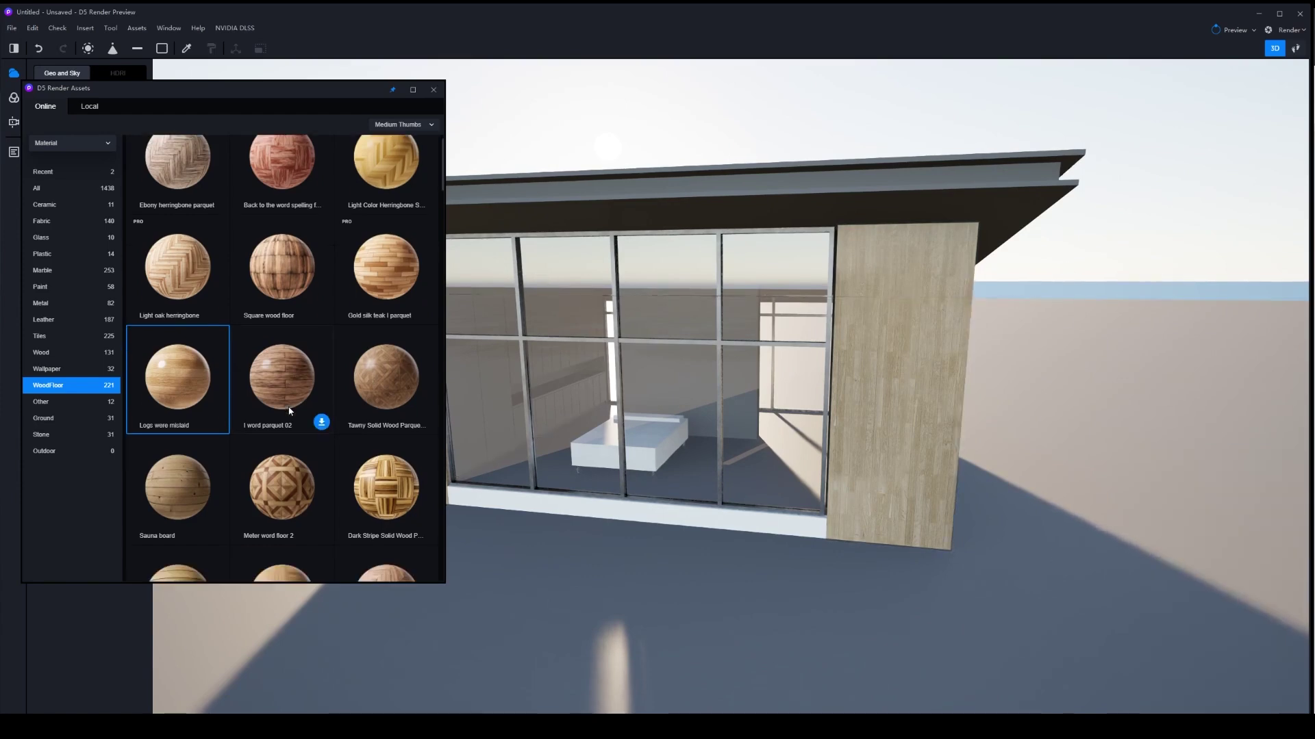
click(180, 400)
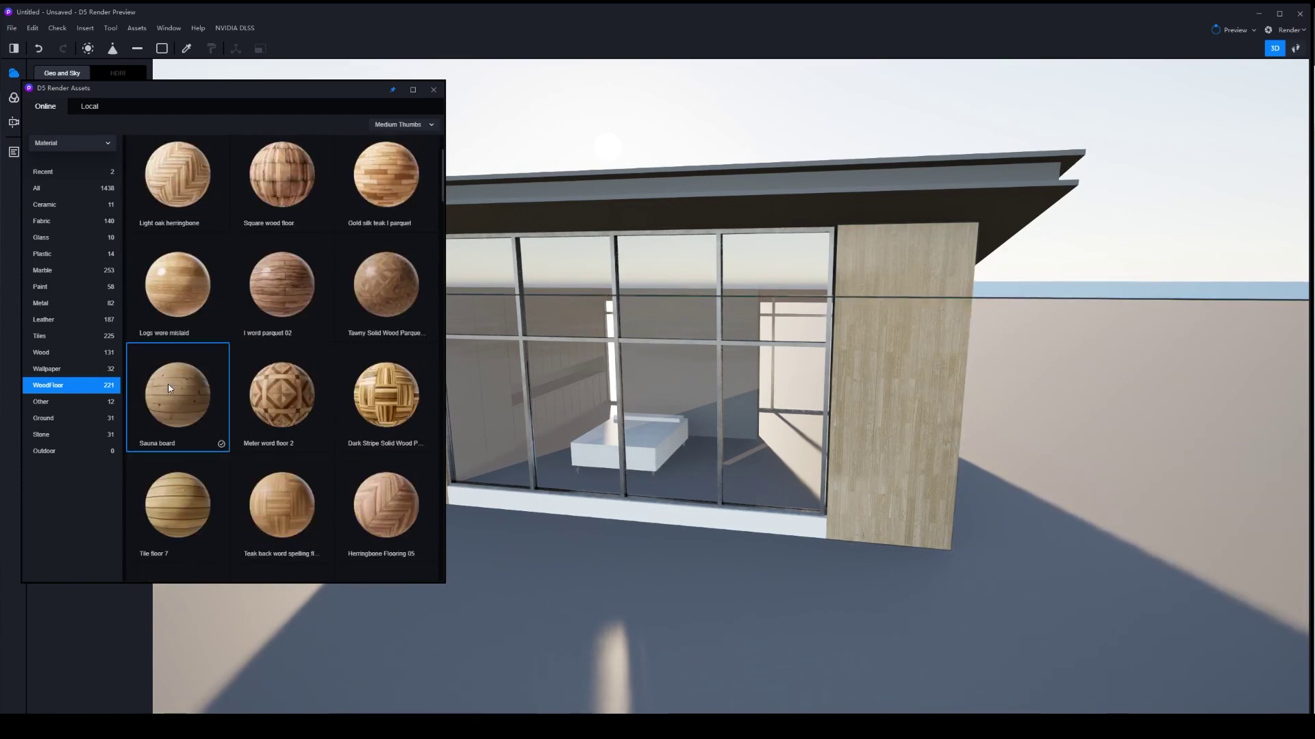
drag(330, 441, 900, 385)
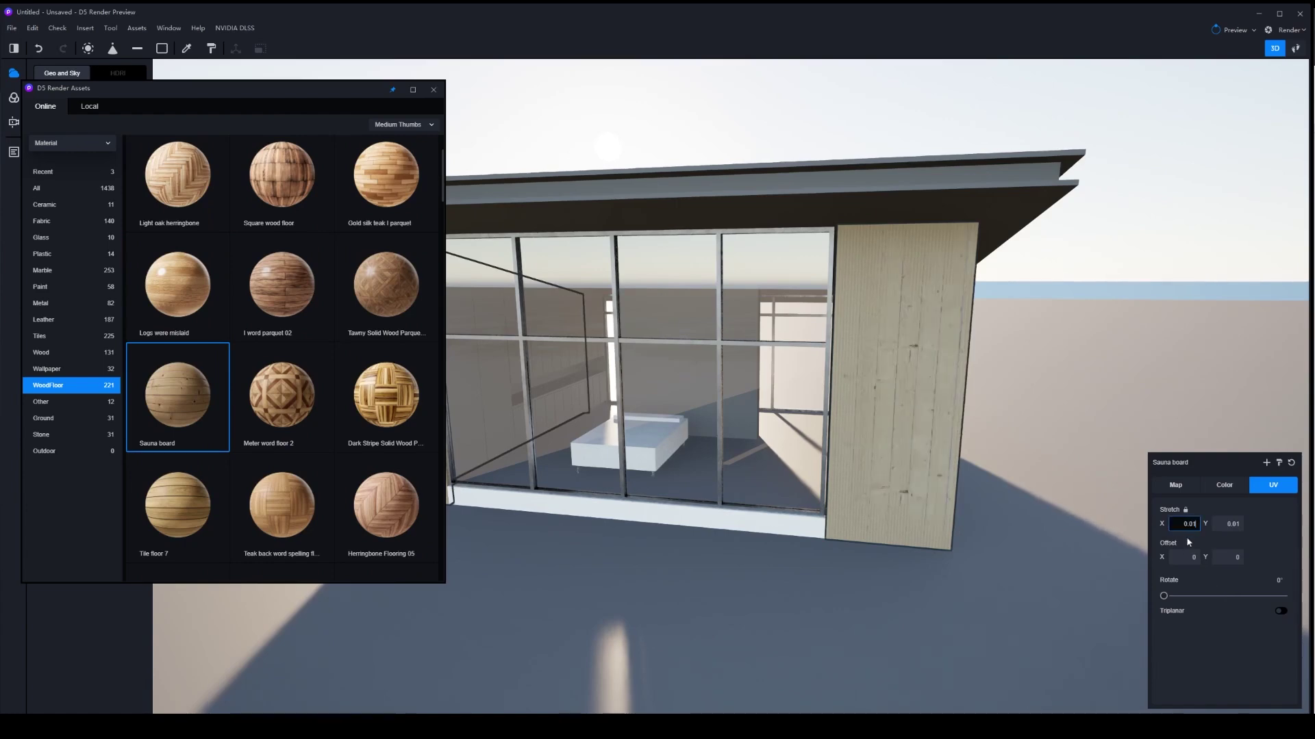
click(1082, 239)
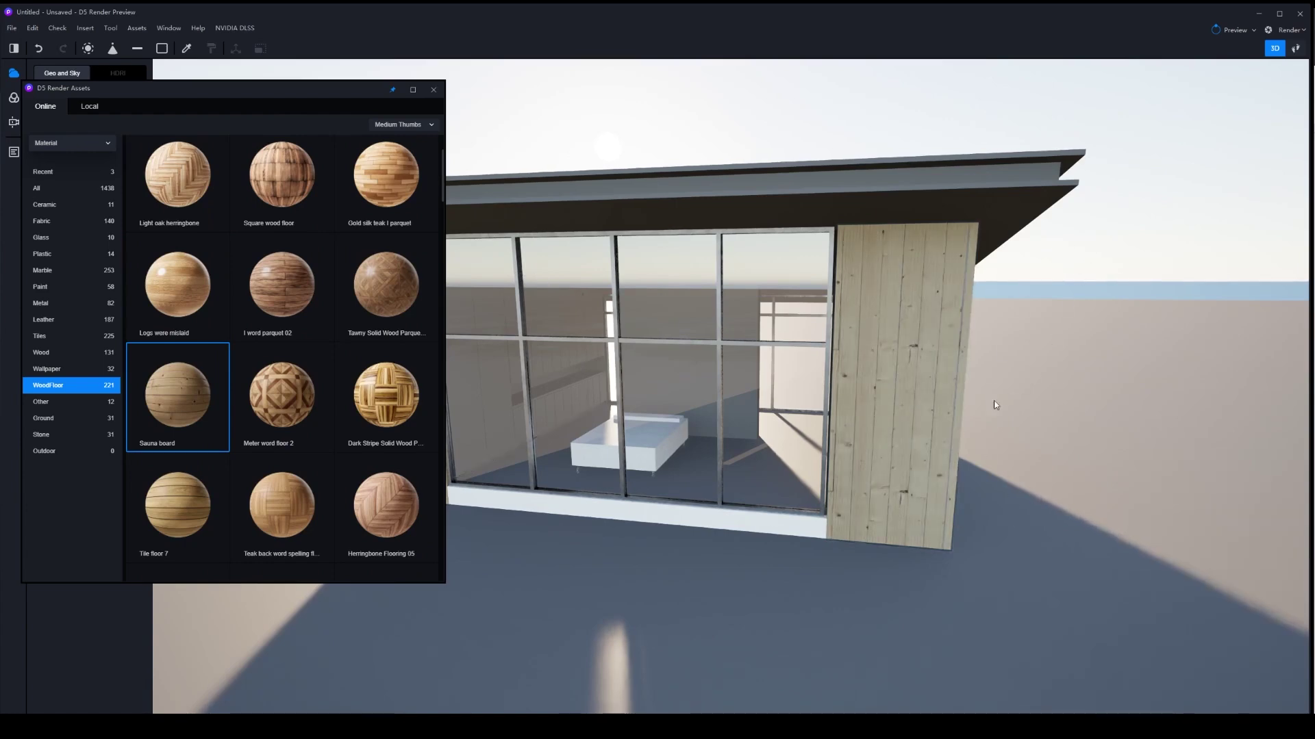
- Examine the wood-clad exterior walls and the part of the house below ground
right_drag(785, 475, 794, 513)
mouse_move(651, 513)
right_down()
mouse_move(350, 503)
mouse_move(392, 495)
mouse_move(634, 348)
mouse_move(682, 450)
mouse_move(621, 471)
mouse_move(955, 521)
right_up()
click(955, 520)
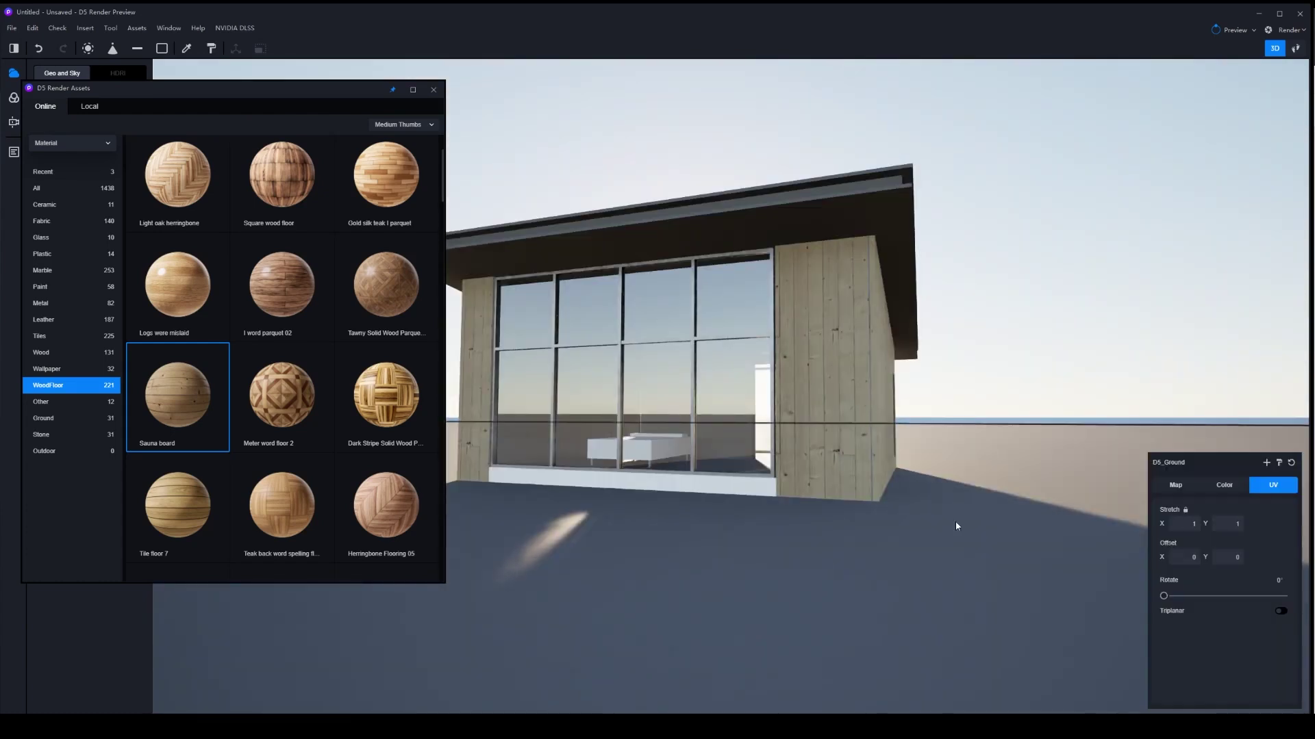
click(869, 446)
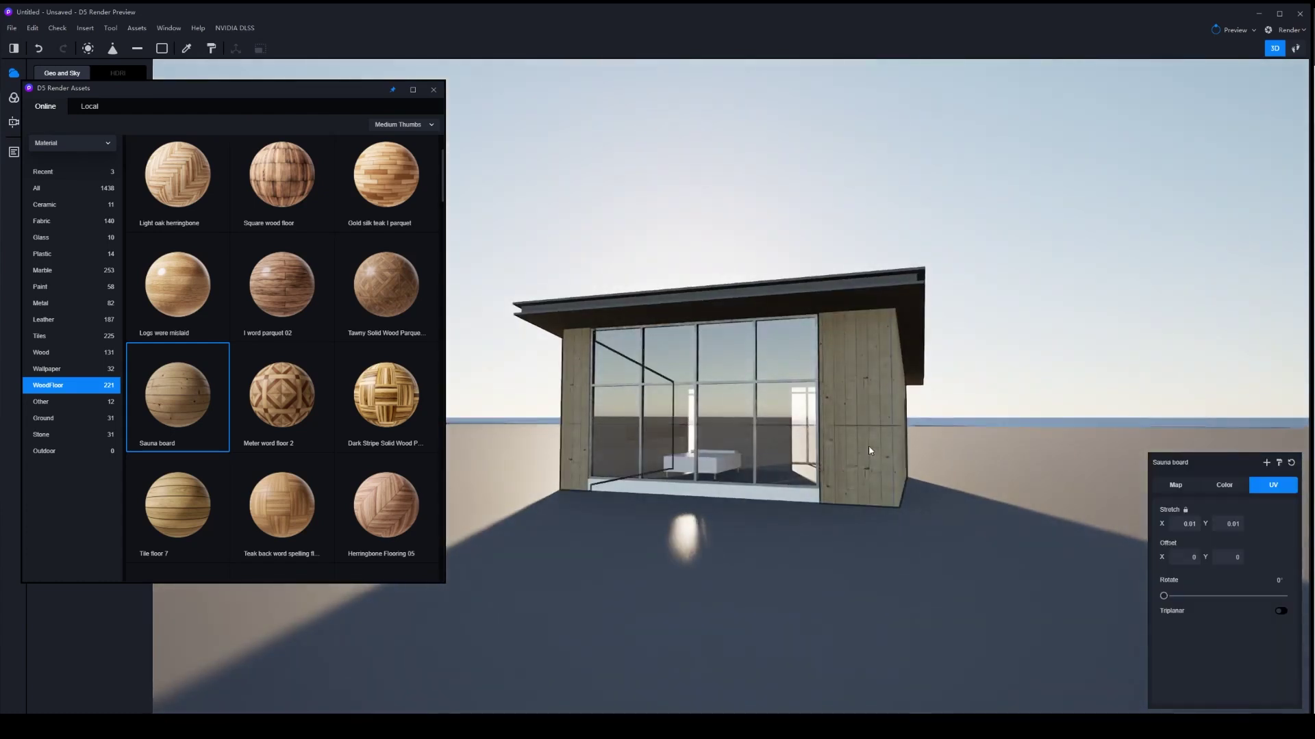
right_drag(871, 573, 834, 470)
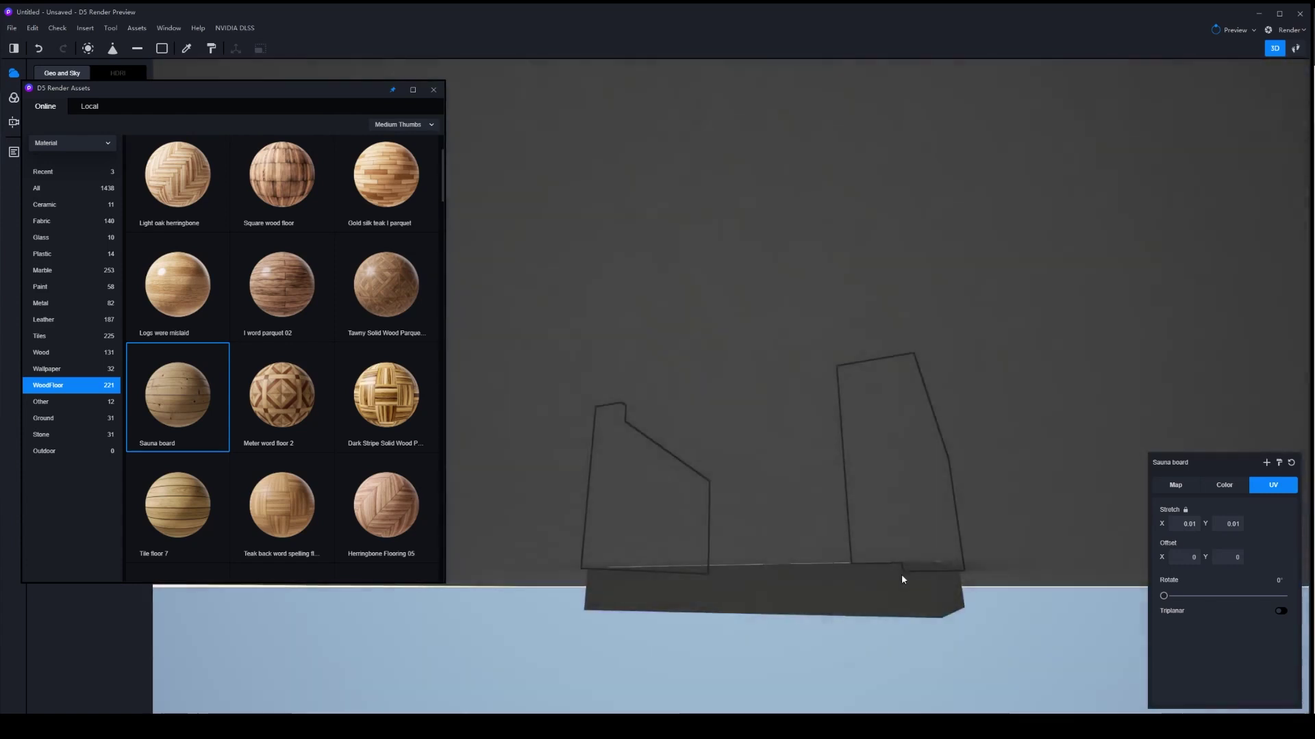
click(944, 609)
right_drag(901, 437, 901, 528)
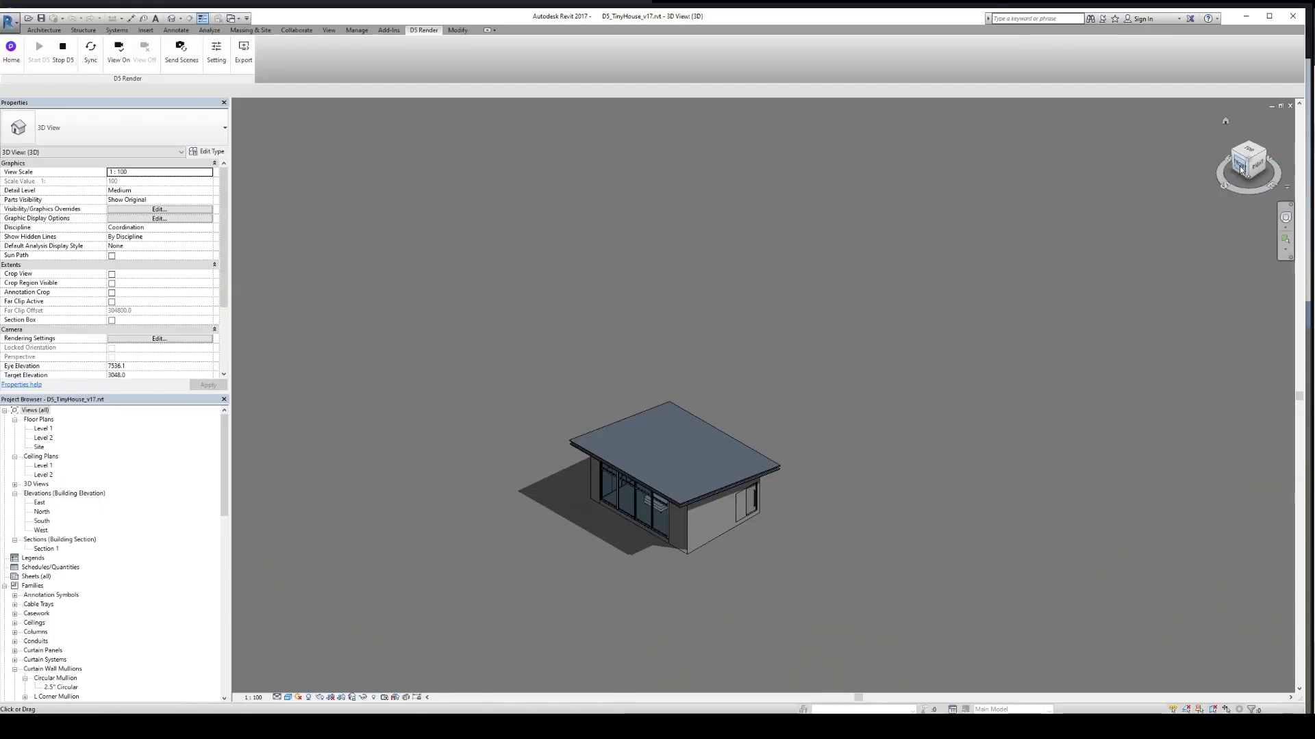
- In Revit, move the ground topography vertically down in the right-side view to expose the upper part of the foundation
click(1240, 170)
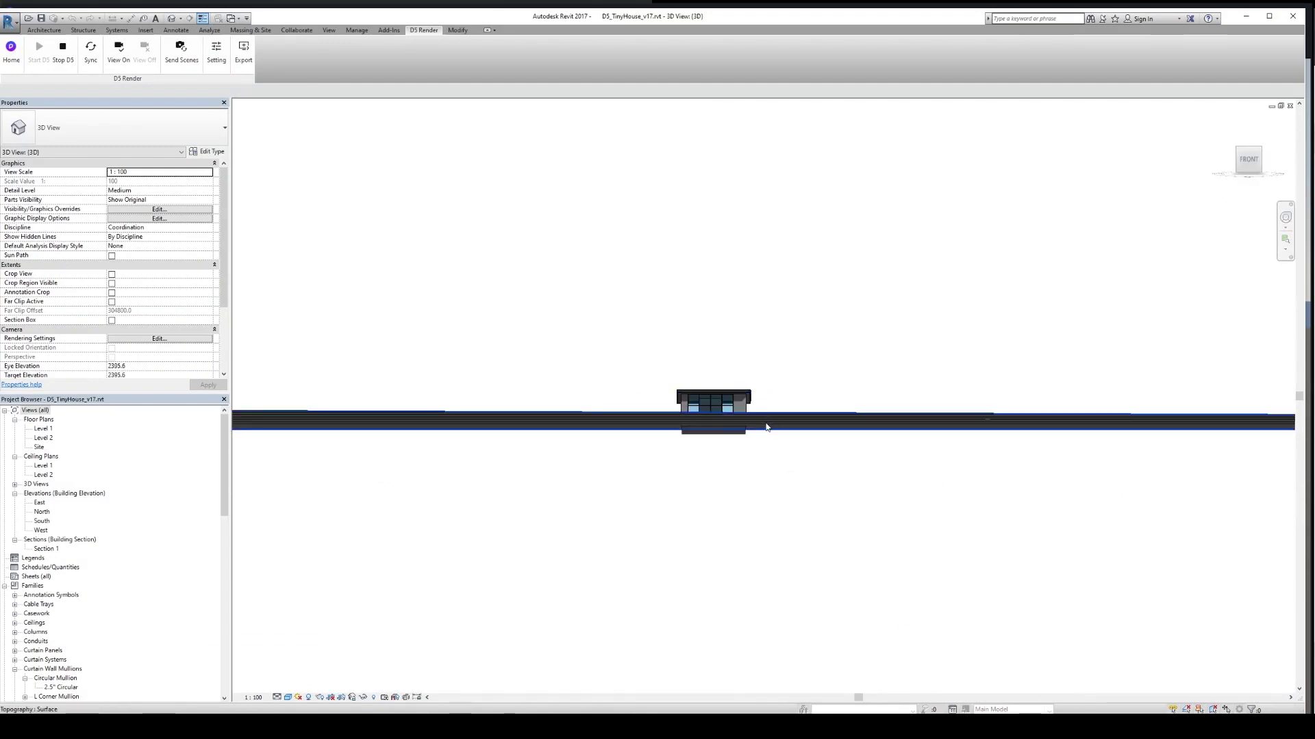
click(1266, 159)
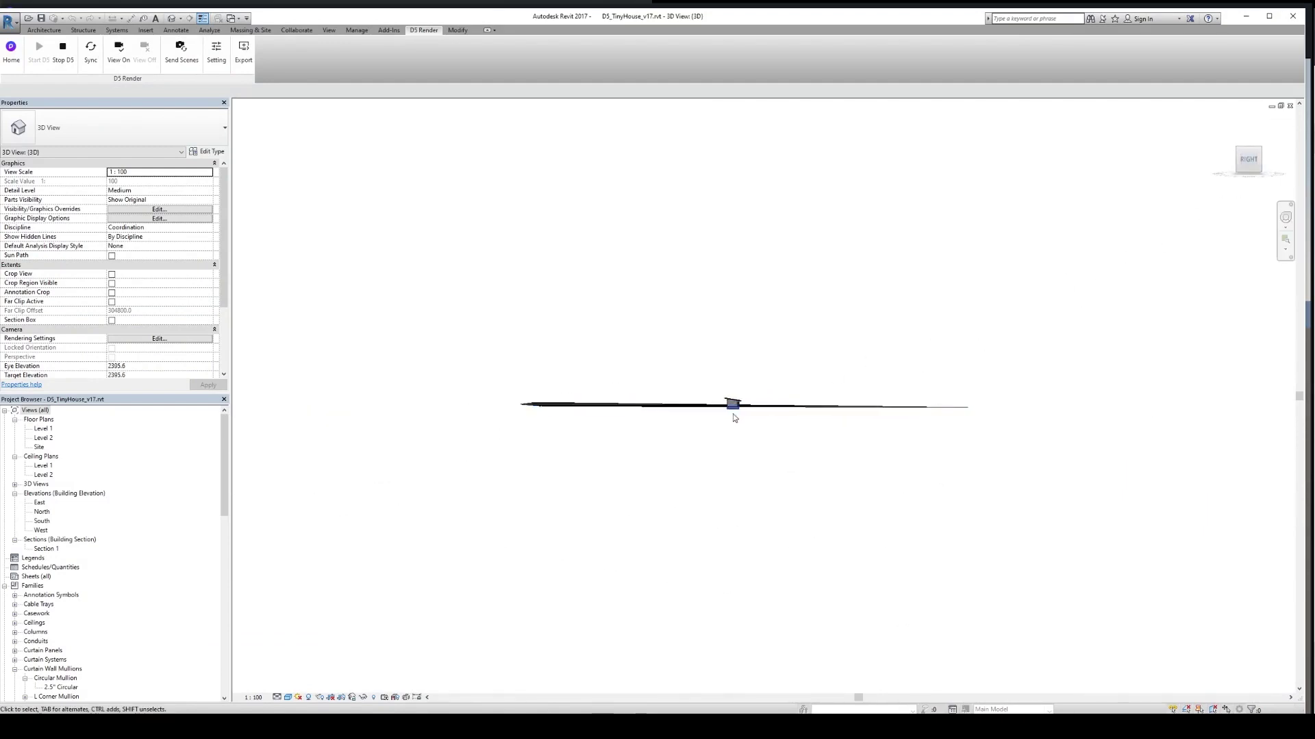
click(771, 392)
scroll(771, 393, up, 5)
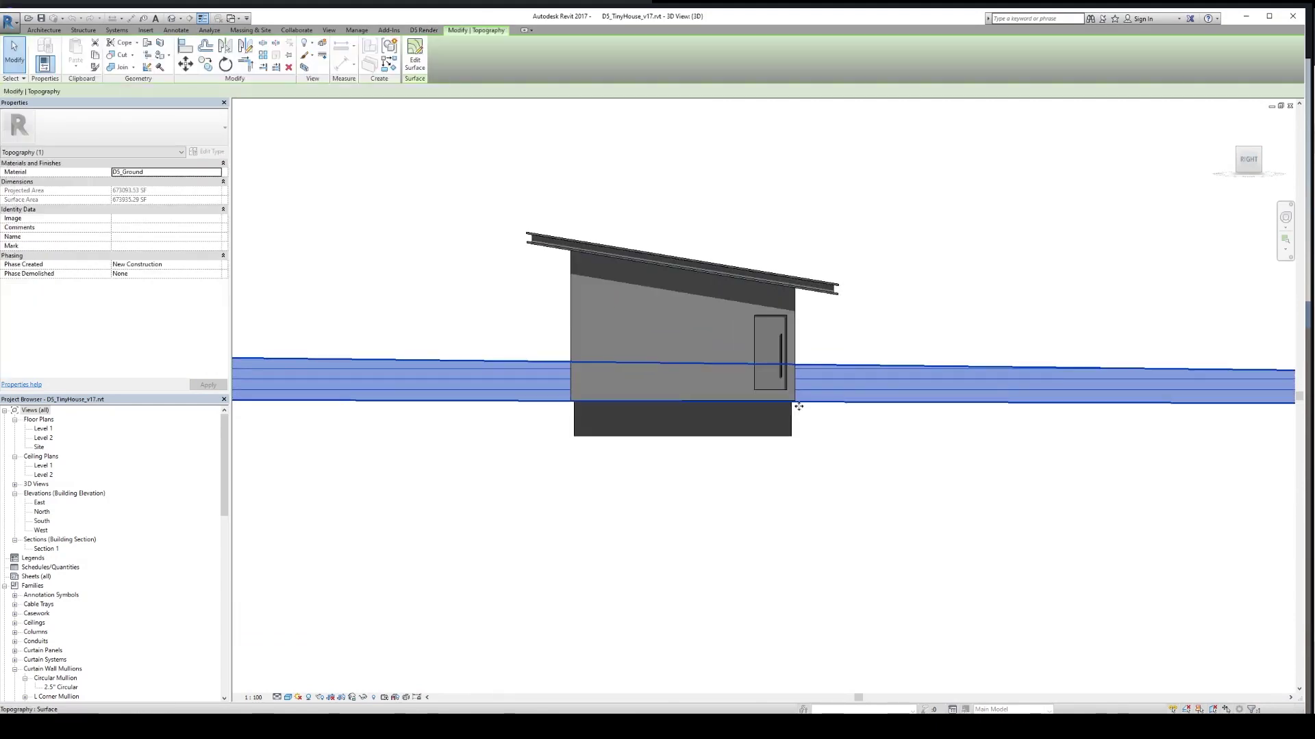
scroll(798, 406, up, 3)
key(m)
key(v)
click(822, 398)
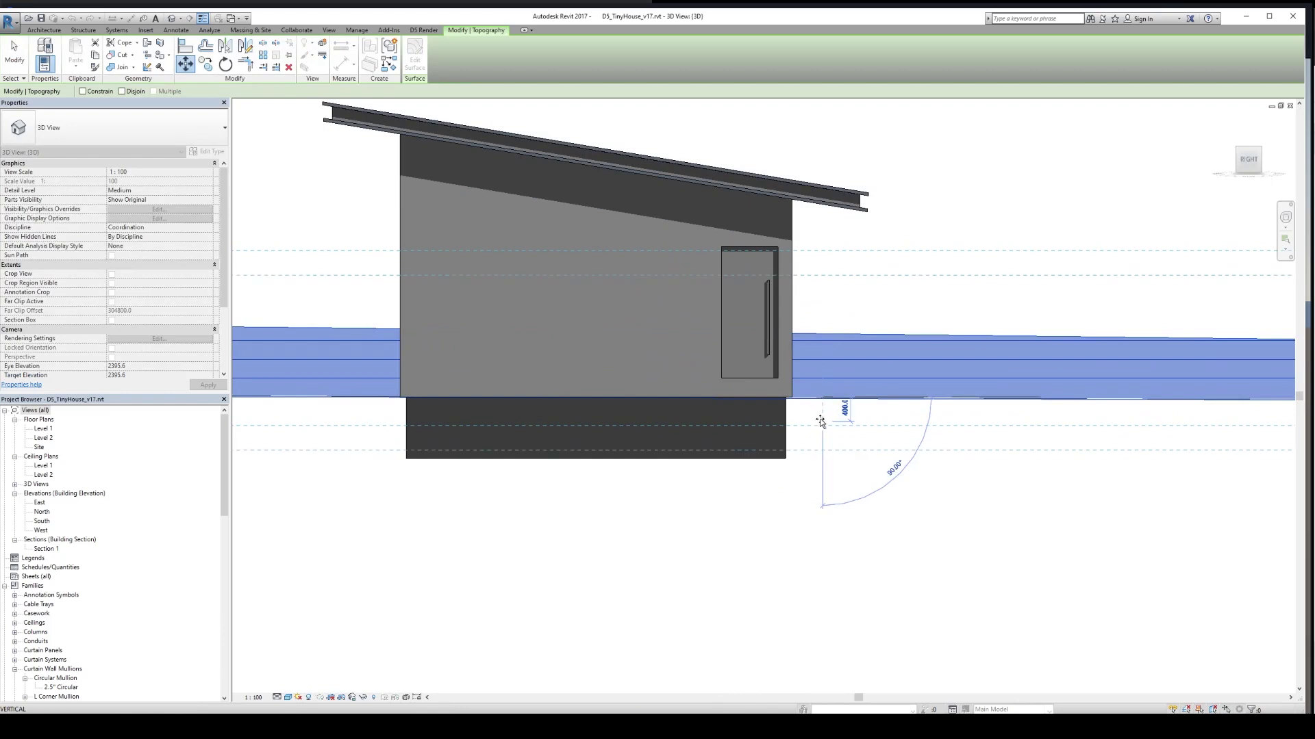
click(821, 429)
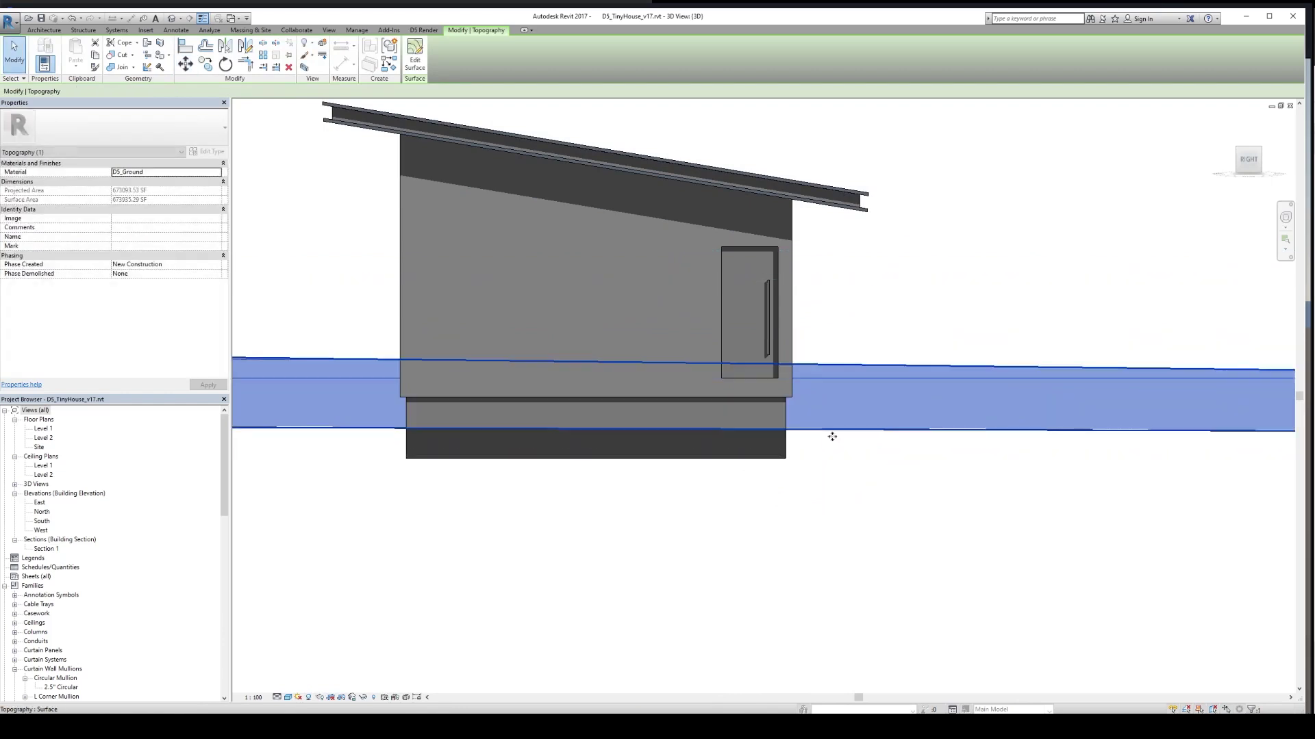
- Sync the lowered topography to D5 Render and return there to view the house front
scroll(881, 470, down, 4)
click(690, 427)
middle_drag(689, 427, 784, 472)
scroll(776, 451, up, 4)
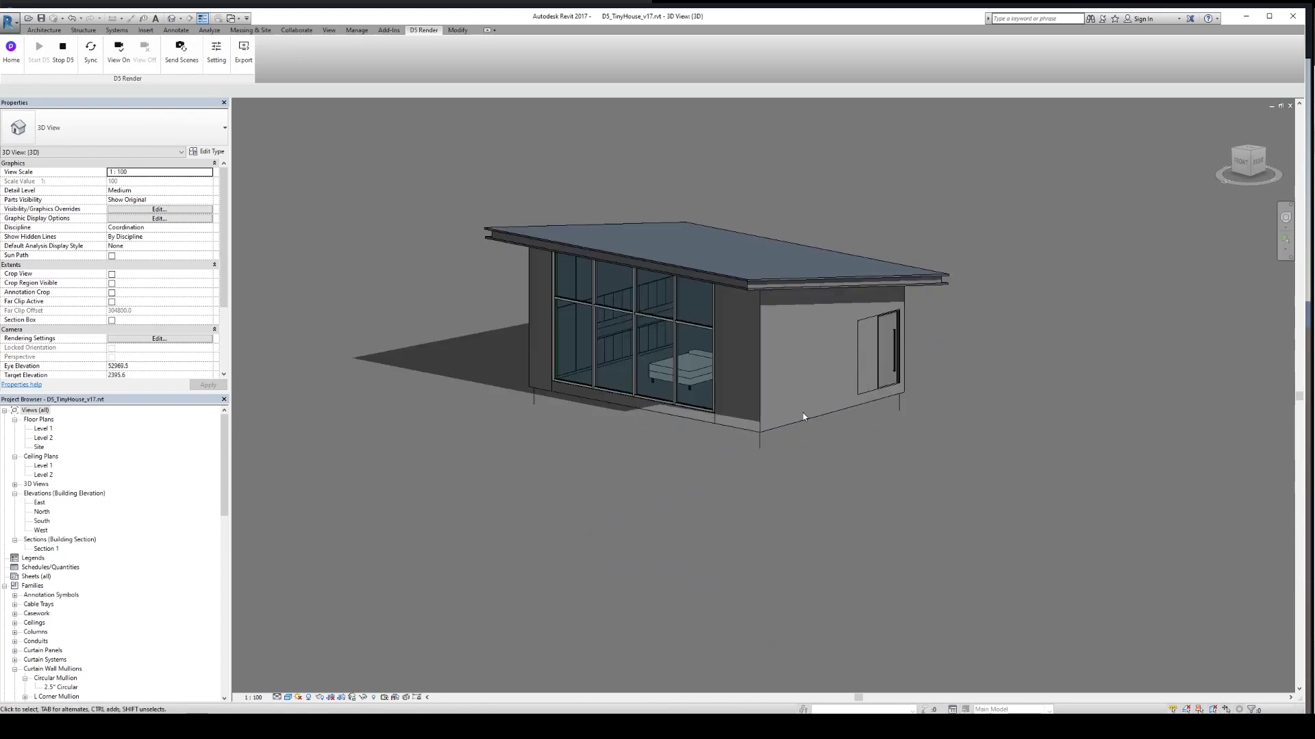
click(92, 63)
key(alt+Tab)
scroll(737, 505, up, 3)
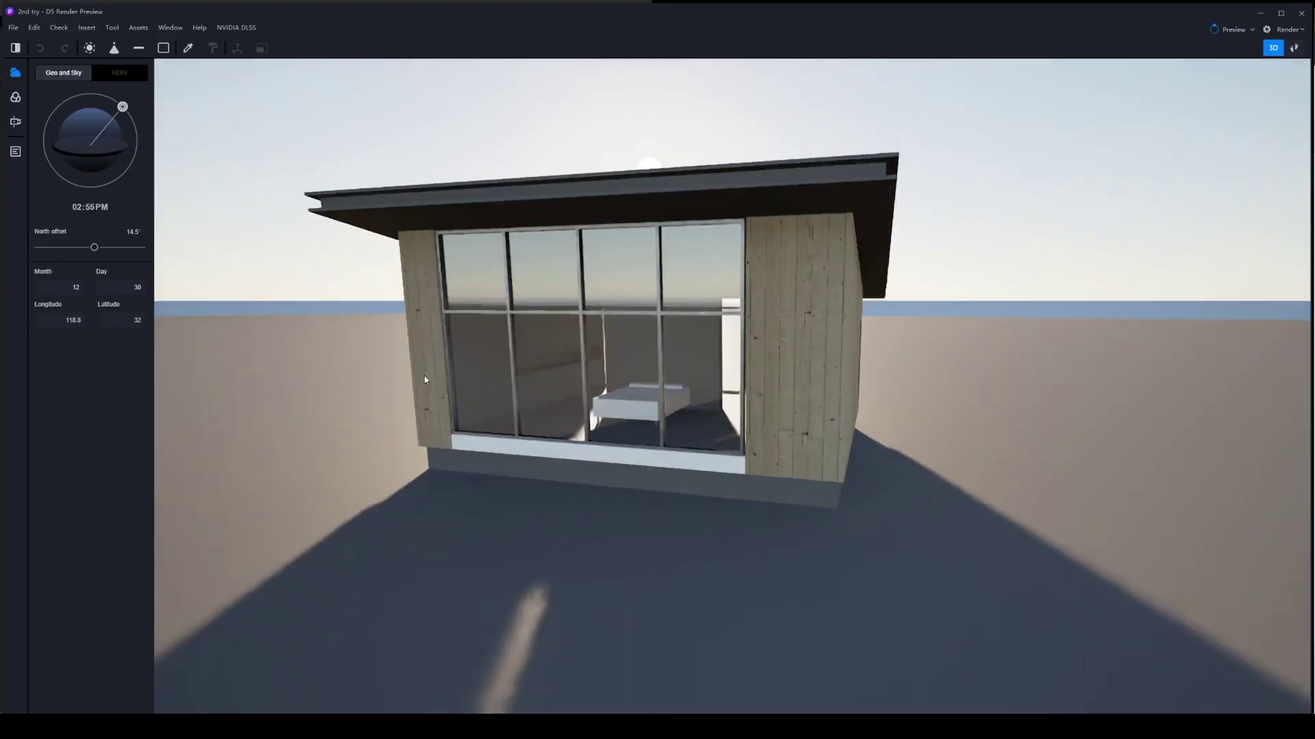
scroll(424, 375, up, 1)
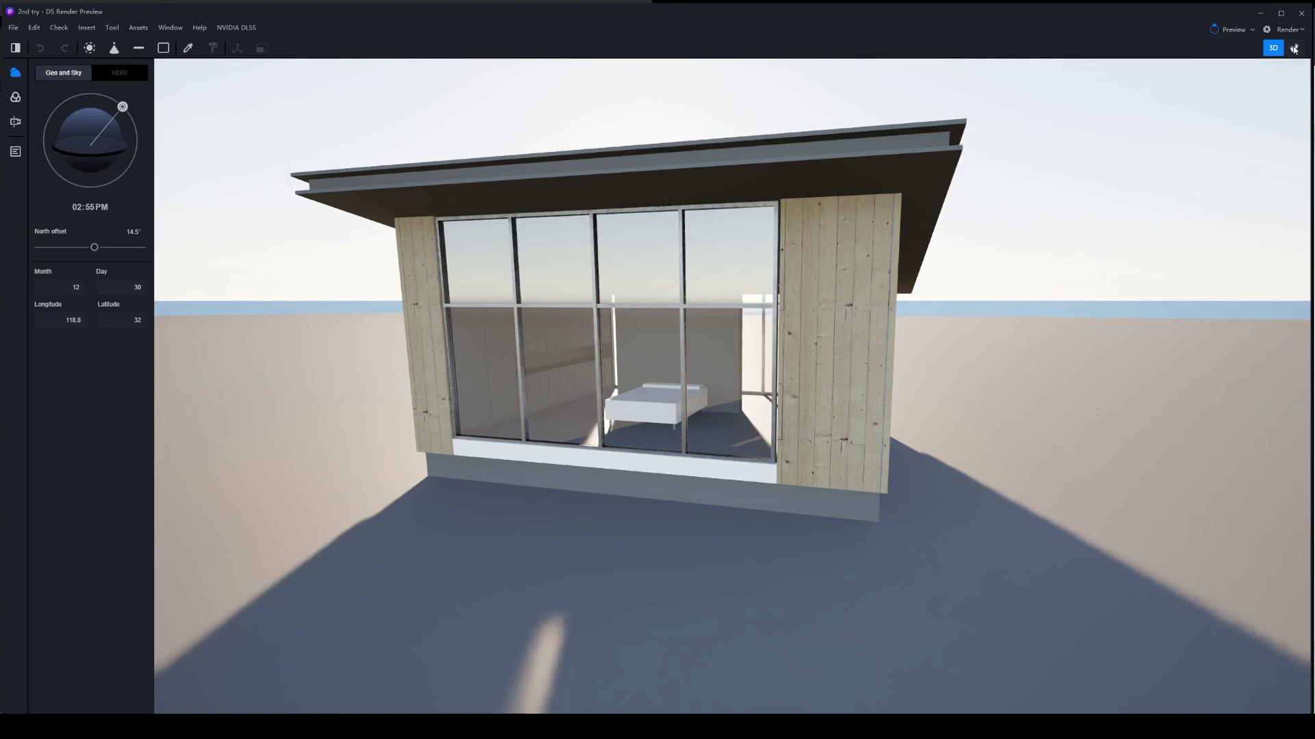
- Enter the house interior in walk mode and set the camera movement speed to 2
click(1294, 48)
right_drag(769, 472, 147, 320)
key(w)
key(w)
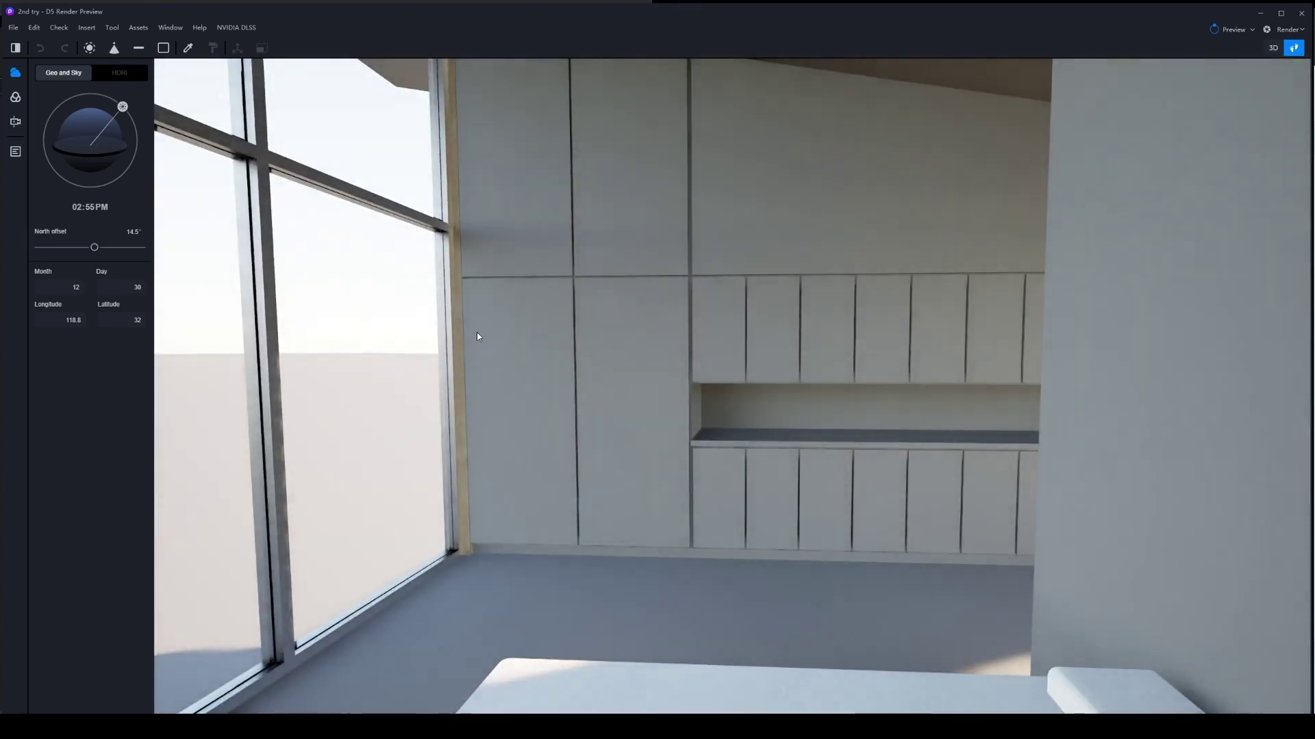
right_drag(480, 335, 843, 259)
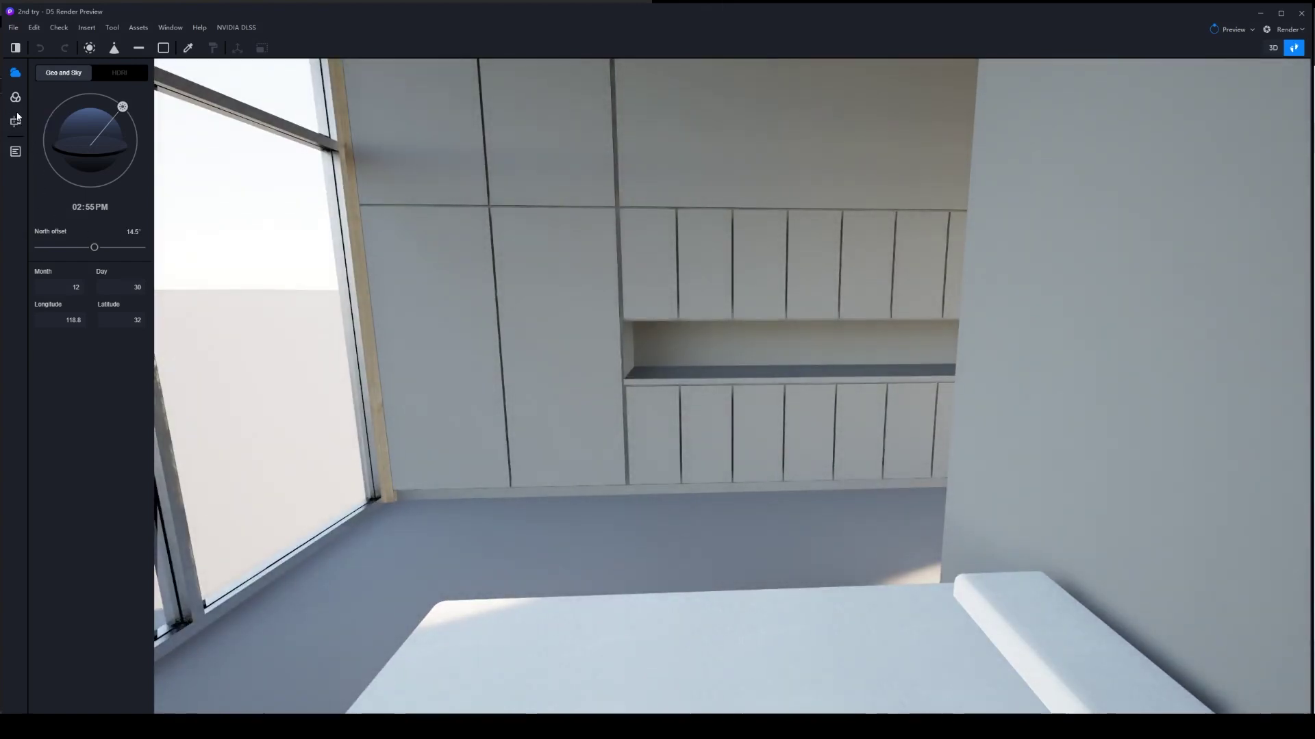
click(15, 152)
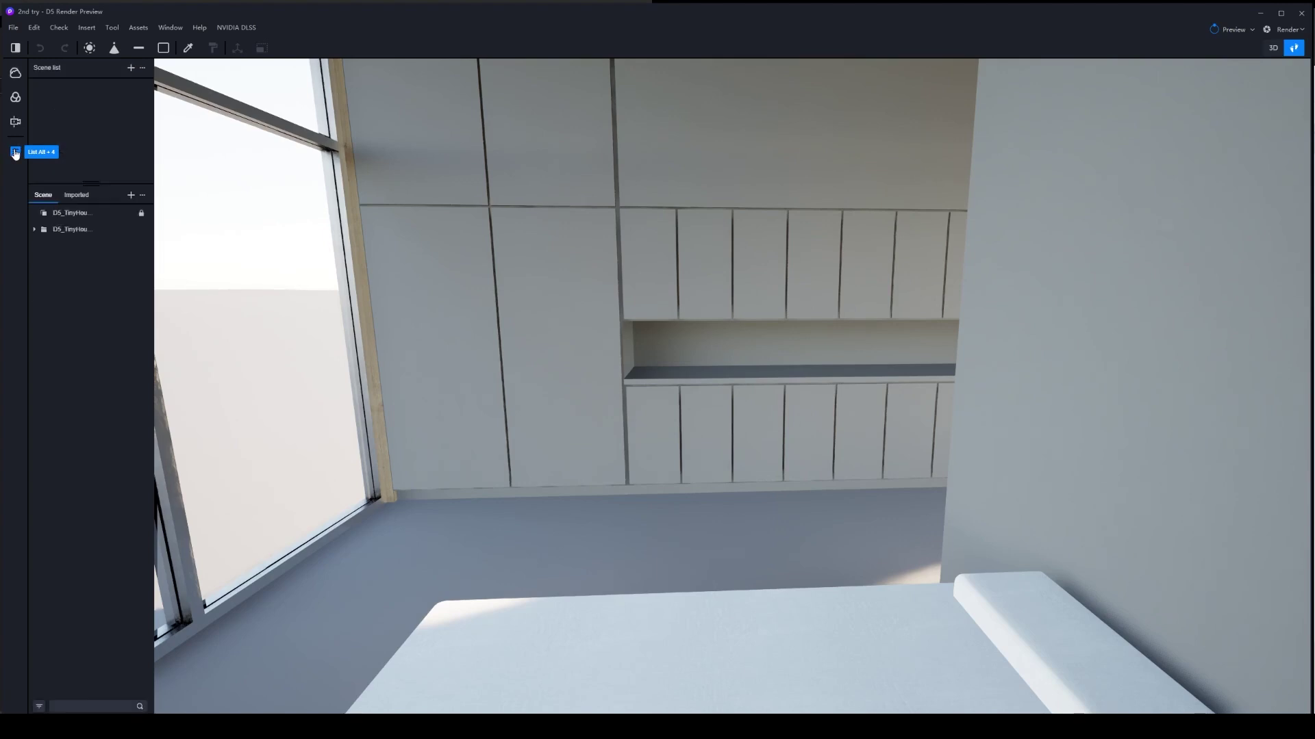
click(16, 123)
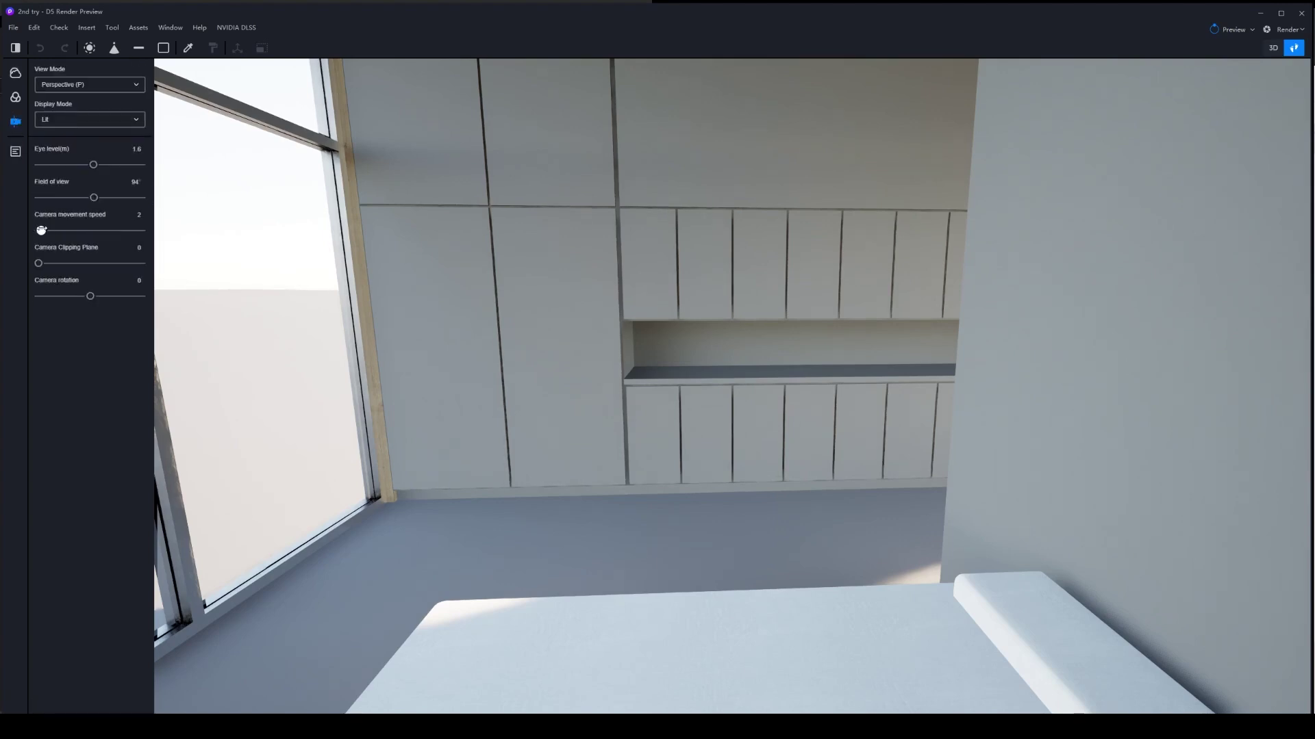
- Walk through the interior to examine the bed area, the doors and the cabinet wall
key(a)
key(w)
right_drag(751, 441, 1198, 363)
key(w)
right_drag(732, 386, 1164, 404)
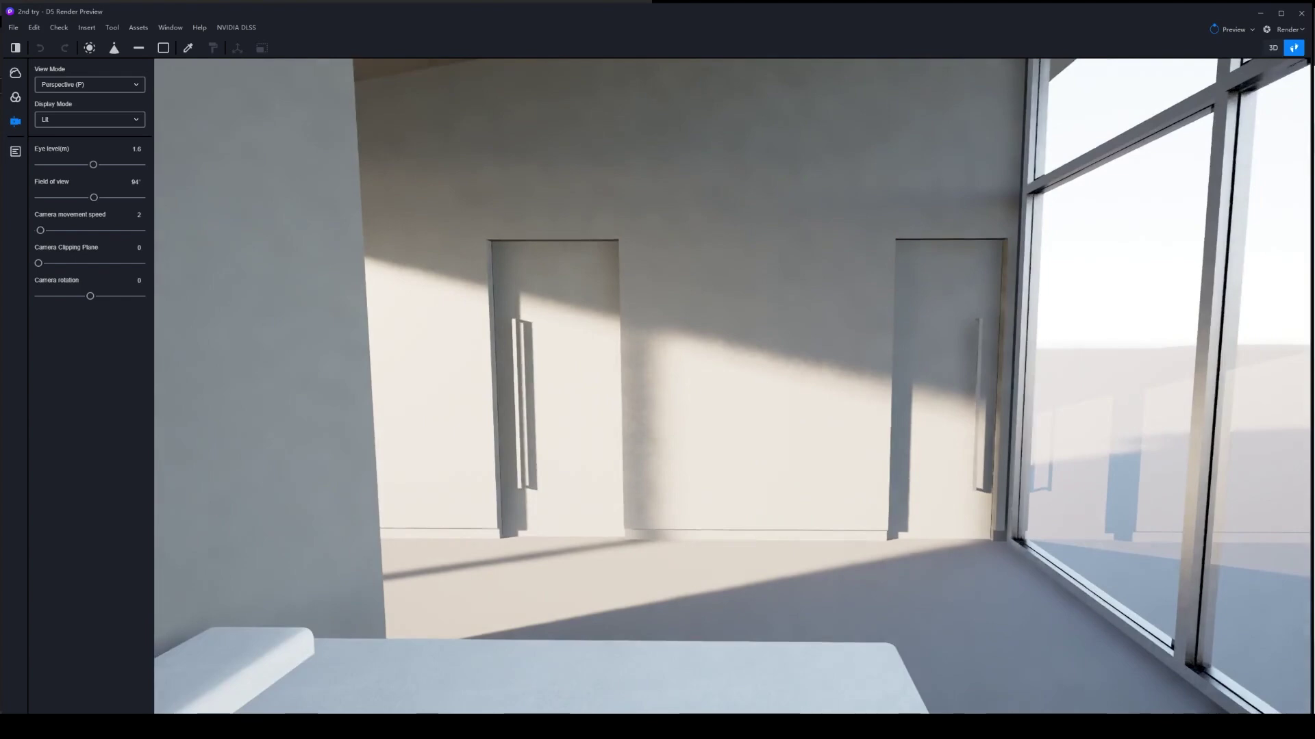
key(w)
right_drag(732, 386, 287, 411)
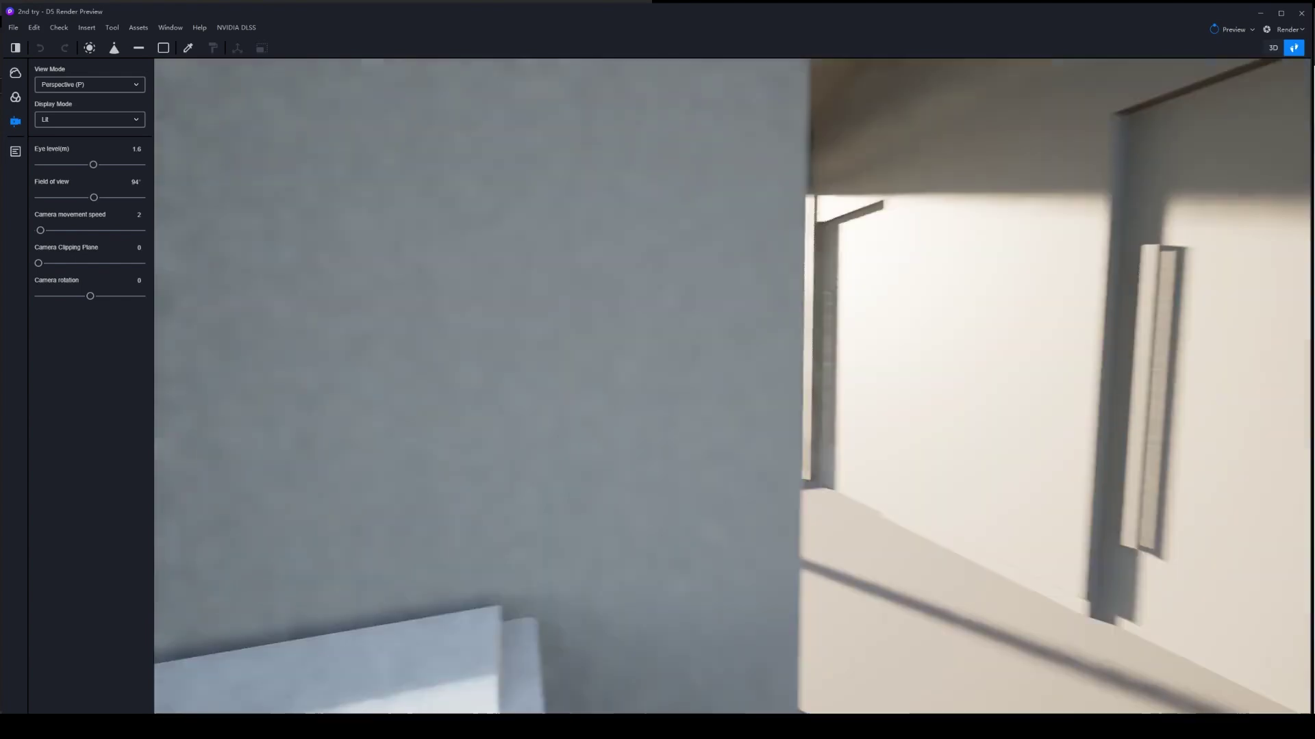
key(w)
key(d)
right_drag(1129, 383, 832, 335)
key(w)
key(w)
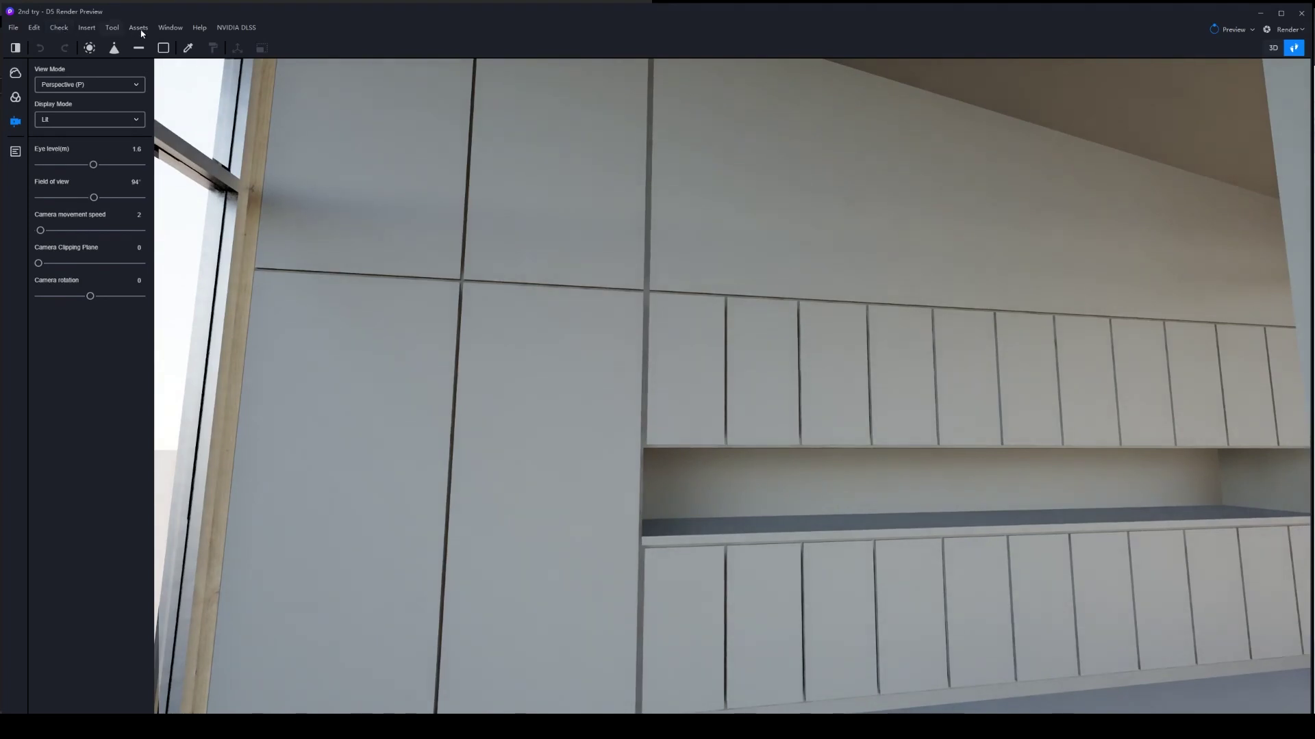
- Apply the online Yellow Wood Grain material to the interior wall around the doors and set its UV stretch to 0.05
click(139, 29)
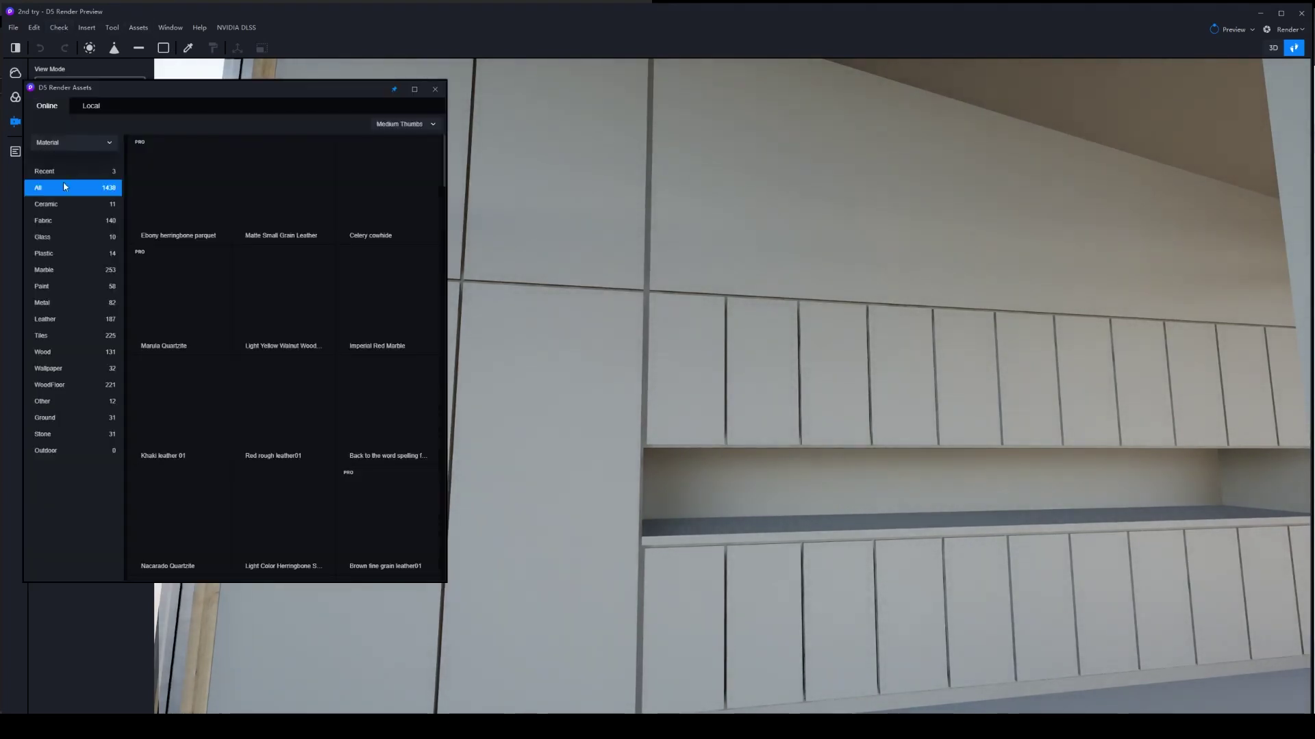
click(60, 354)
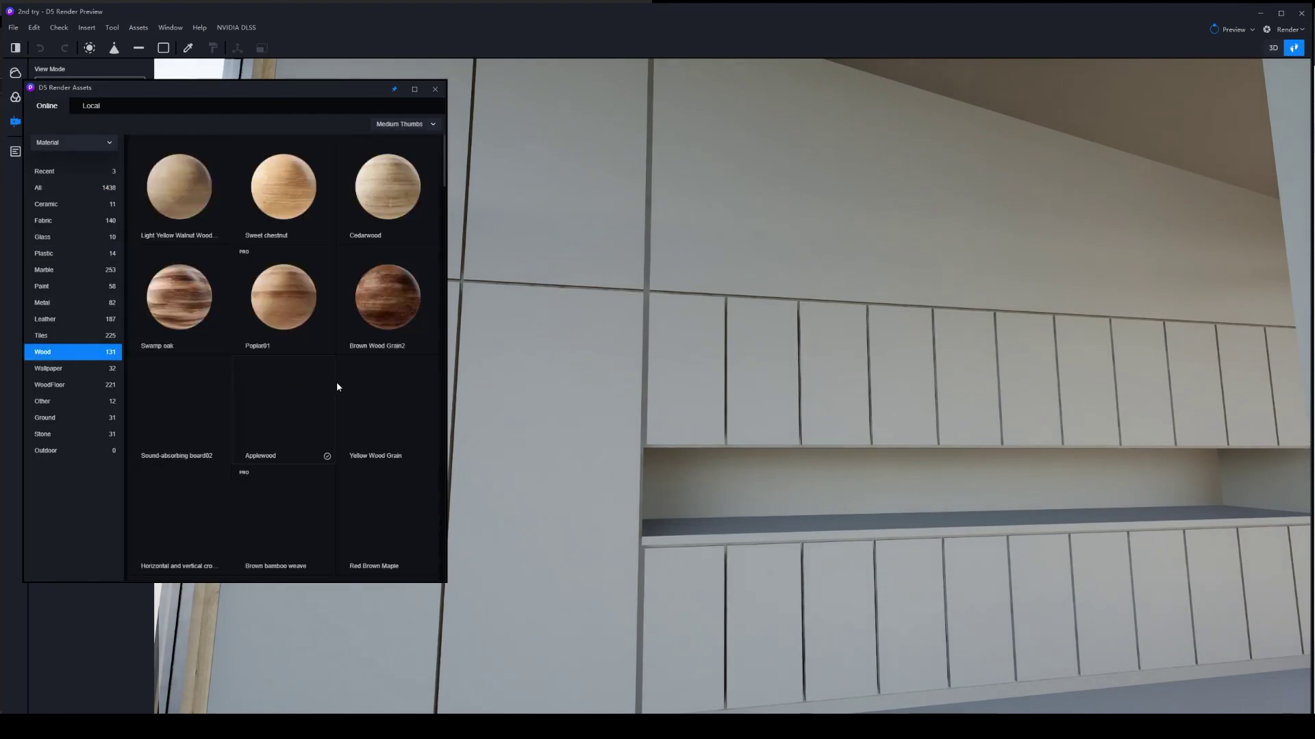
drag(417, 428, 883, 299)
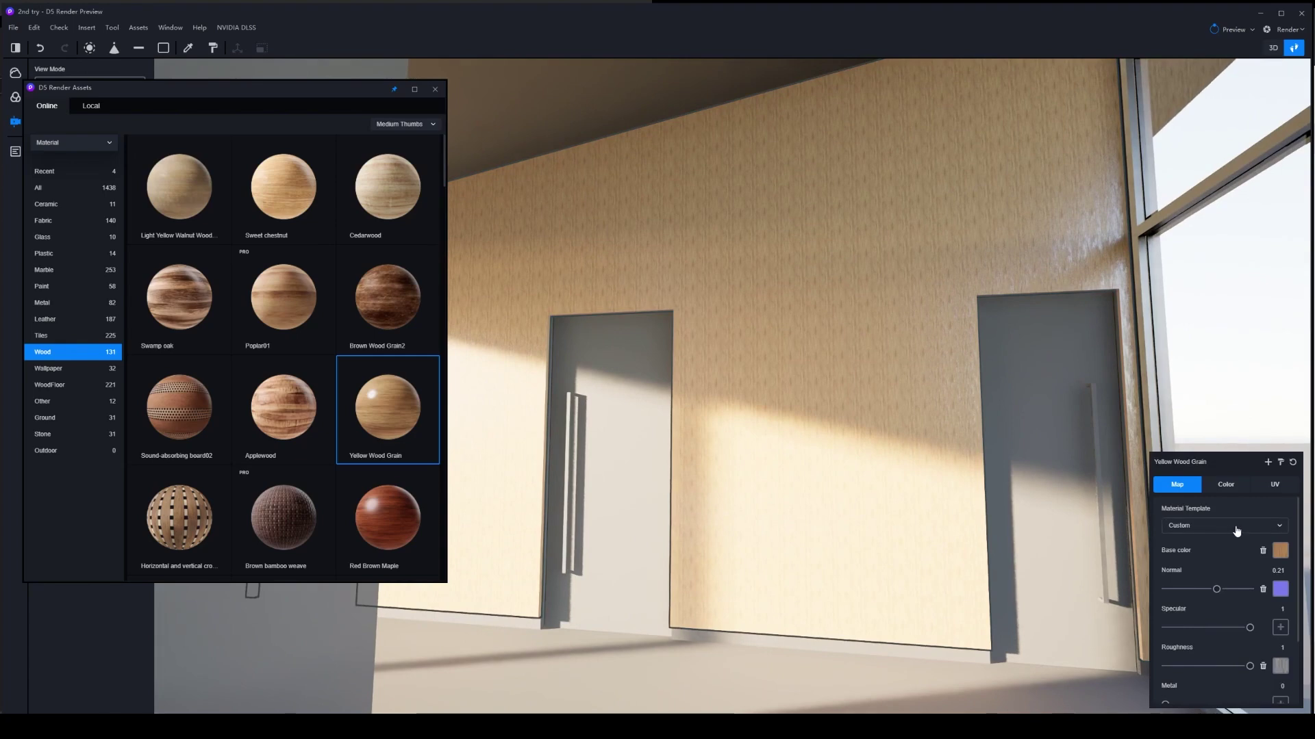
click(1274, 484)
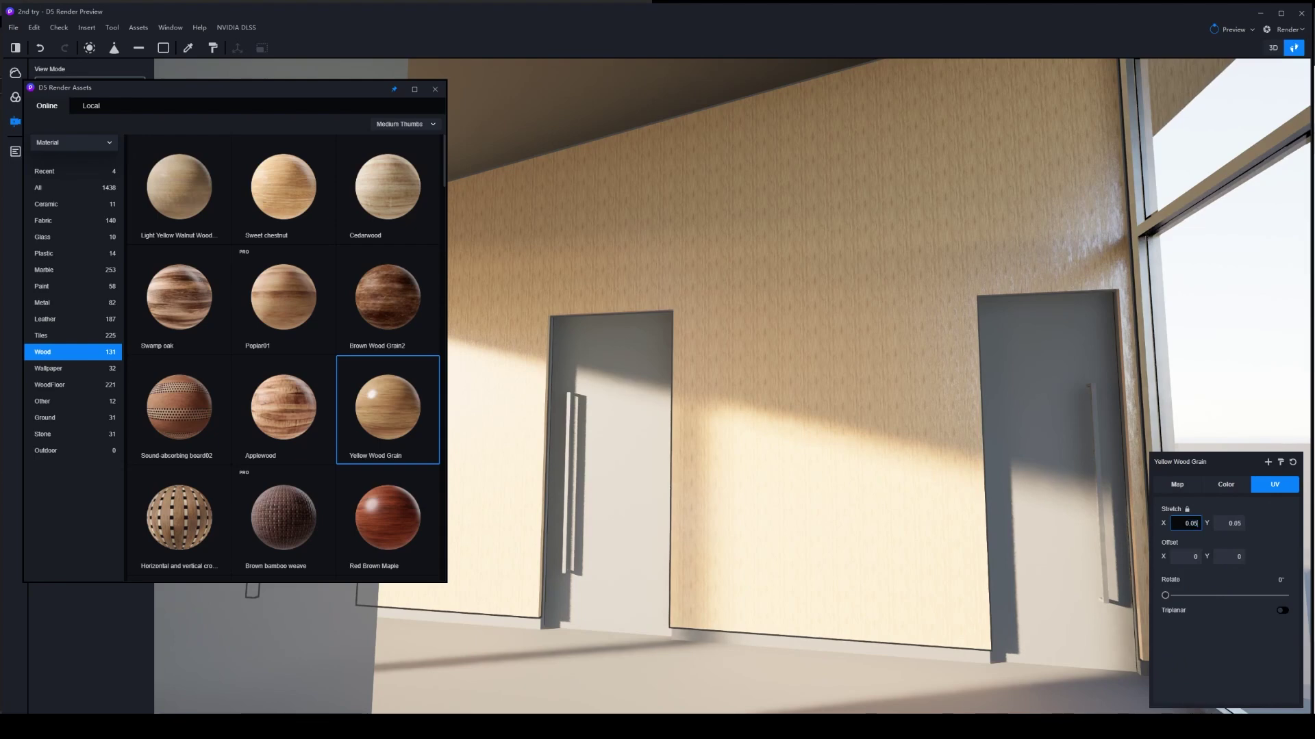
right_drag(1036, 293, 880, 396)
- Apply Yellow Wood Grain to the interior doors and set its colour to hue 27, saturation 34 and value 69
drag(414, 432, 1017, 296)
click(1005, 283)
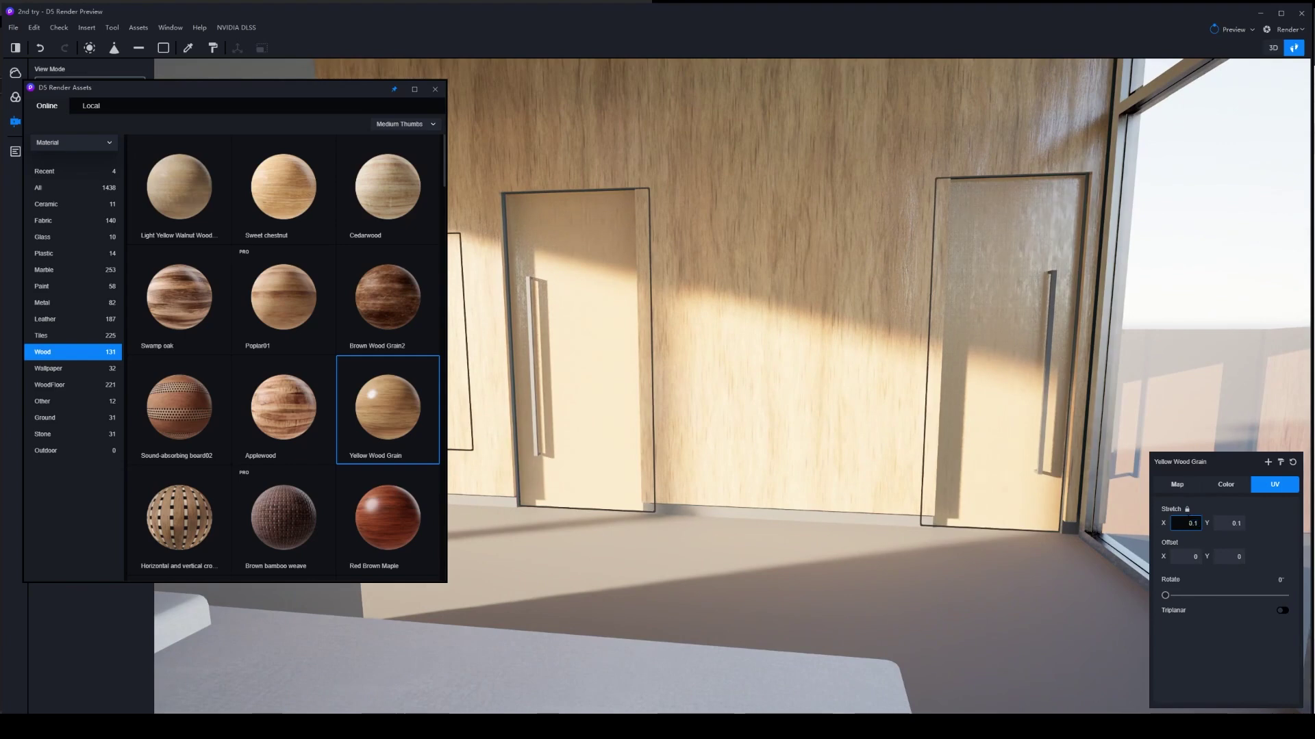
click(1225, 486)
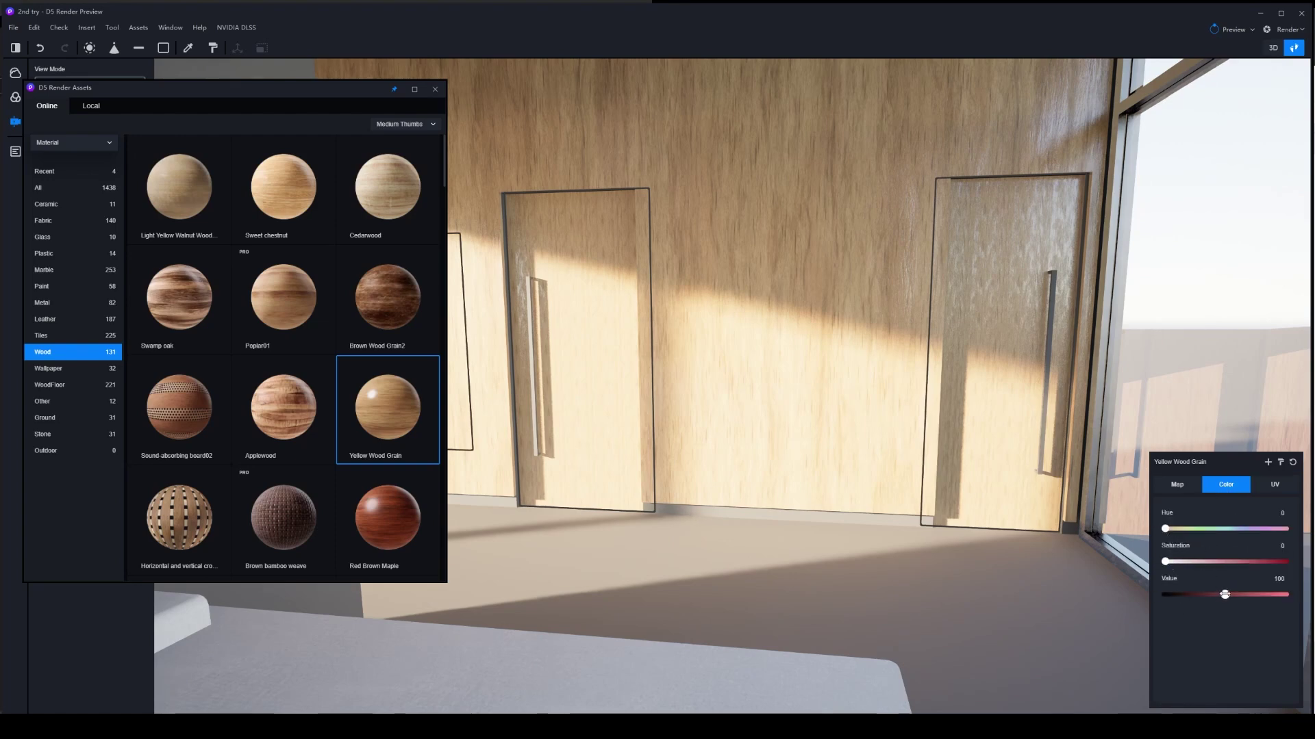
click(1203, 595)
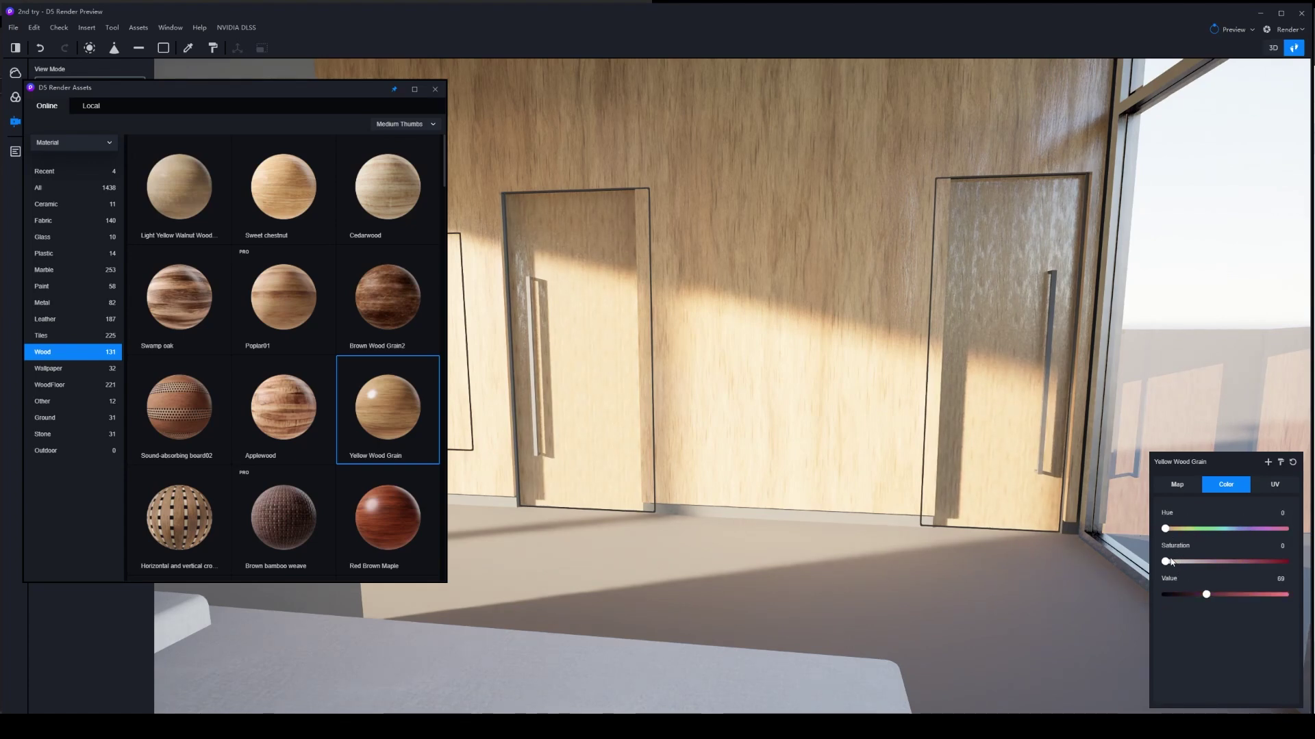
click(1207, 562)
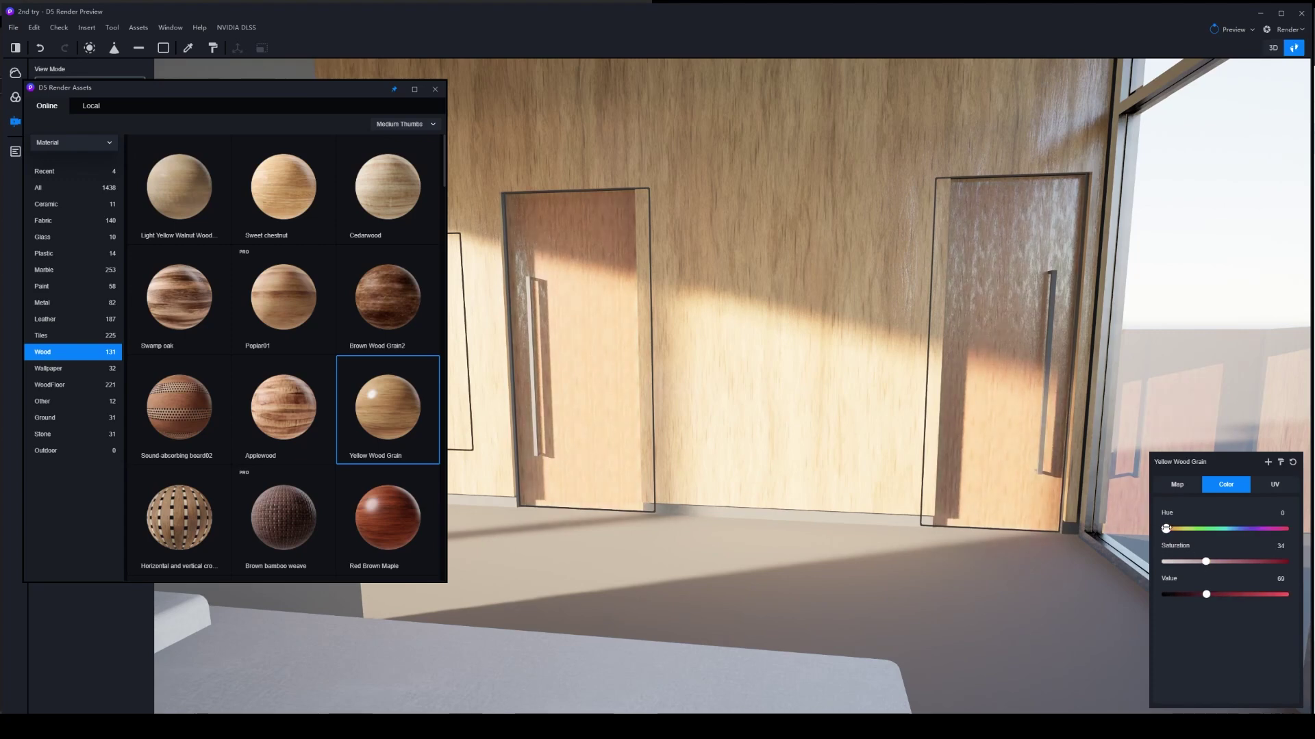
drag(1187, 528, 1175, 528)
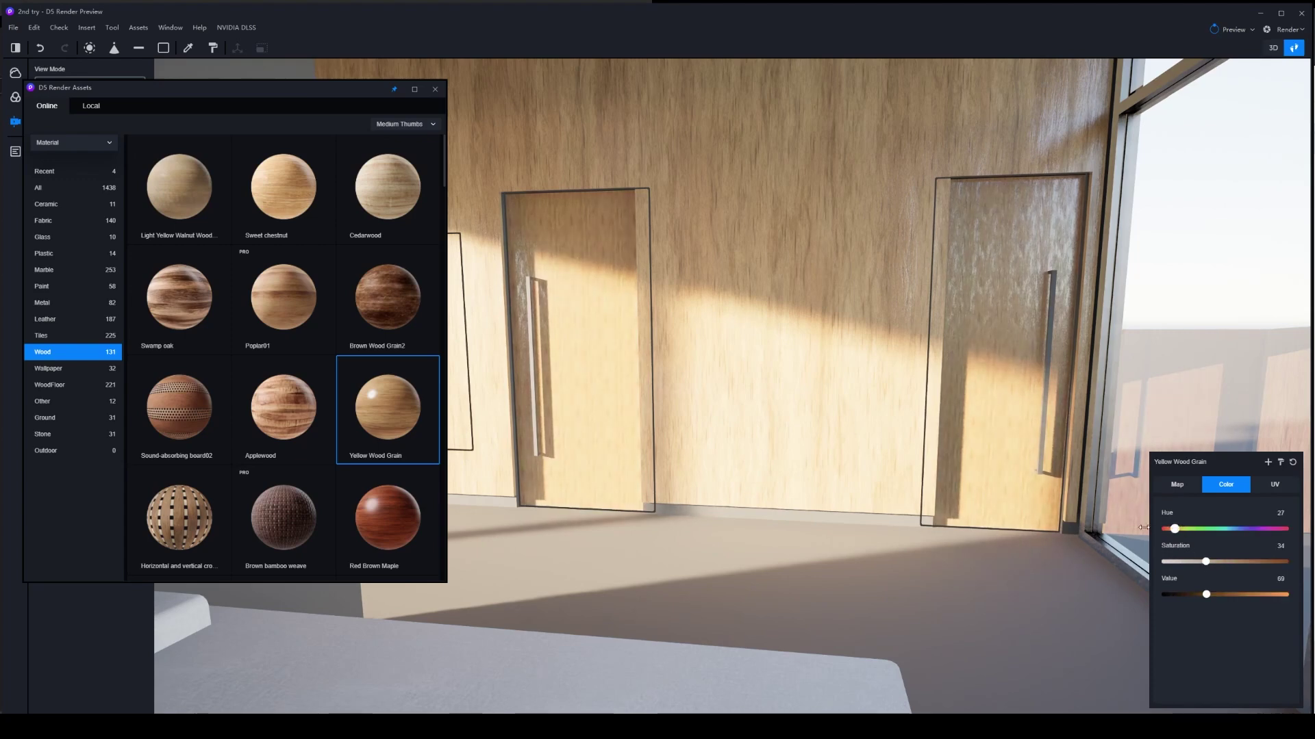
- Apply Yellow Wood Grain to the cabinet fronts and set its UV stretch to 0.05
right_drag(970, 574, 499, 496)
right_drag(1068, 438, 675, 286)
click(676, 286)
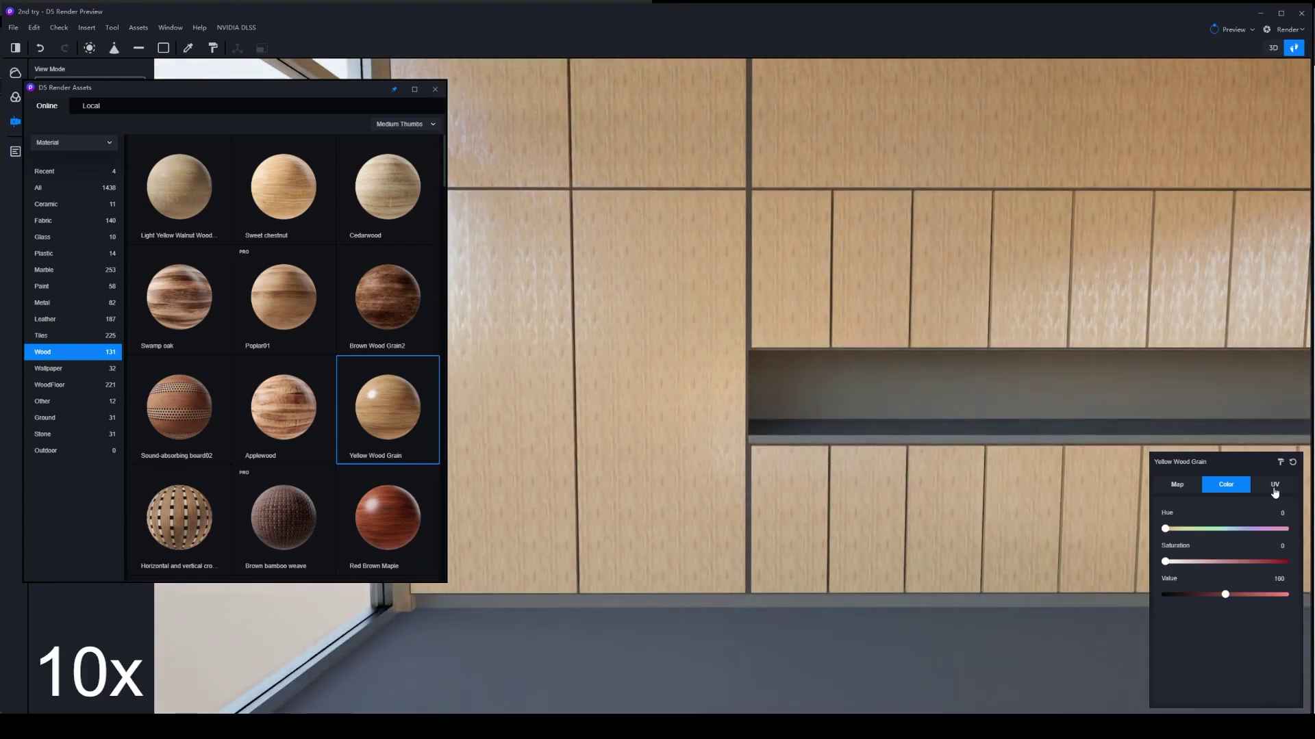
click(1273, 484)
click(1184, 523)
text(0.05)
- Apply the Cedarwood material to the interior ceiling and set its UV stretch to 0.05
right_drag(1020, 352, 998, 276)
click(387, 189)
click(913, 212)
click(1184, 523)
text(0.05)
- Browse the online marble, paint, wallpaper and plastic materials for a finish for the wall behind the bed
right_drag(972, 482, 1095, 603)
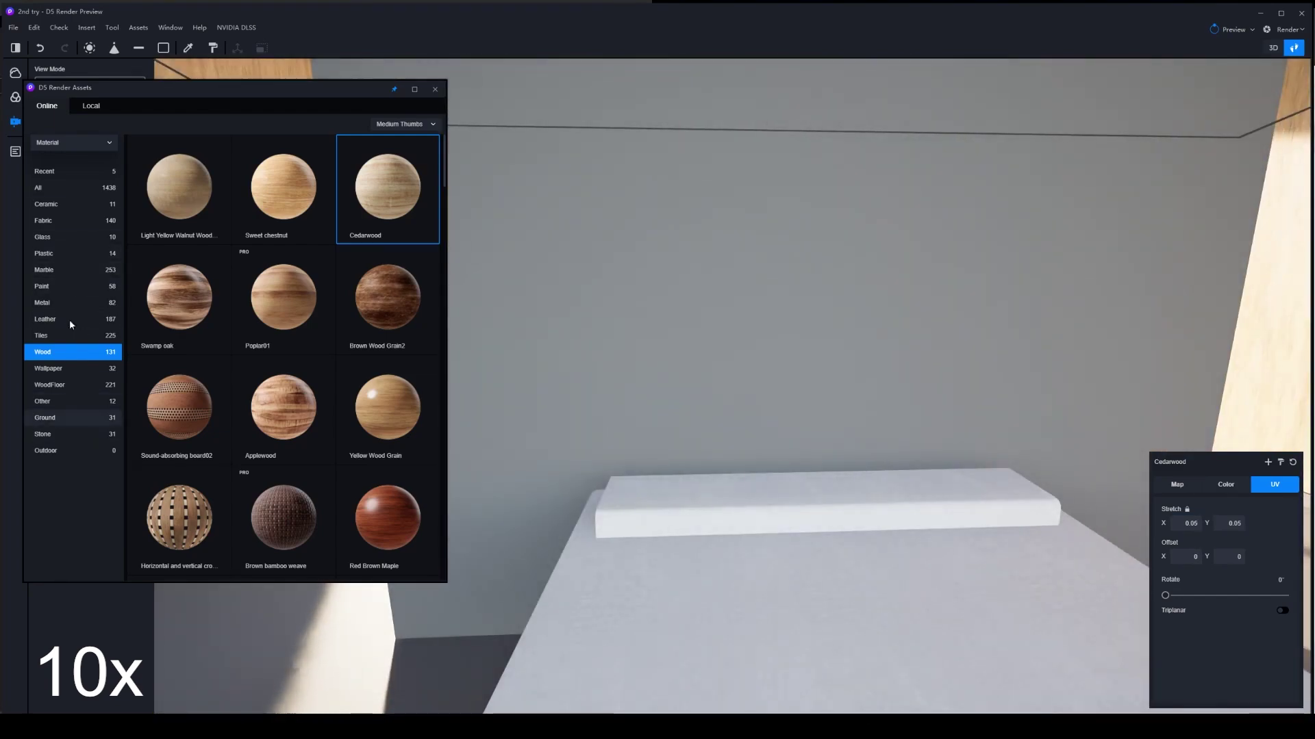
click(60, 271)
click(68, 288)
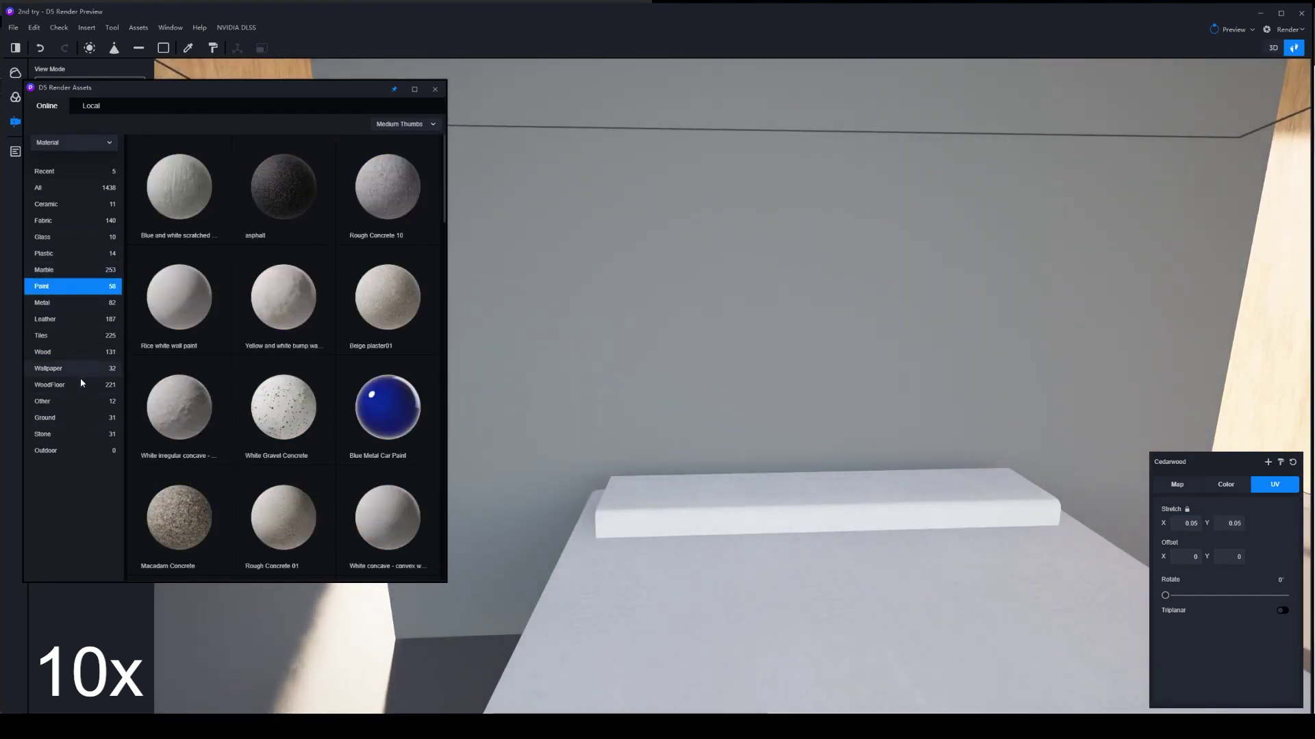
click(81, 370)
scroll(172, 375, down, 3)
click(65, 253)
click(65, 287)
scroll(300, 369, down, 2)
scroll(299, 370, up, 10)
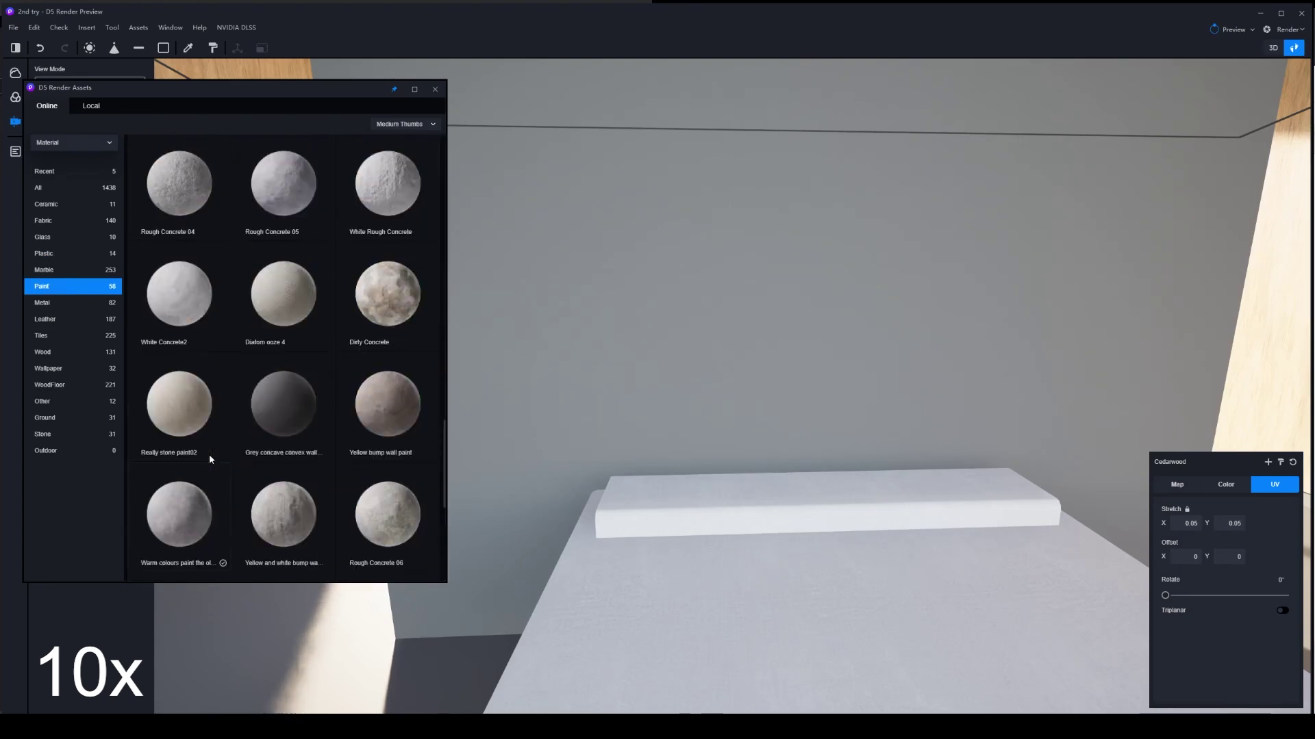
click(425, 125)
click(91, 105)
click(40, 109)
scroll(273, 342, down, 6)
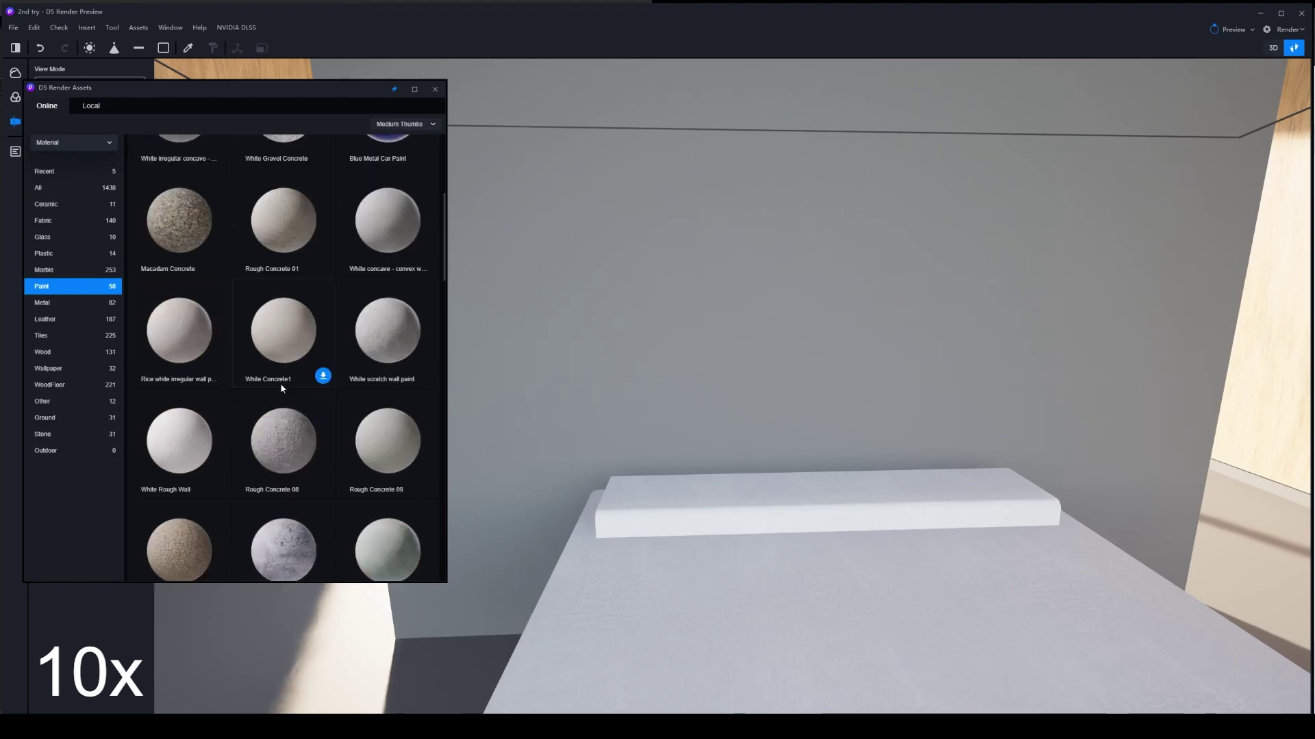
- Apply Fair Faced Concrete to the wall behind the bed with UV stretch 0.008 and X offset 0.02
click(180, 350)
click(687, 363)
text(0.005)
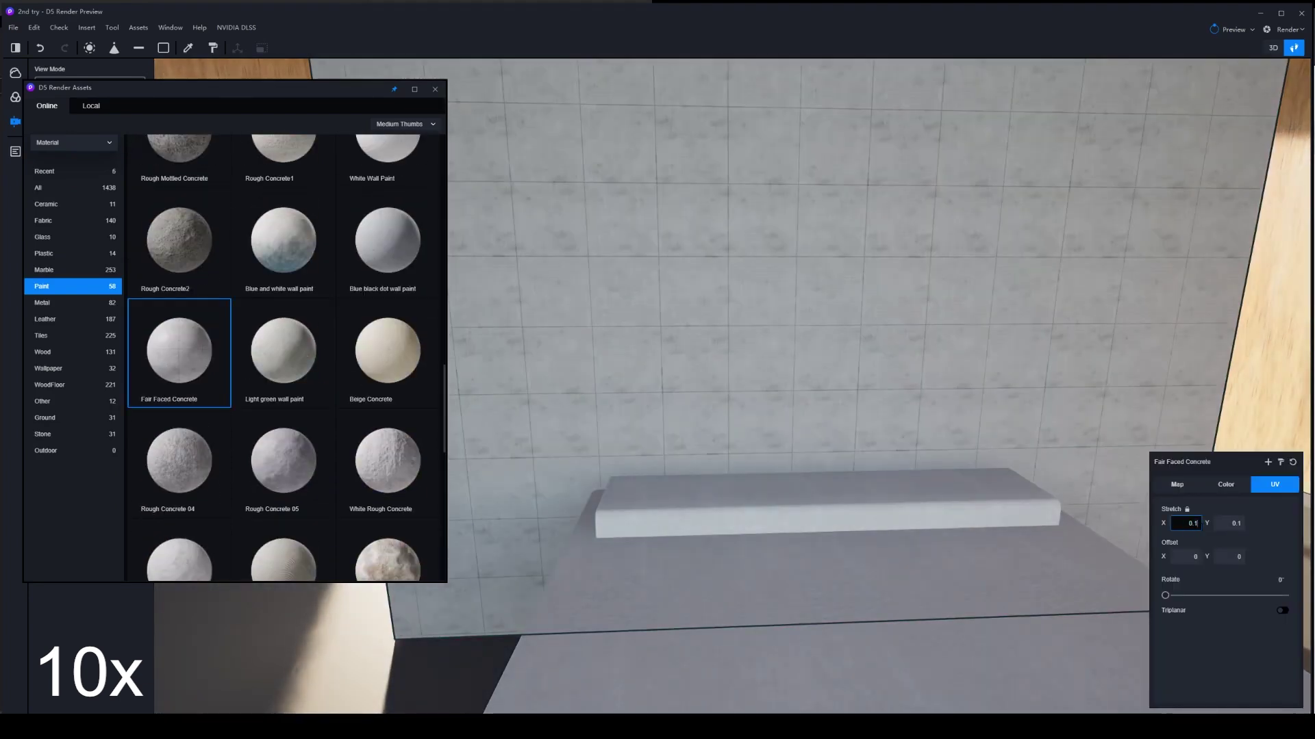
text(8)
key(Return)
mouse_move(810, 329)
right_down()
mouse_move(810, 146)
mouse_move(810, 329)
right_up()
drag(1185, 556, 1256, 557)
- Apply the online Brushed aluminum alloy02 metal to the interior door handles
mouse_move(834, 480)
right_down()
mouse_move(834, 330)
mouse_move(993, 480)
right_up()
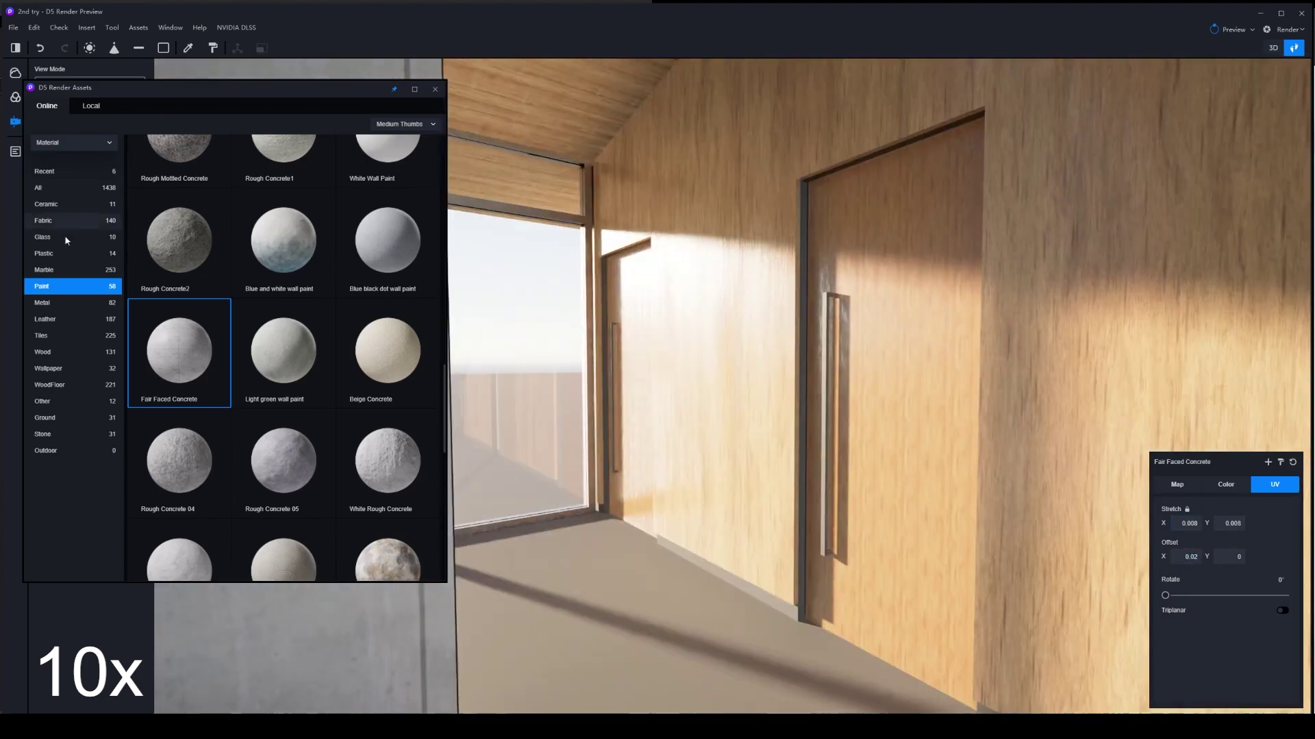
click(102, 206)
click(74, 302)
click(388, 297)
click(821, 430)
key(w)
right_drag(822, 430, 822, 575)
- Apply Blue-black metal to the skirting along the interior walls and the cabinet base
click(277, 437)
click(856, 572)
key(s)
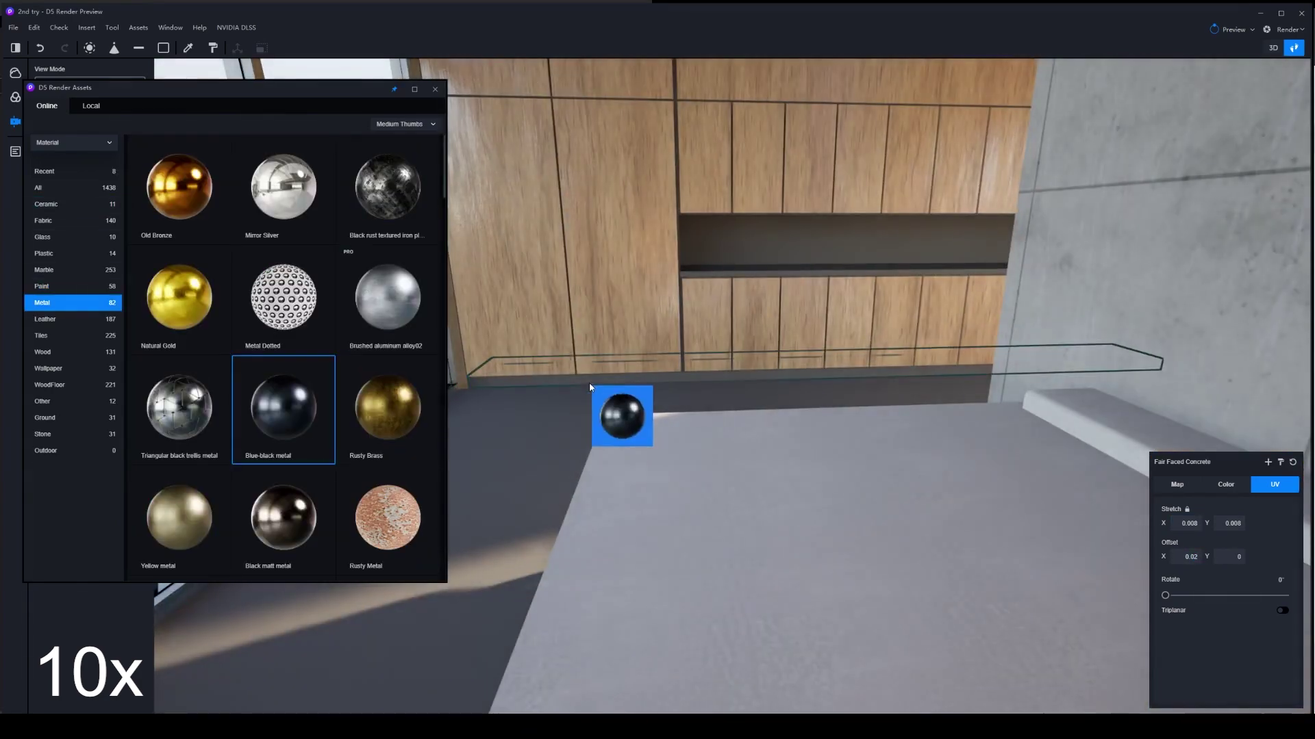
right_drag(590, 385, 843, 342)
- Apply the online White marble 05 material to the cabinet countertop and the niche above it
click(47, 270)
click(288, 405)
click(179, 297)
right_drag(657, 454, 812, 454)
click(856, 411)
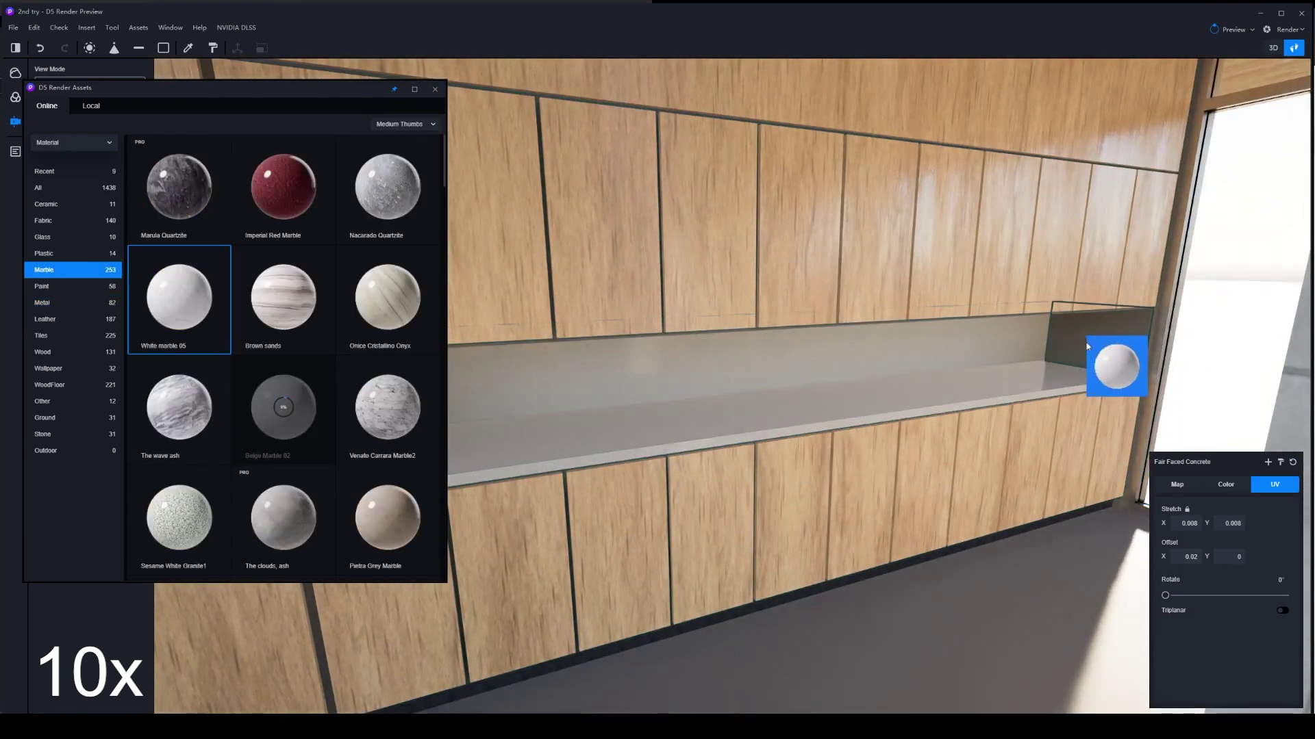
right_drag(1109, 367, 822, 367)
- Inspect the materials of interior surfaces with the material picker and clear the selection
click(187, 48)
click(880, 440)
right_drag(685, 391, 616, 445)
click(945, 391)
key(s)
key(Escape)
- Browse the leather, metal, paint, tile, ceramic and glass materials for a finish for the interior floor
click(68, 319)
click(68, 303)
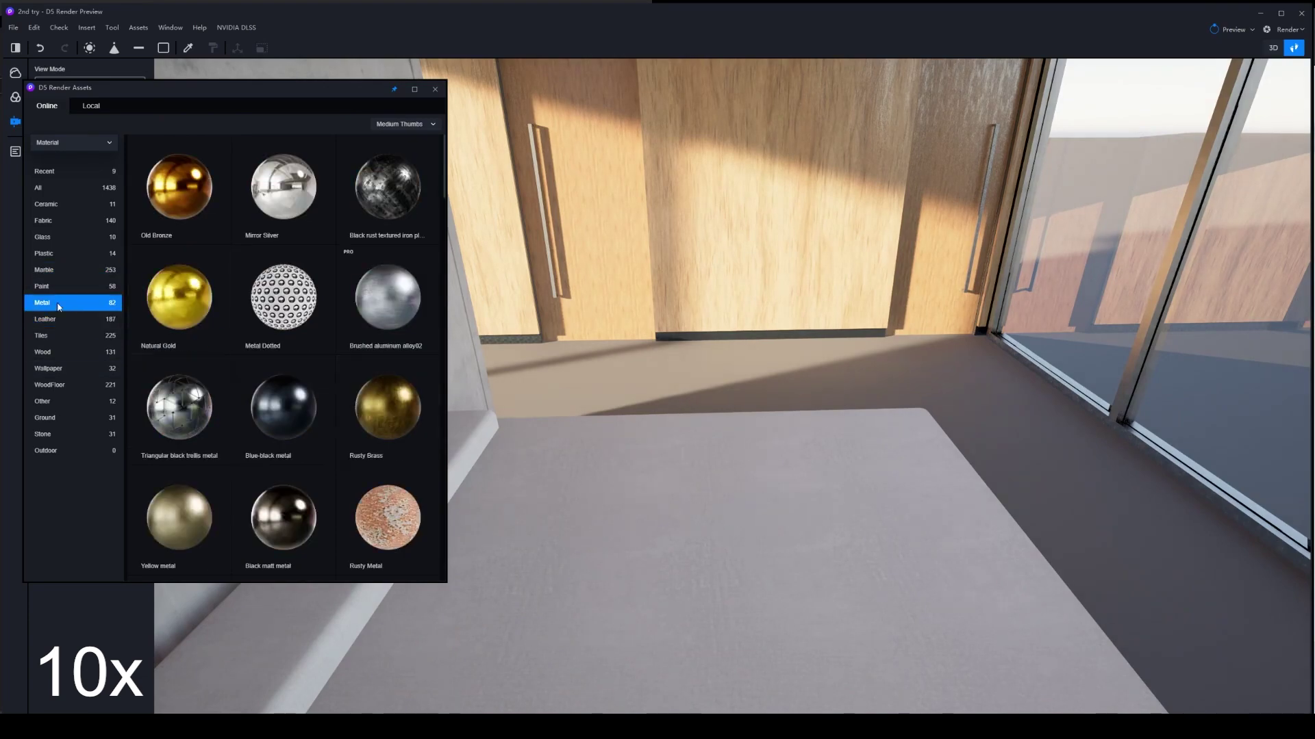
click(69, 286)
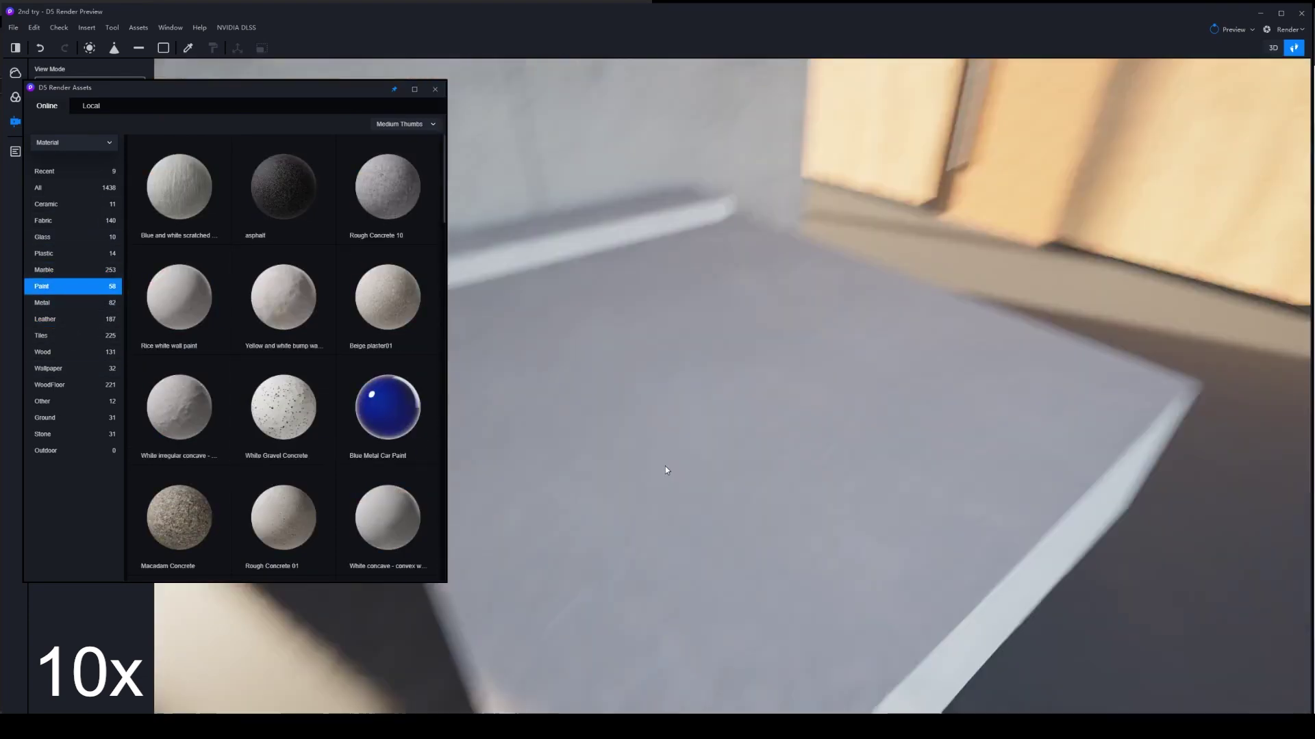
right_drag(665, 466, 716, 487)
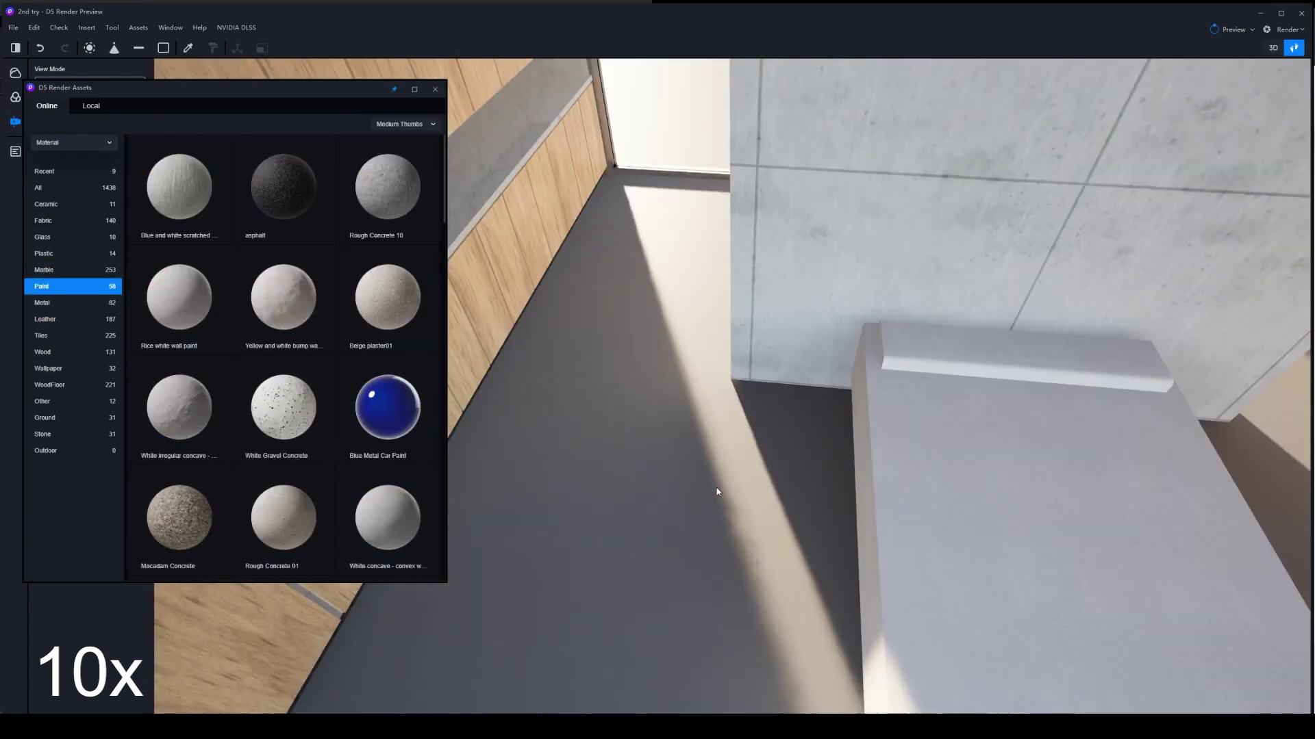
click(38, 332)
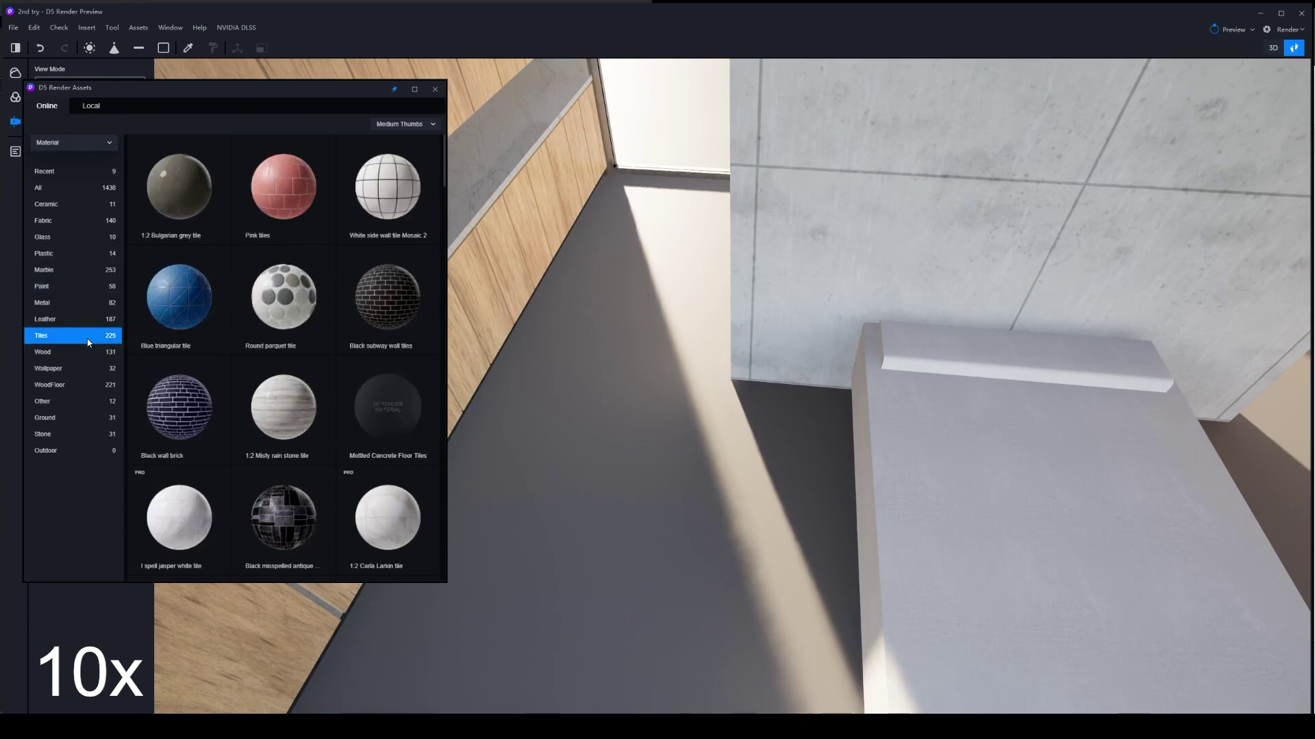
click(56, 209)
click(62, 239)
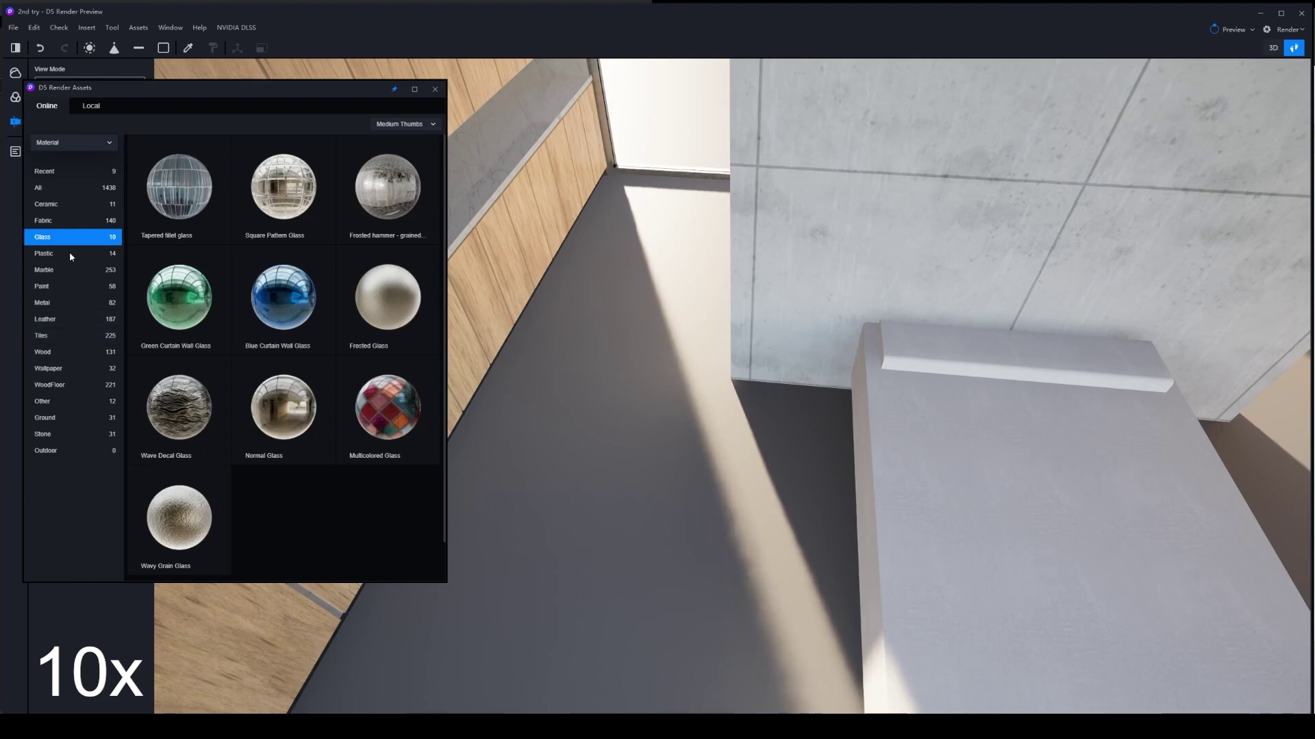
- Apply the online paint material "Warm colours paint the old walls" to the interior floor with UV stretch 0.05
click(48, 286)
scroll(356, 424, down, 8)
scroll(356, 430, down, 3)
click(179, 505)
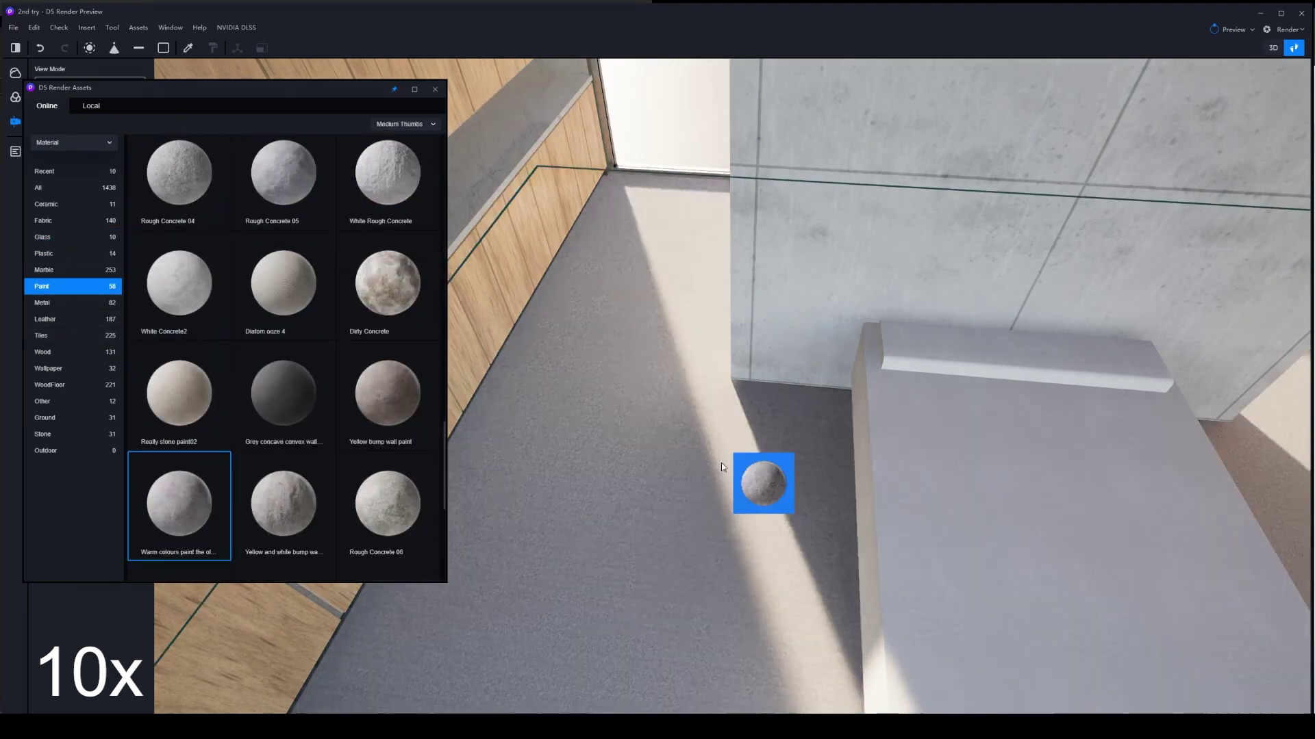
click(654, 578)
mouse_move(601, 457)
right_down()
mouse_move(754, 391)
mouse_move(726, 493)
right_up()
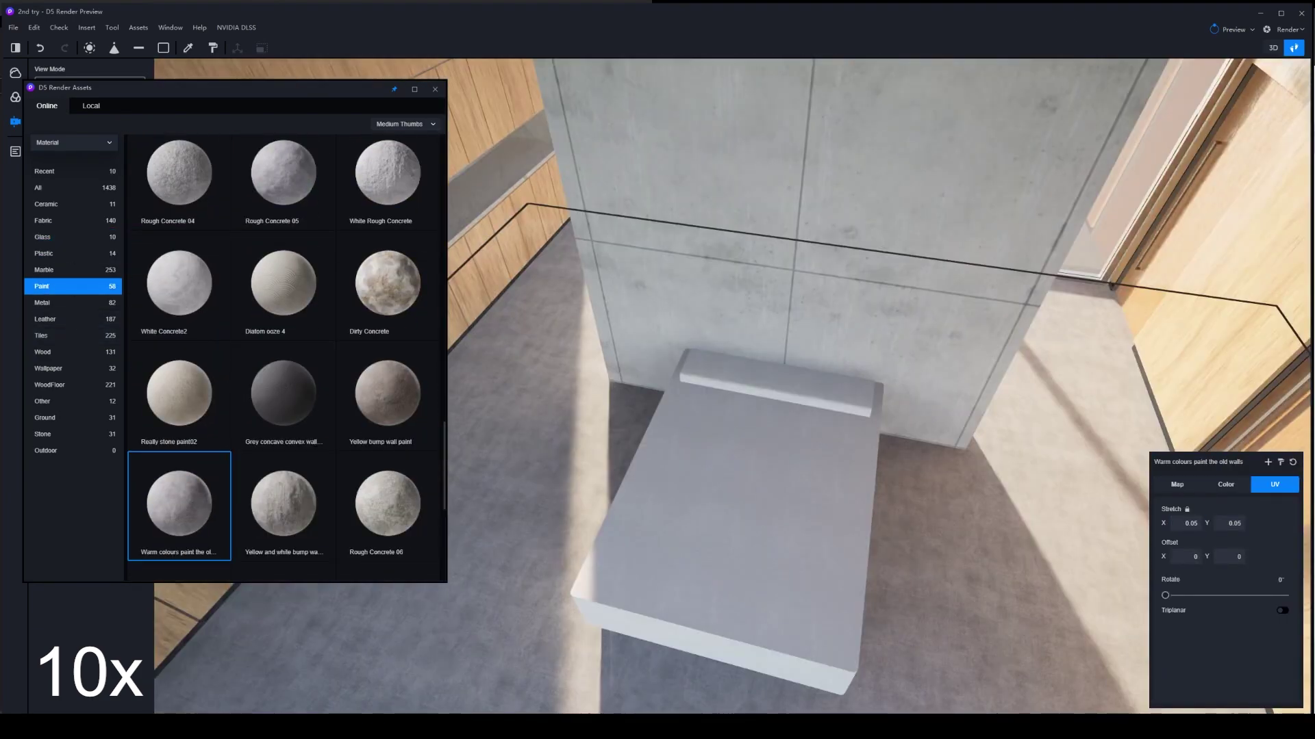
- Apply Blue-black metal to the roof edge with UV stretch 0.05 and close the asset library
key(s)
right_drag(725, 425, 726, 356)
click(72, 303)
click(284, 409)
click(627, 369)
click(1185, 523)
text(0.05s)
right_drag(743, 527, 742, 610)
click(435, 89)
- Enable the placement brush for the online conifer models Picea rubens and Cedrus deodara, viewing the ground outside the house
key(s)
right_drag(787, 452, 683, 387)
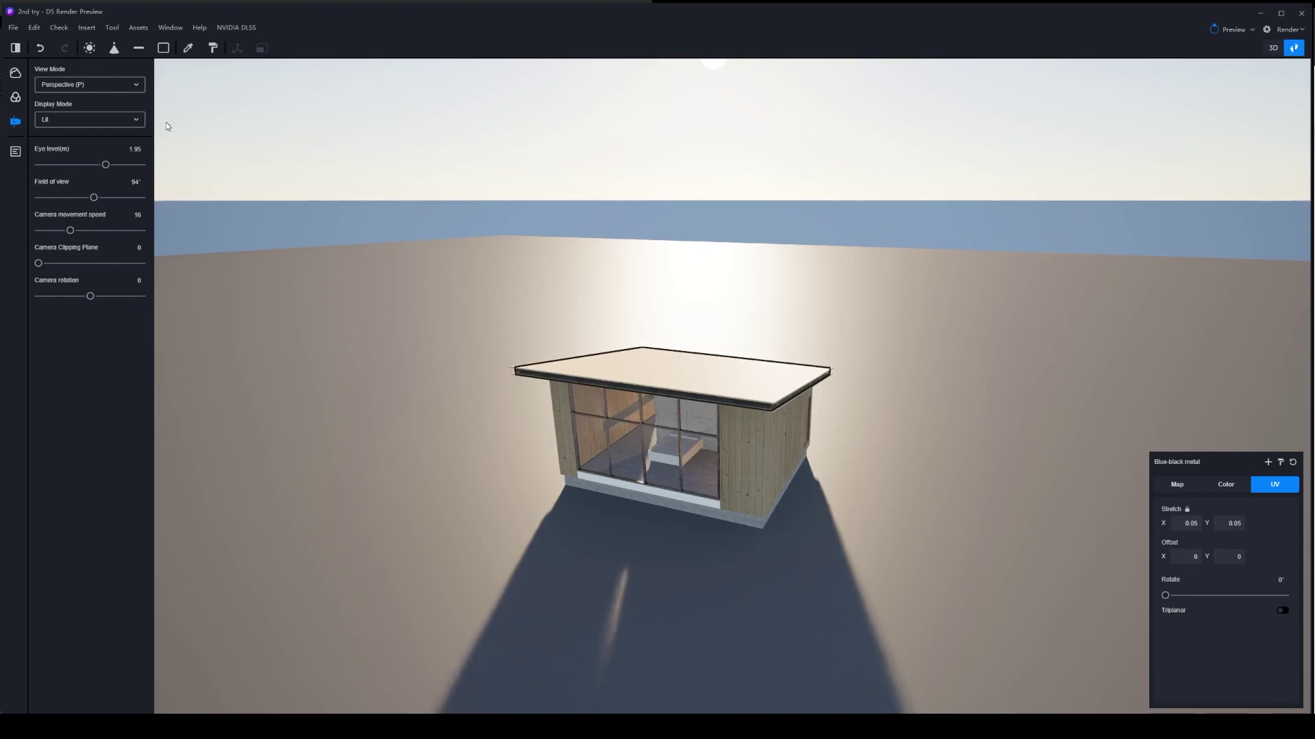
click(144, 30)
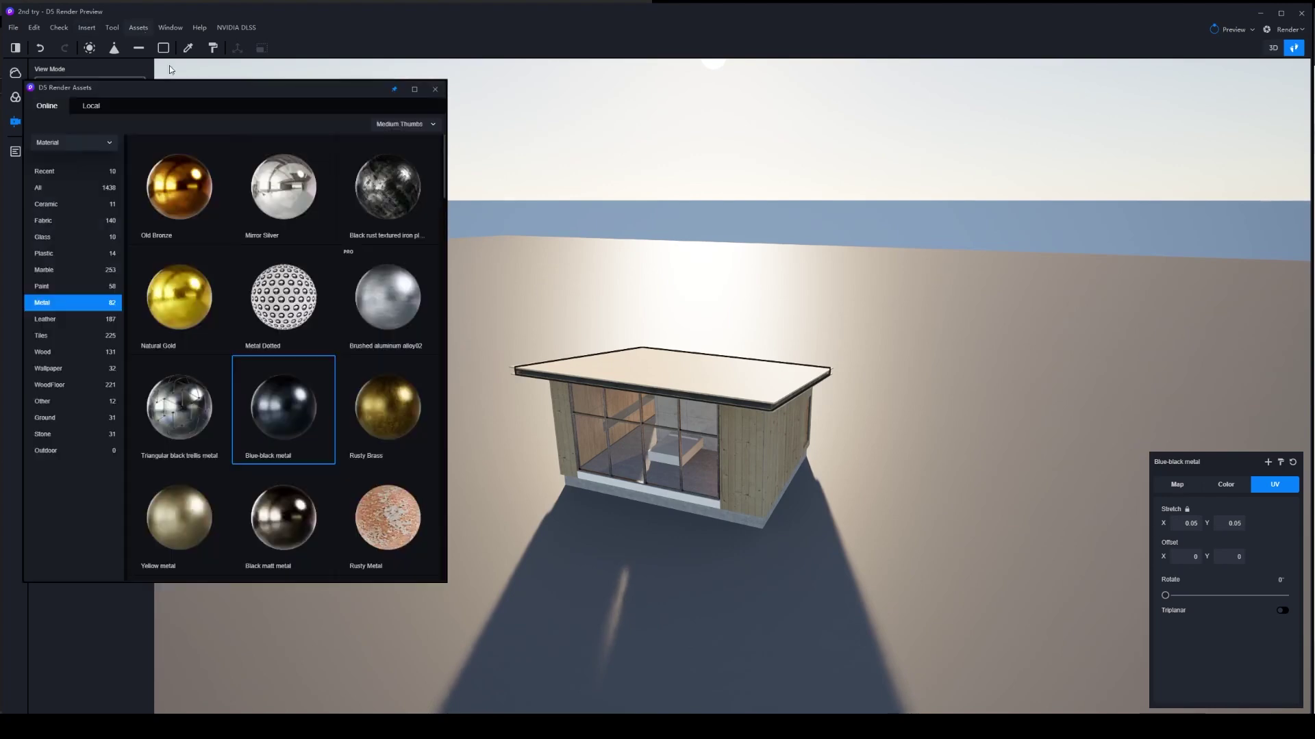
click(66, 140)
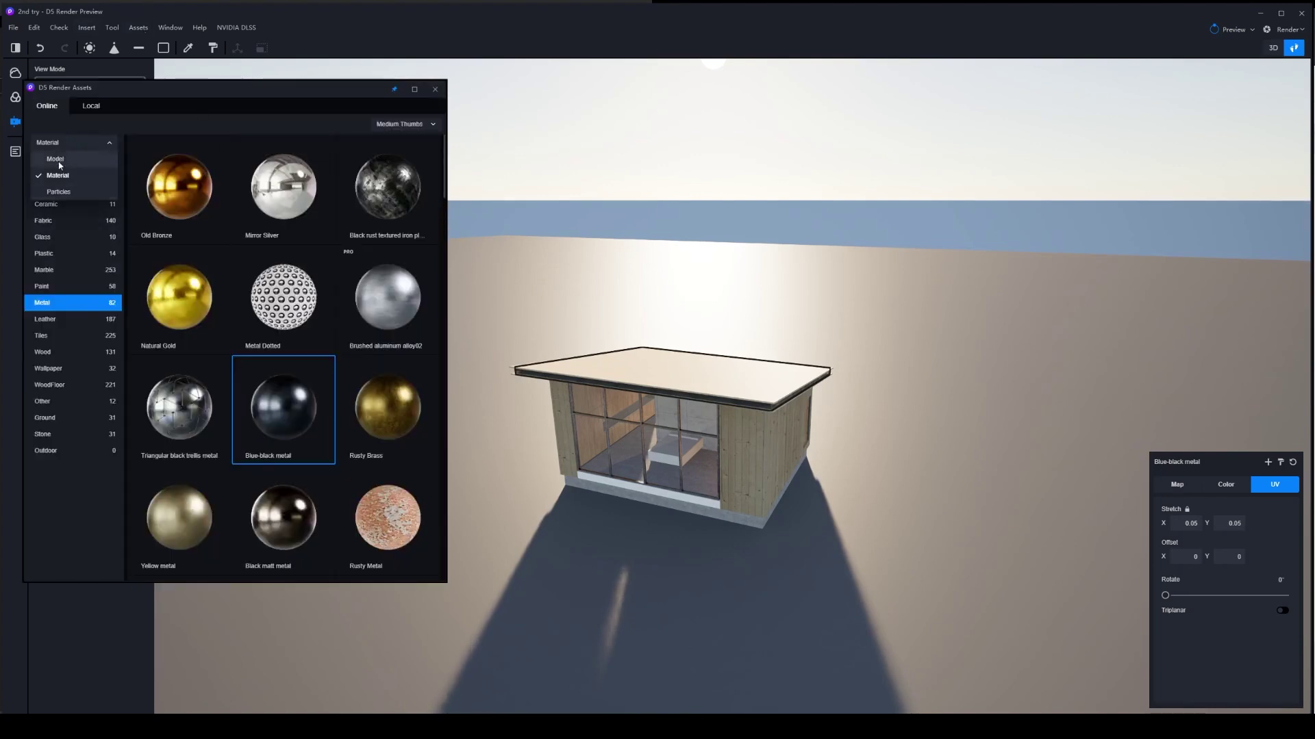
click(59, 161)
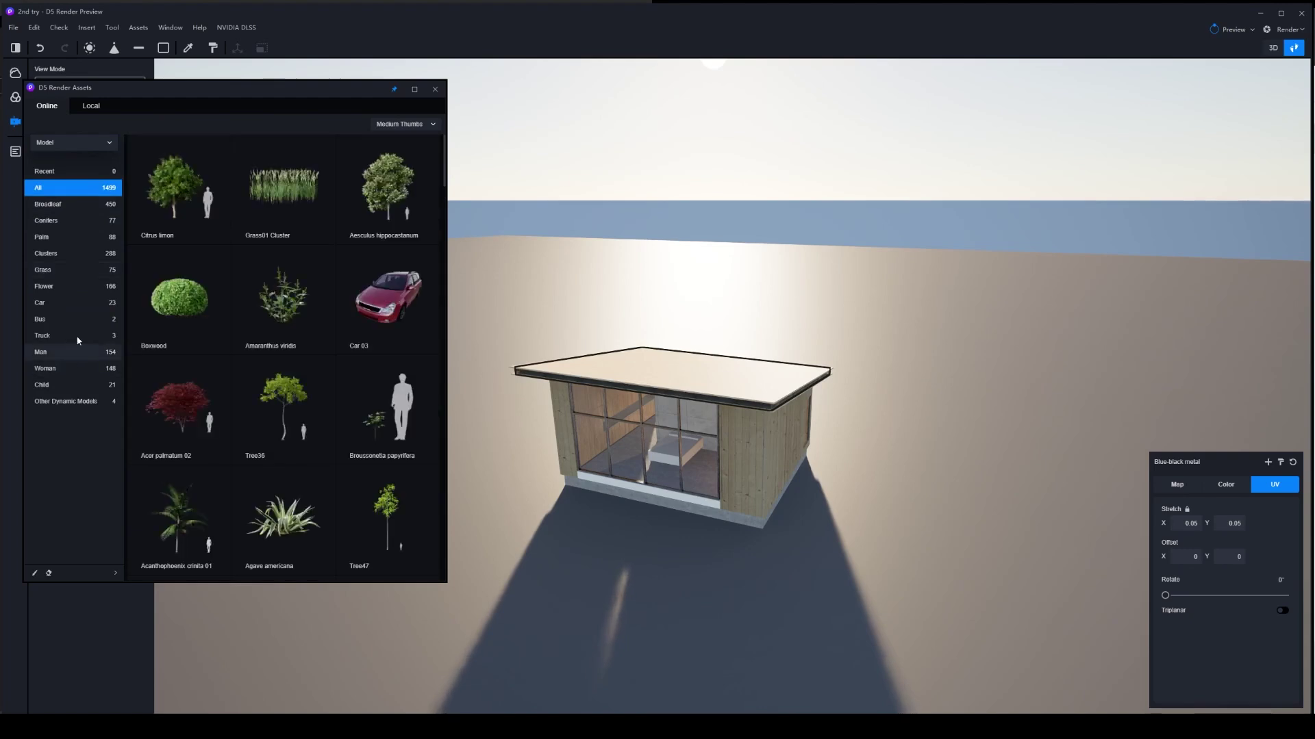
click(55, 221)
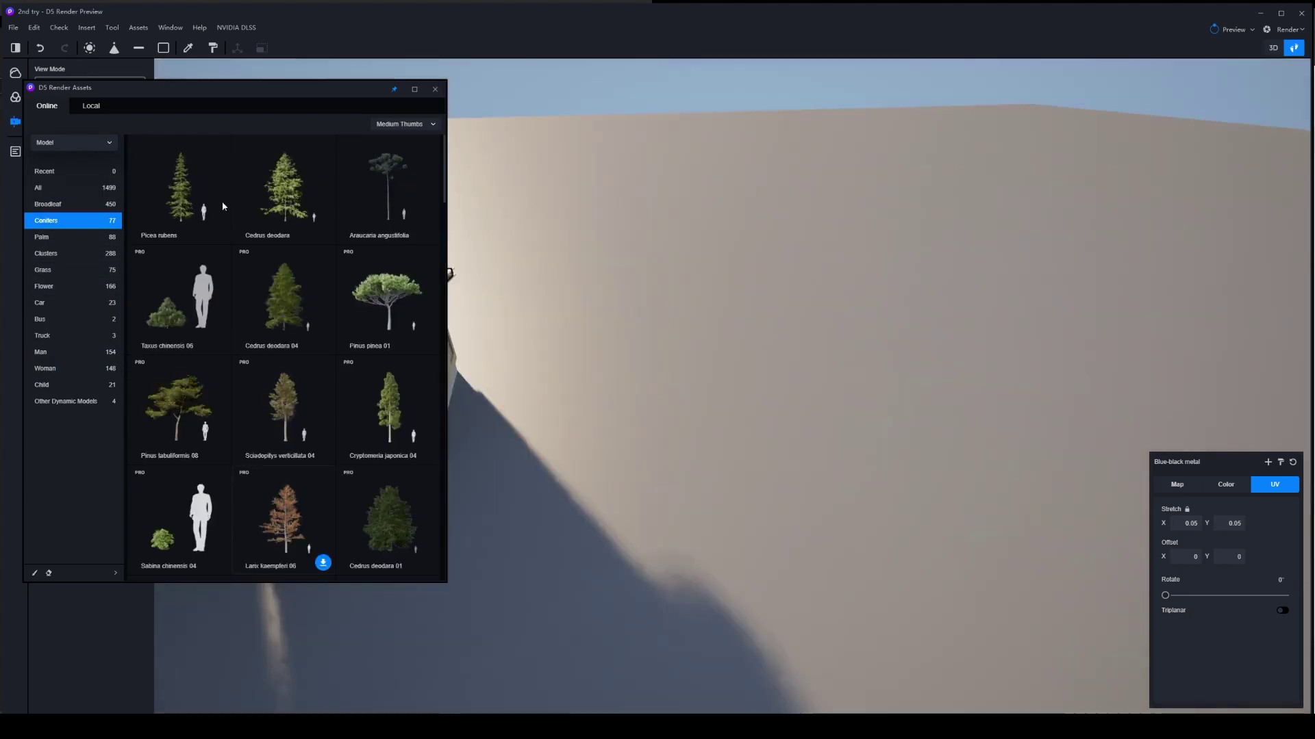
click(35, 575)
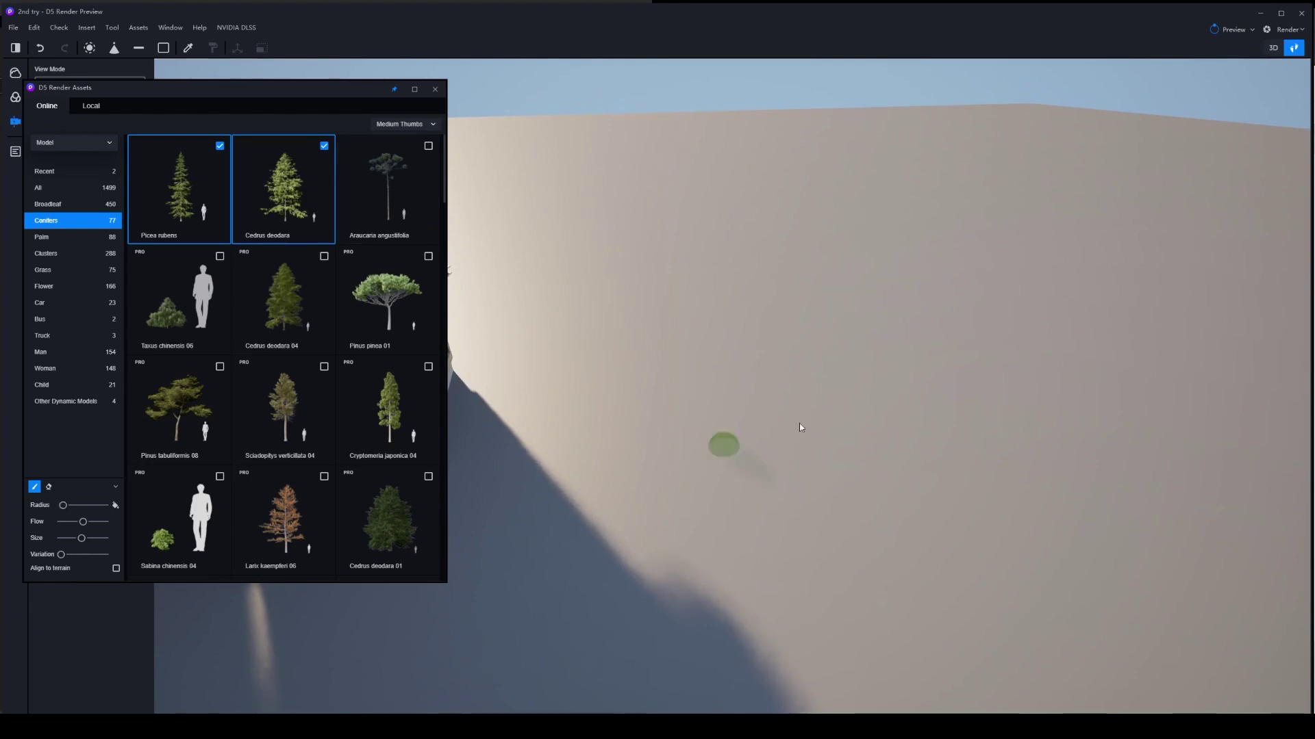
- Paint Picea rubens and Cedrus deodara trees onto the ground near the house, using a larger brush radius for the second stroke
mouse_move(845, 432)
mouse_down()
mouse_move(1071, 406)
mouse_move(1096, 521)
mouse_move(1030, 496)
mouse_up()
right_drag(1029, 496, 1244, 483)
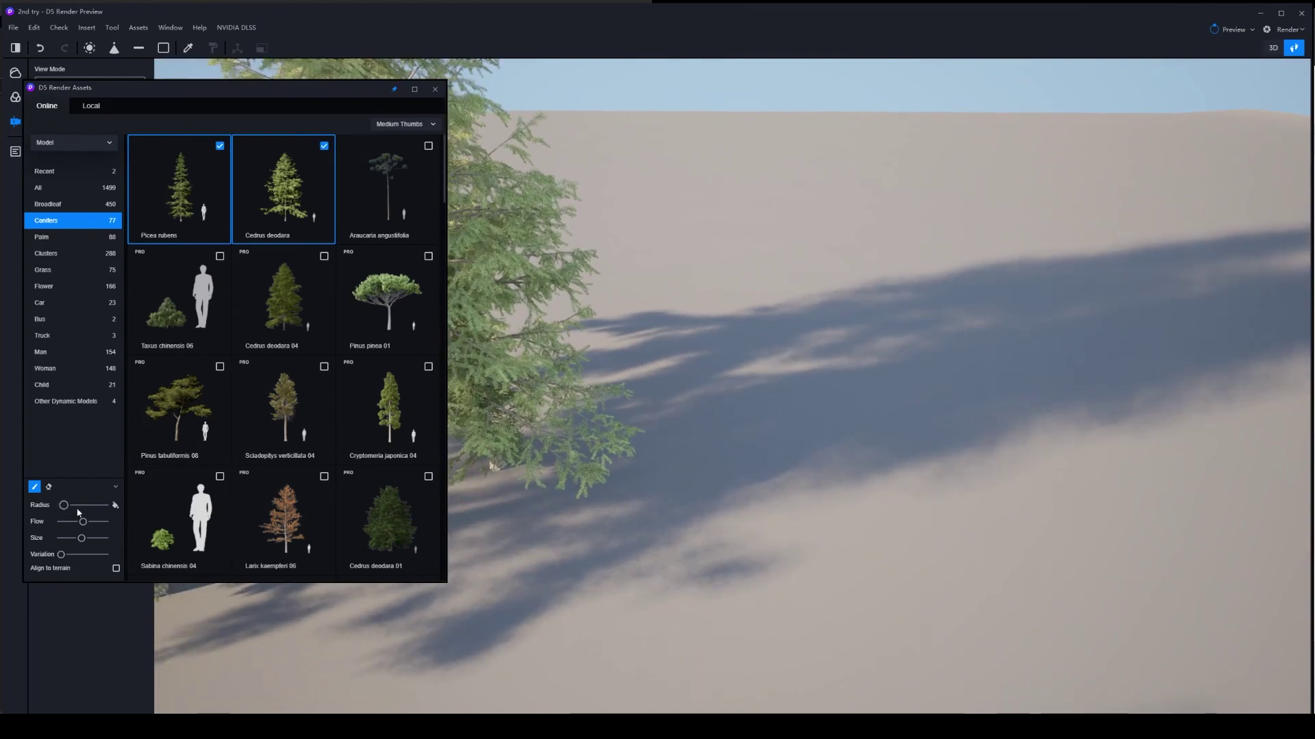
mouse_move(851, 251)
mouse_down()
mouse_move(1074, 285)
mouse_move(941, 292)
mouse_move(740, 269)
mouse_move(726, 294)
mouse_up()
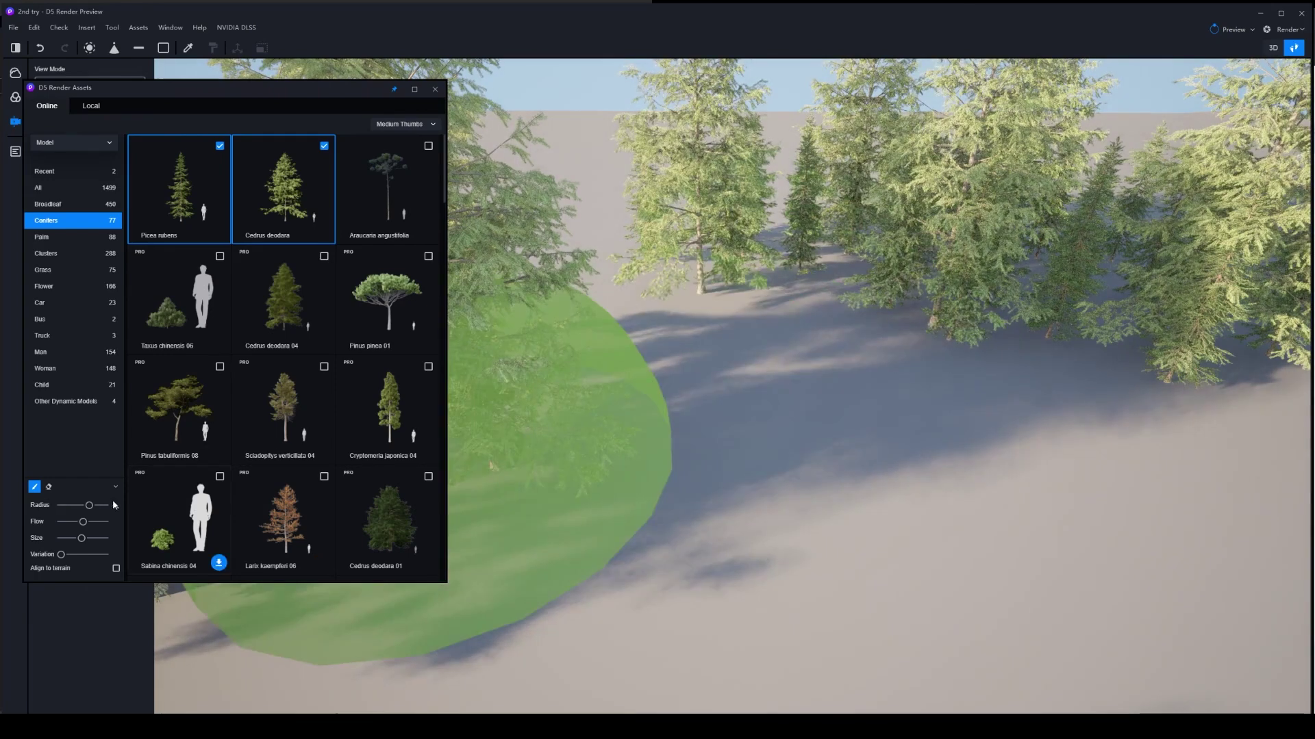
- Raise the brush flow, paint another dense group of conifers on the open ground and undo the last stroke
drag(83, 523, 114, 526)
right_drag(998, 491, 1150, 504)
mouse_move(986, 308)
mouse_down()
mouse_move(880, 317)
mouse_move(1008, 396)
mouse_up()
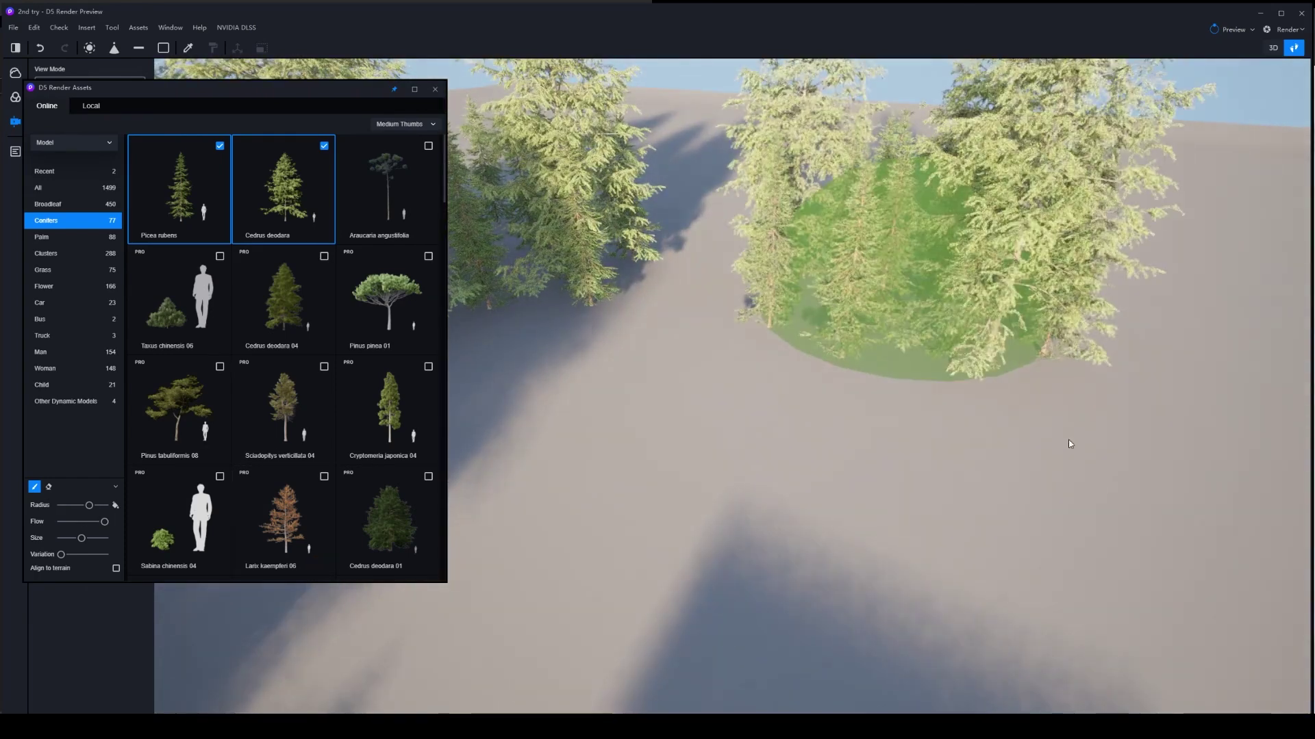
key(ctrl+z)
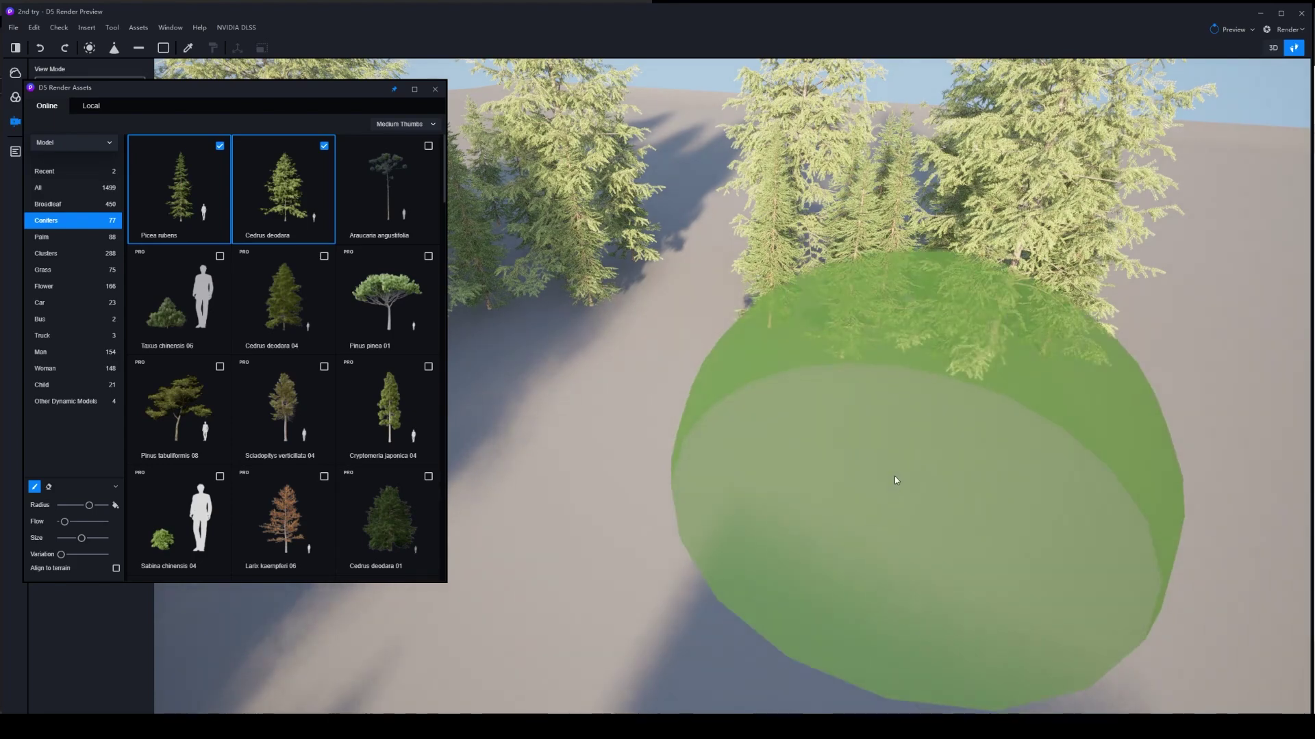
- Paint more Picea rubens and Cedrus deodara trees onto the open ground, using a minimum size for one stroke and an enlarged size for the last
drag(935, 481, 1218, 375)
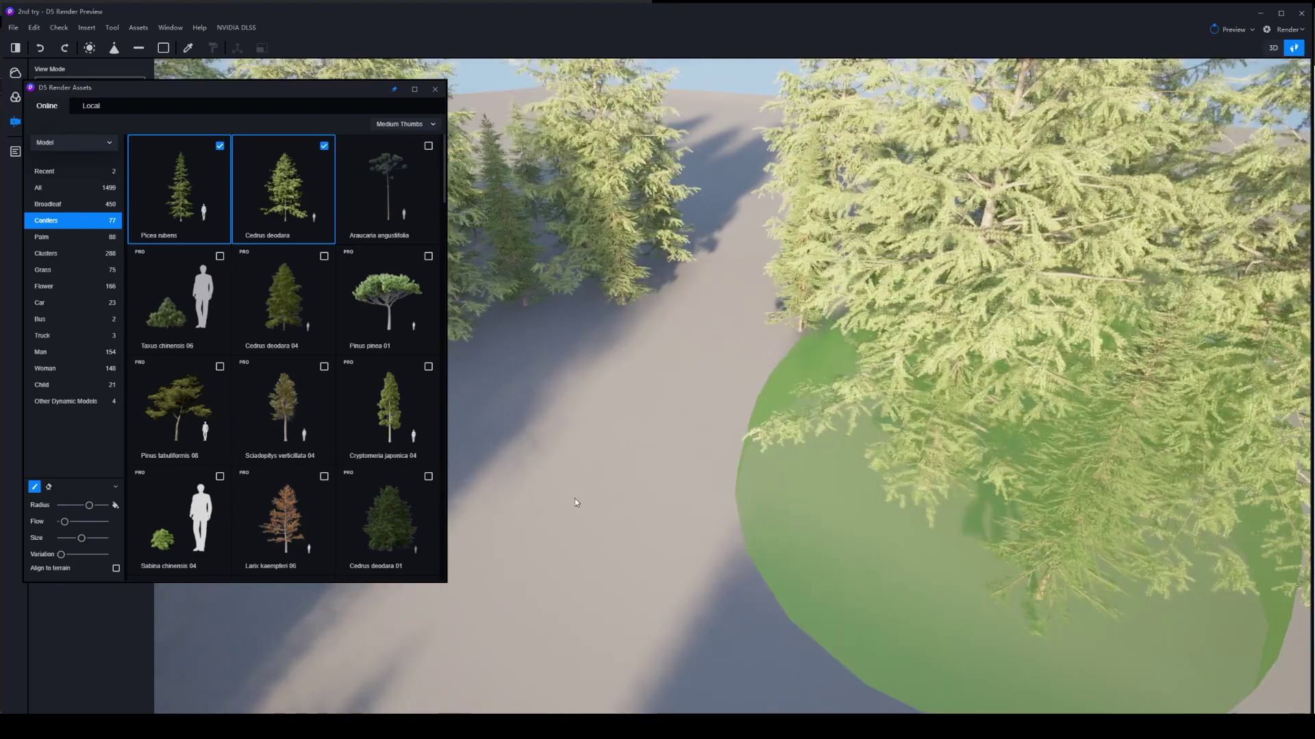
mouse_move(575, 502)
right_down()
mouse_move(548, 479)
mouse_move(946, 524)
right_up()
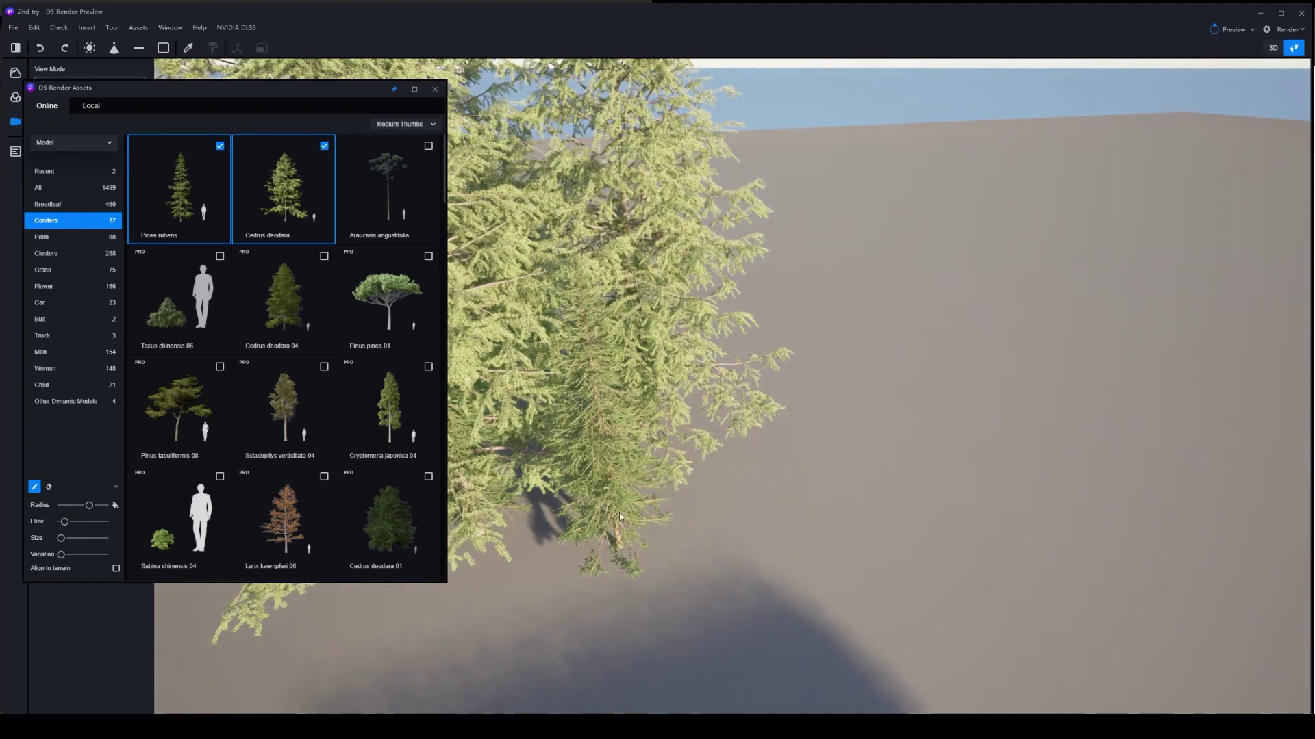
mouse_move(894, 426)
mouse_down()
mouse_move(977, 372)
mouse_move(1077, 218)
mouse_up()
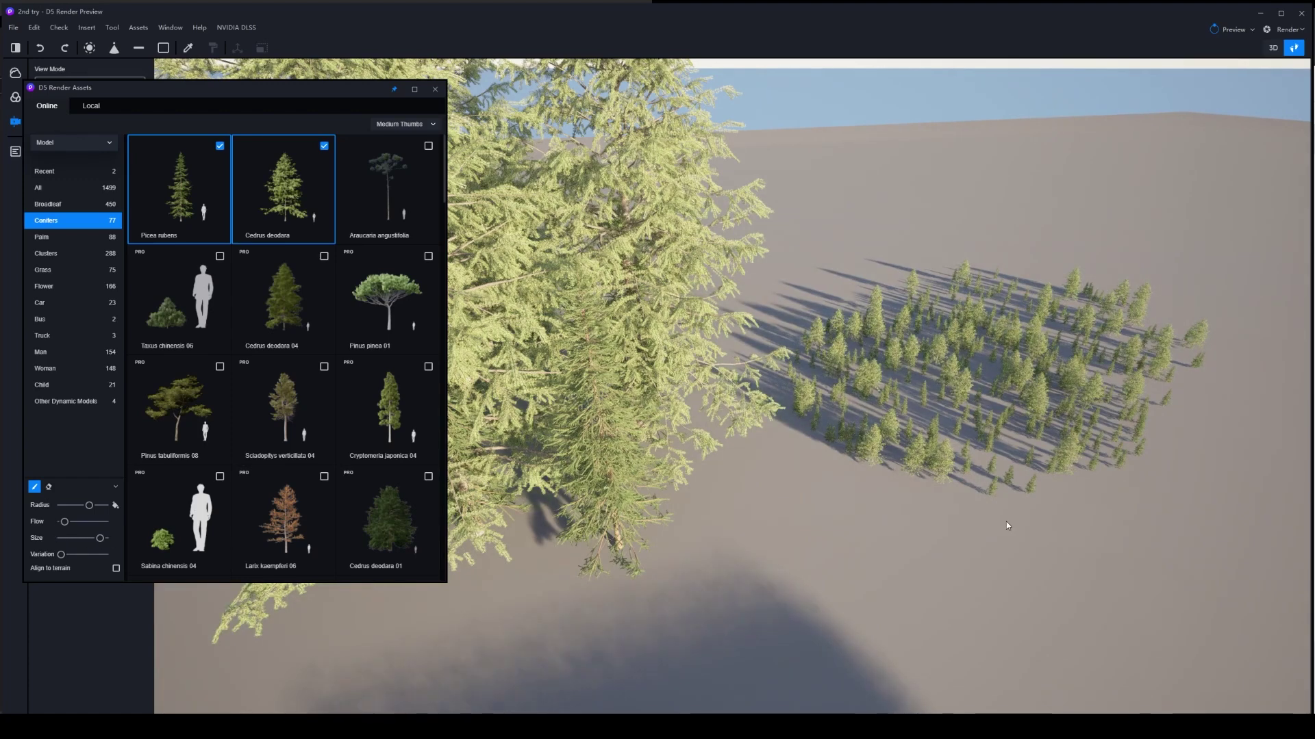
click(965, 500)
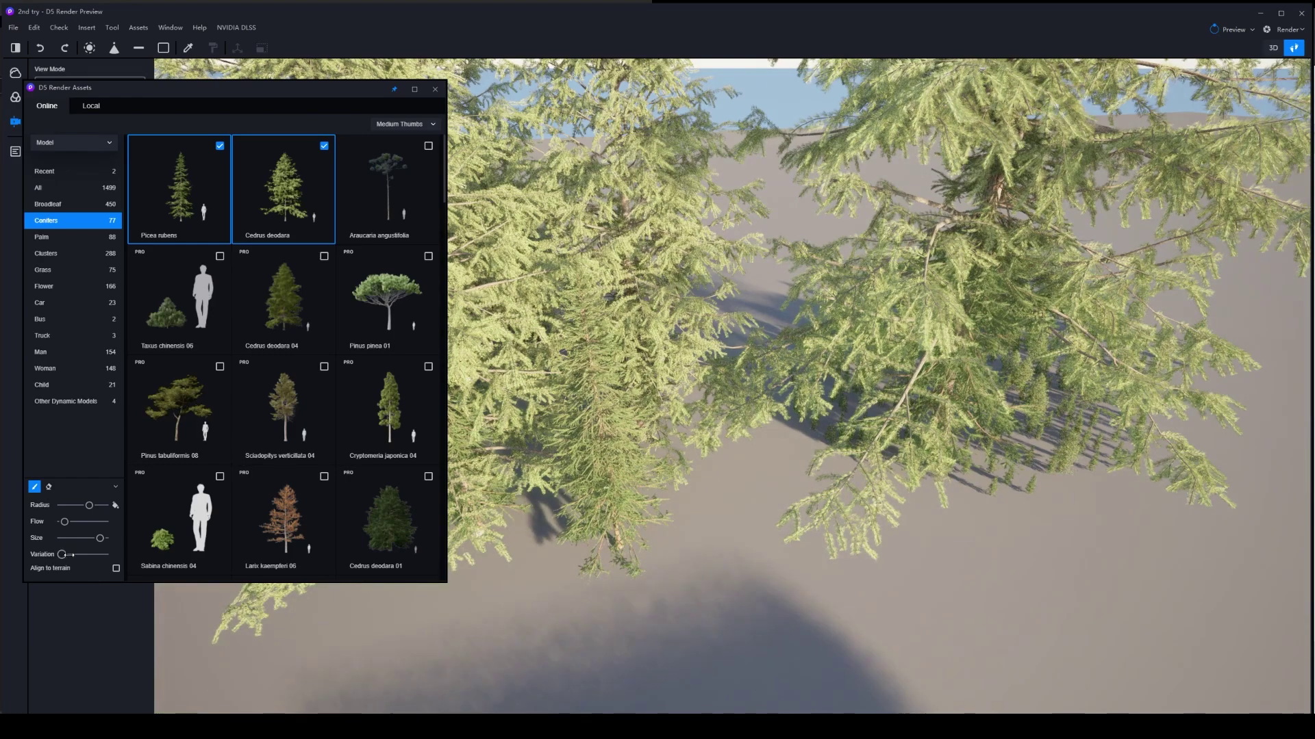
- Raise the brush's variation, paint conifers on the ground near the house and reset the variation to its minimum
right_drag(1123, 371, 1283, 378)
right_drag(968, 393, 1164, 363)
click(767, 298)
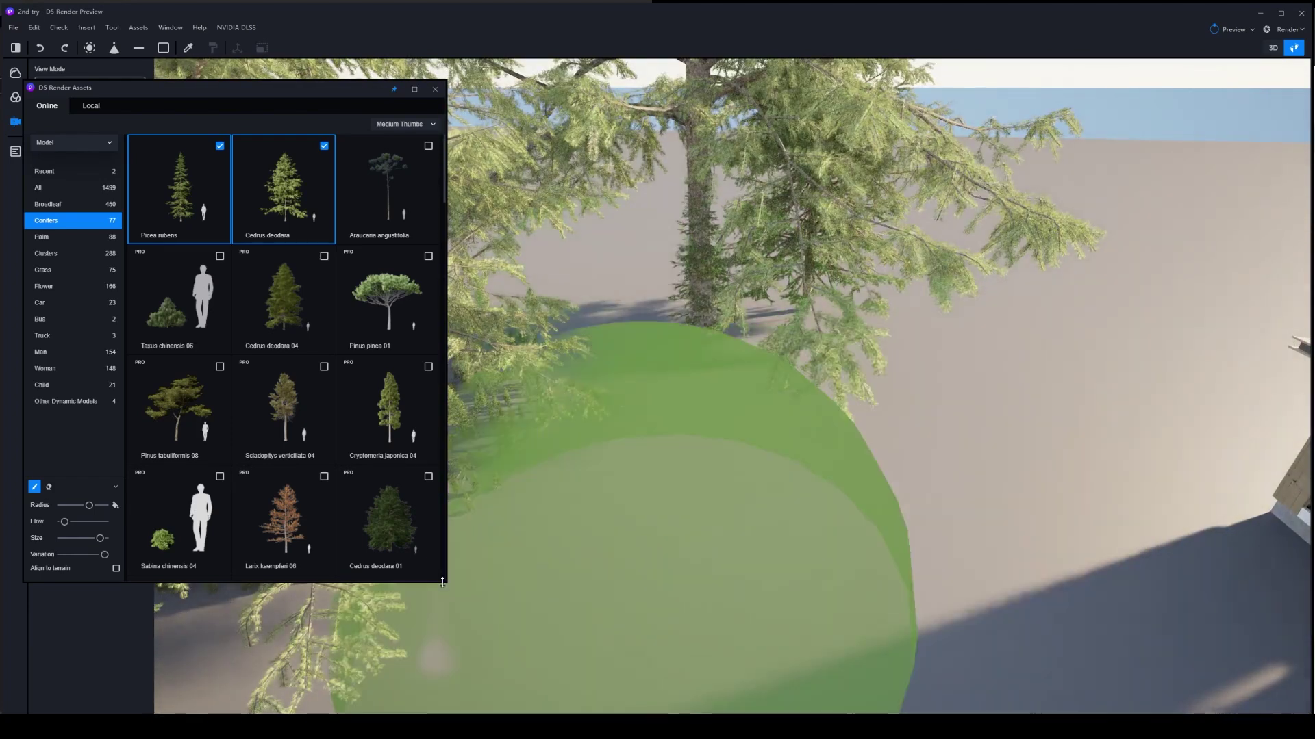
right_drag(741, 346, 691, 288)
drag(105, 554, 61, 554)
mouse_move(630, 560)
right_down()
mouse_move(860, 546)
mouse_move(616, 521)
right_up()
- Erase painted trees near the house with the eraser brush at a larger radius
click(48, 487)
drag(64, 506, 100, 506)
mouse_move(548, 404)
right_down()
mouse_move(654, 386)
mouse_move(776, 426)
mouse_move(713, 317)
mouse_move(622, 522)
mouse_move(670, 343)
mouse_move(616, 356)
right_up()
click(776, 426)
scroll(775, 426, down, 3)
- Re-enable the placement brush and paint more conifers around the house
click(34, 487)
drag(616, 356, 704, 464)
right_drag(704, 463, 746, 603)
- Apply a mossy ground material from the online Ground category to the terrain around the house
click(74, 143)
click(48, 176)
click(45, 418)
click(284, 517)
click(695, 566)
- Paint Grass01 Cluster over the ground around the house with the placement brush
click(73, 142)
click(48, 159)
click(42, 269)
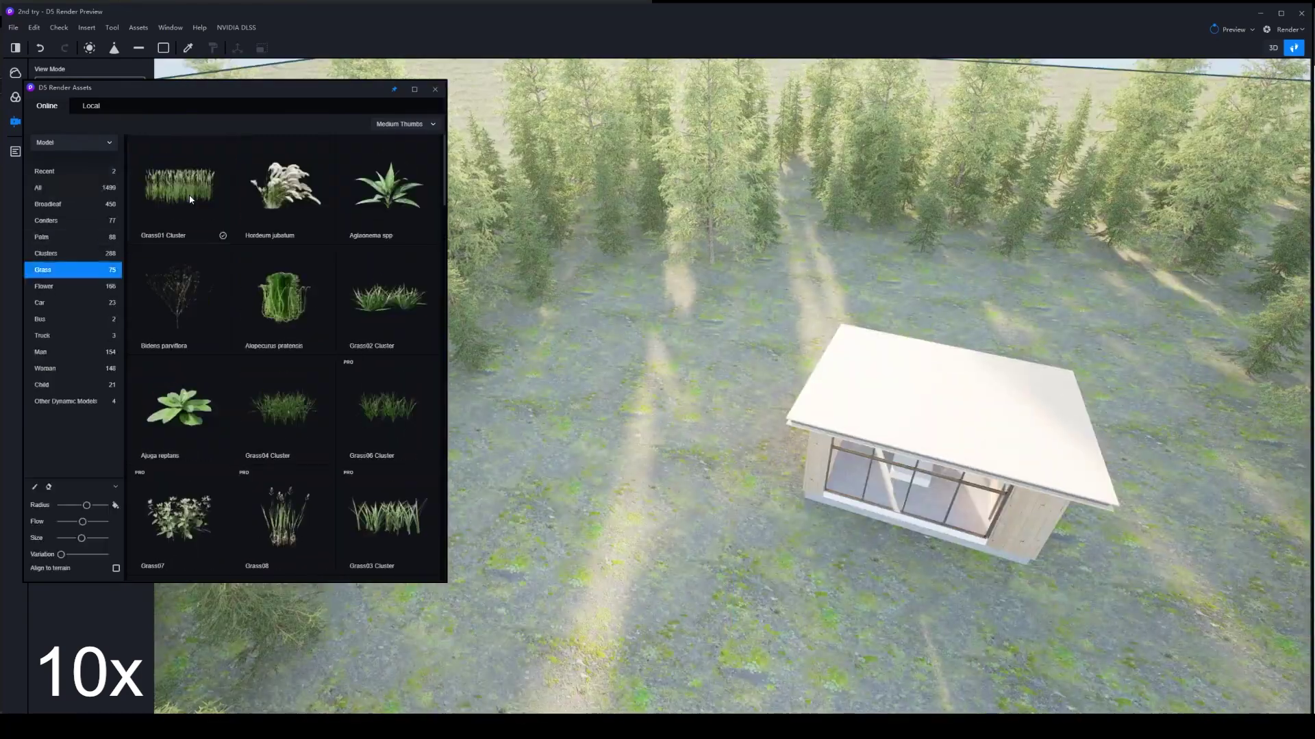
click(191, 199)
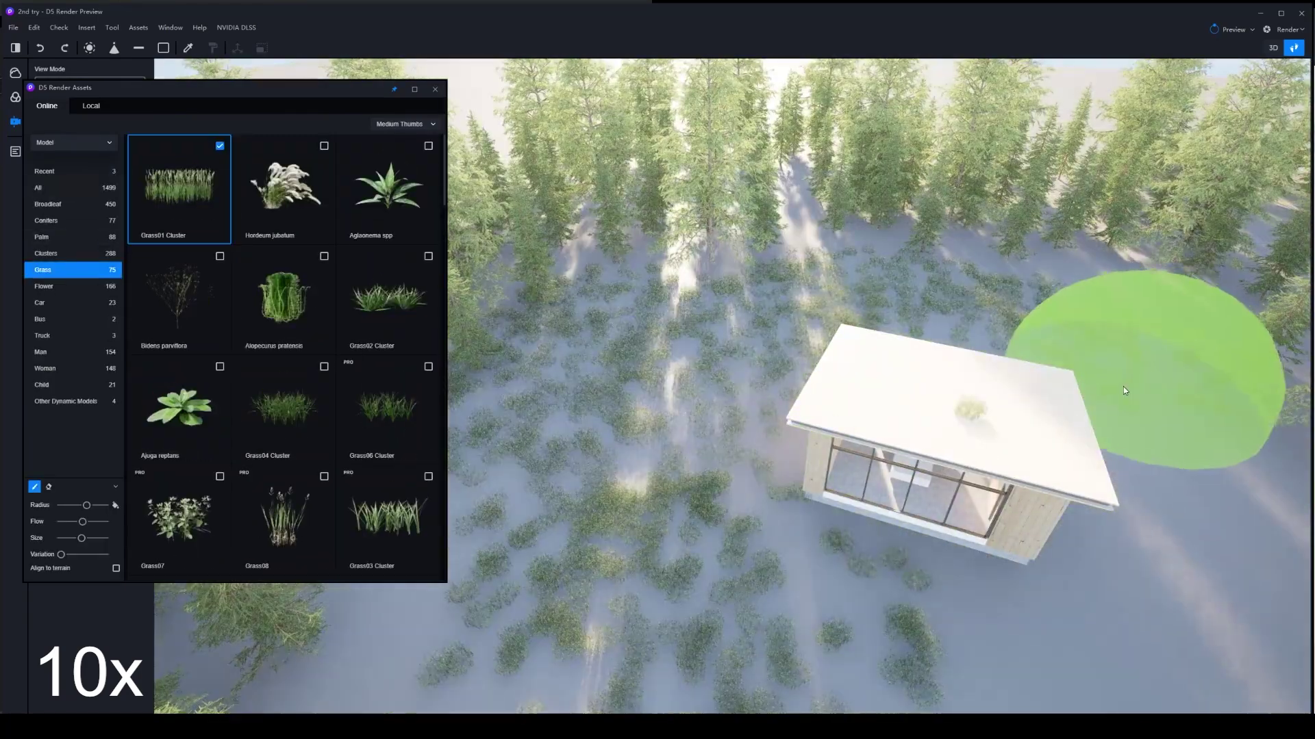
right_drag(970, 405, 941, 478)
mouse_move(760, 613)
right_down()
mouse_move(479, 356)
mouse_move(197, 517)
right_up()
drag(840, 517, 308, 644)
- Paint Allium cepa and Iris tectorum 03 flowers over the grass, reducing the brush radius and flow
click(64, 291)
click(283, 299)
click(35, 487)
click(388, 299)
drag(95, 522, 70, 505)
mouse_move(716, 507)
mouse_down()
mouse_move(1093, 621)
mouse_move(520, 616)
mouse_up()
drag(85, 522, 72, 522)
drag(767, 493, 562, 383)
- Refine the flower patches in the meadow by painting, erasing and repainting with Allium cepa and Iris tectorum 03
click(324, 256)
click(428, 256)
drag(883, 644, 663, 590)
click(48, 487)
click(387, 299)
drag(890, 582, 637, 390)
click(34, 486)
click(324, 257)
drag(1096, 561, 581, 574)
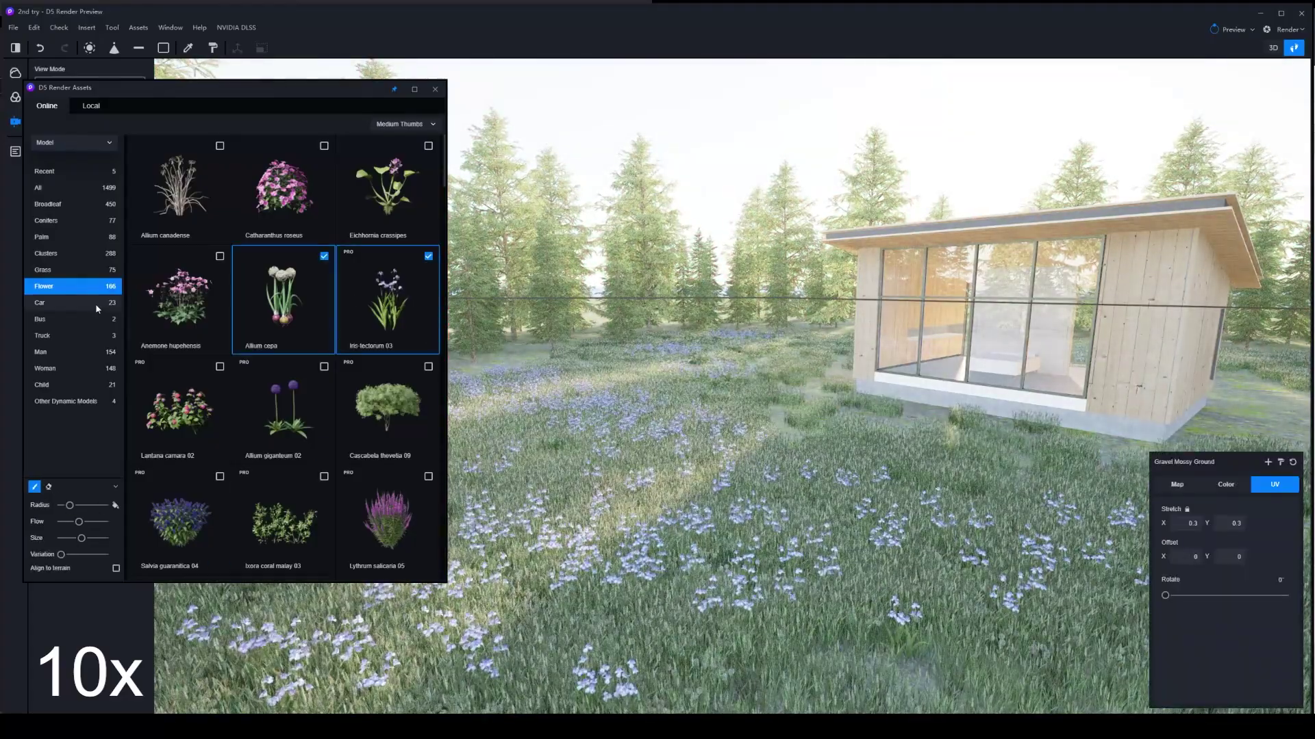
- Choose grass clusters for the placement brush again, ending with Grass01 Cluster, and view the meadow in front of the house
click(43, 269)
click(387, 301)
scroll(880, 634, up, 3)
mouse_move(879, 635)
right_down()
mouse_move(601, 256)
mouse_move(822, 495)
mouse_move(709, 495)
right_up()
key(w)
click(180, 189)
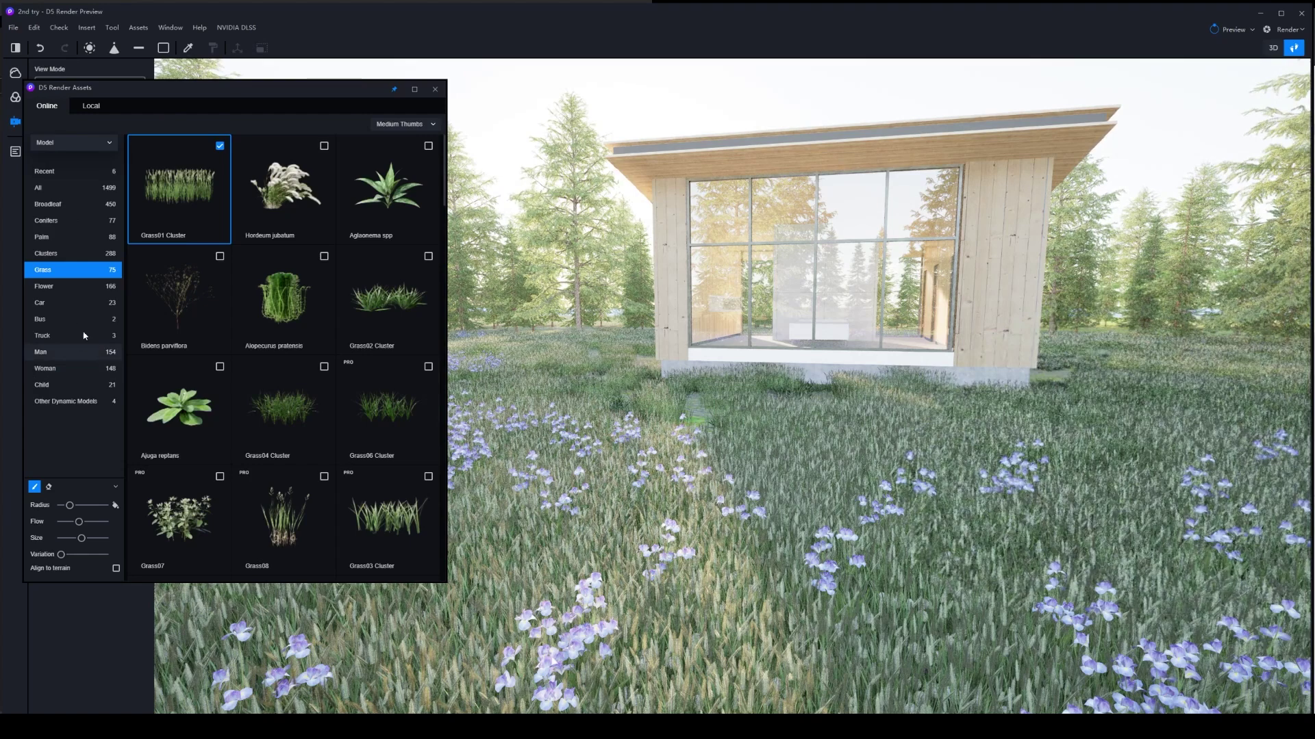
- Place New Energy Car 01 and the Nathan Walking figure in the meadow near the house
click(55, 303)
right_drag(832, 467, 663, 476)
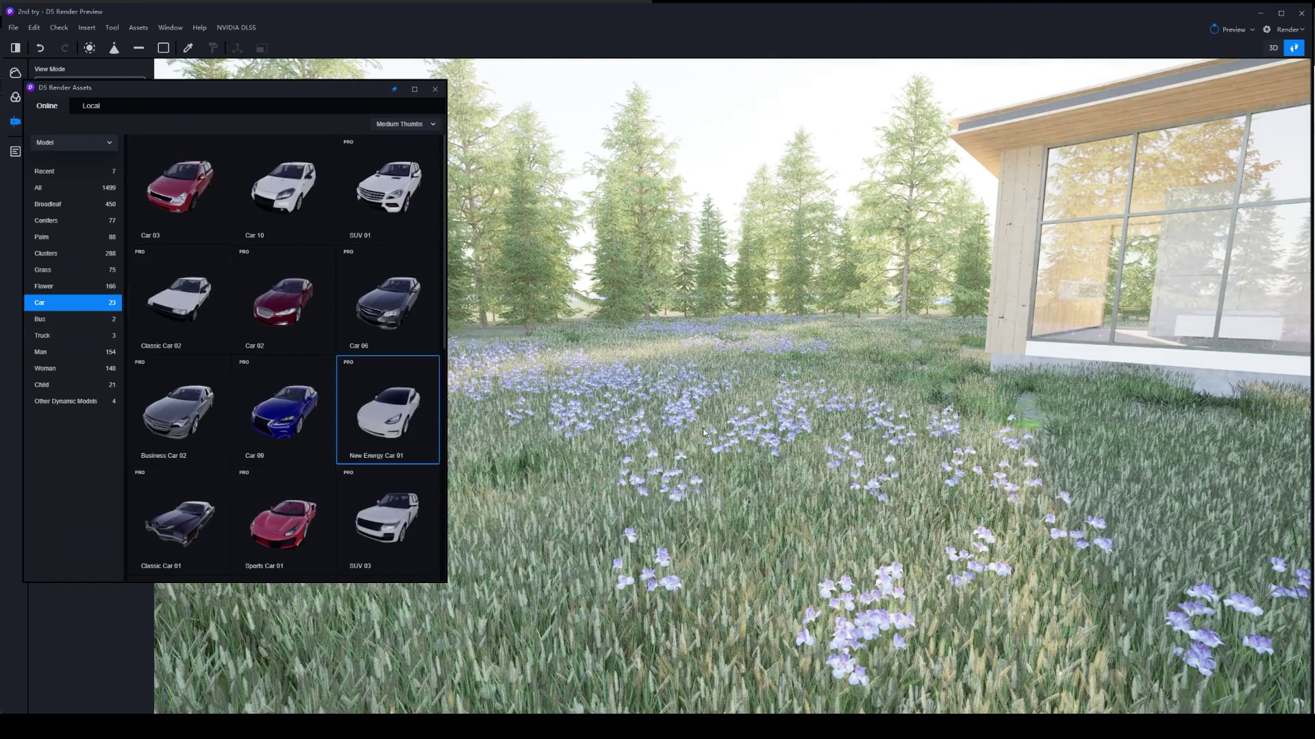
click(685, 359)
click(41, 352)
click(283, 188)
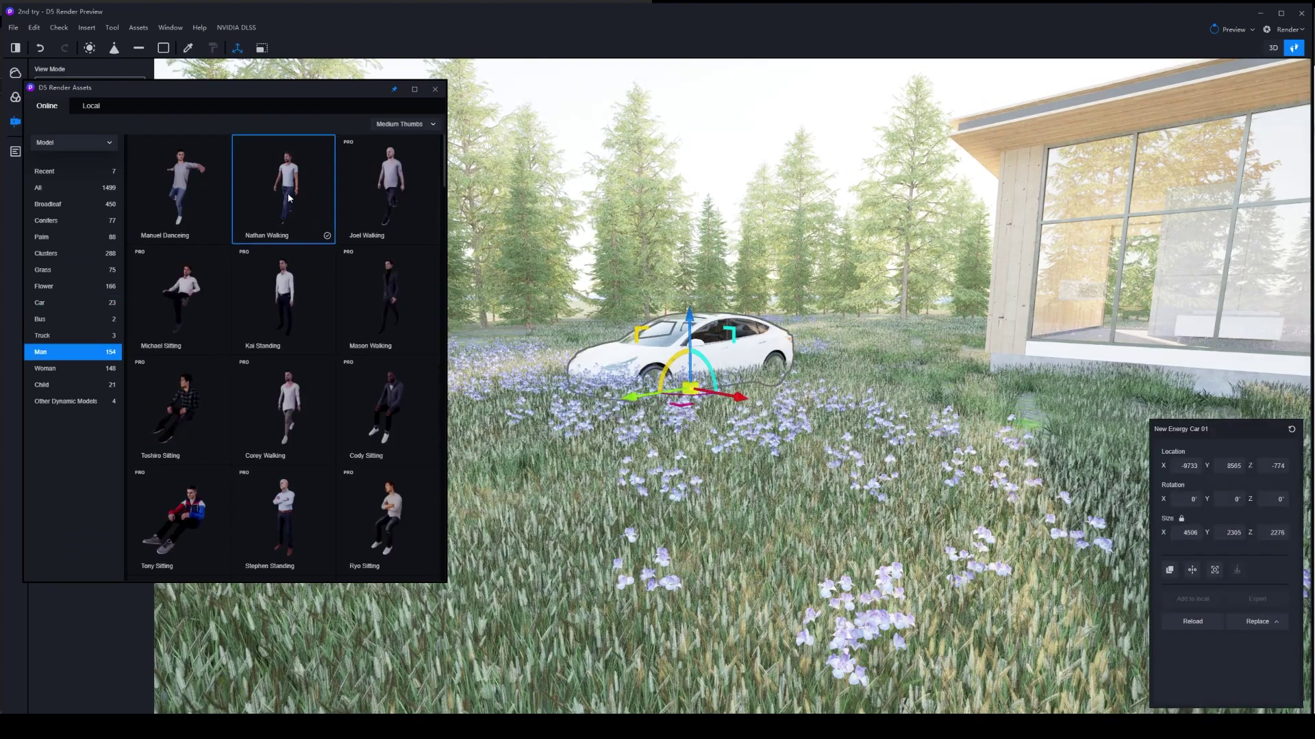
click(889, 480)
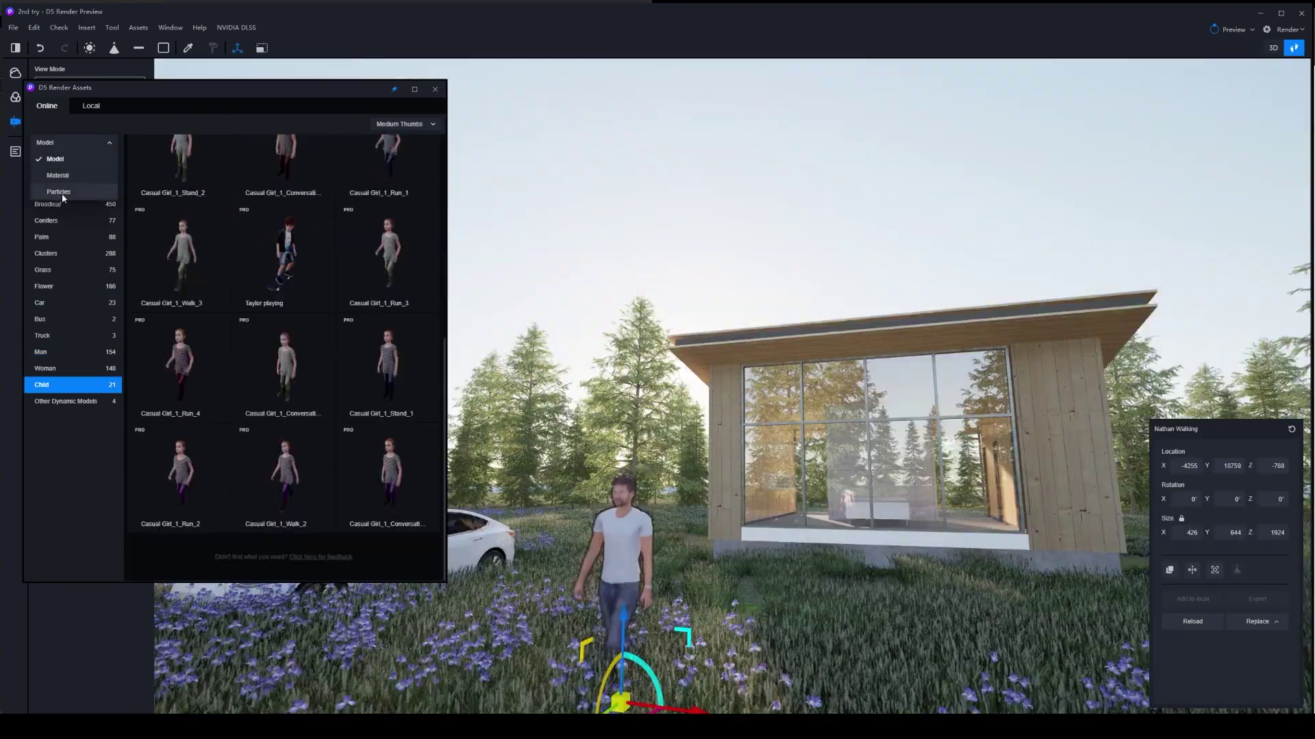
- Add Fire01_Large, Snow01_medium and Fire04_Large particle effects to the meadow near the house
click(81, 197)
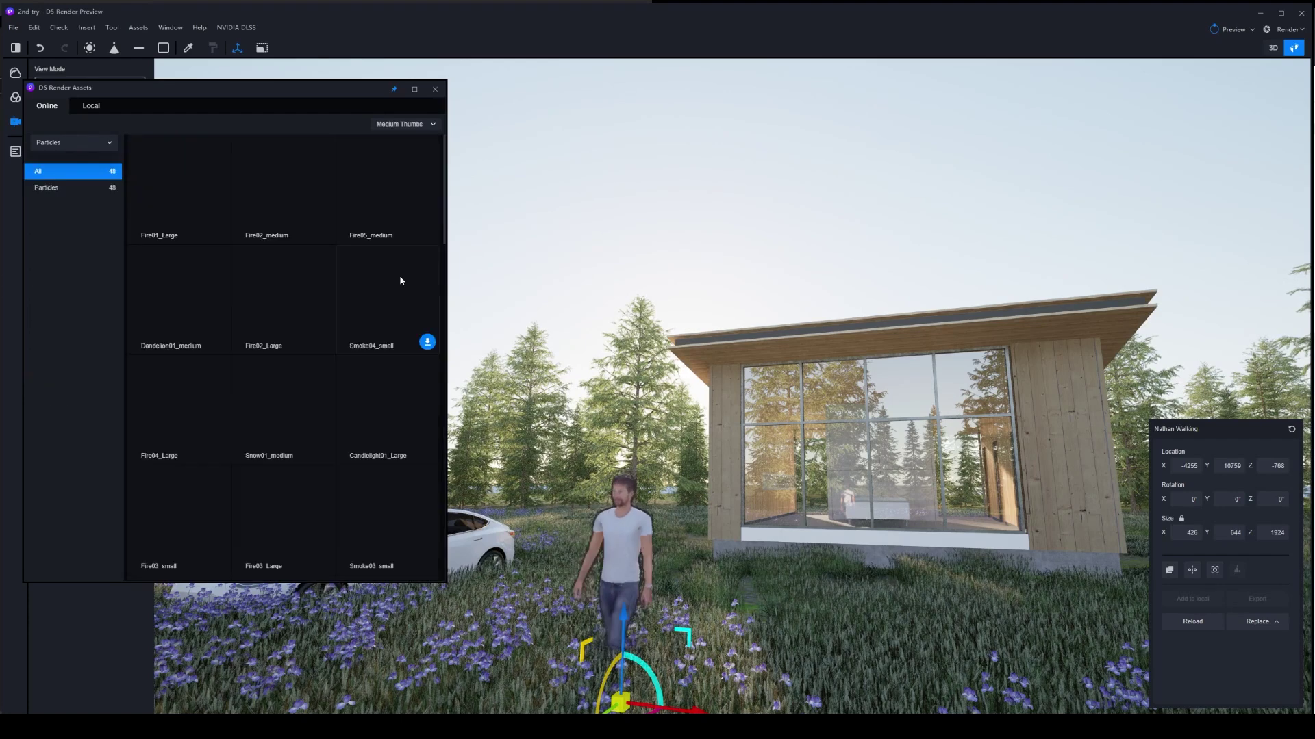
click(183, 203)
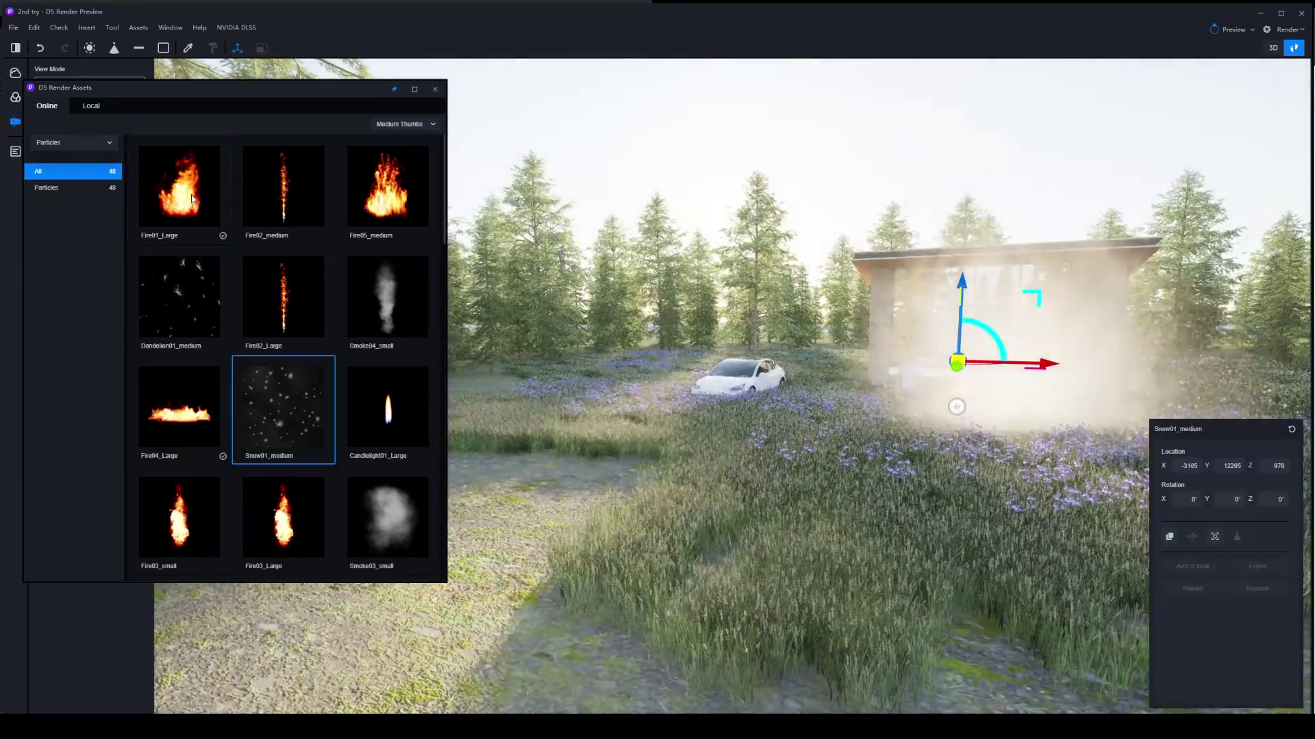
click(179, 411)
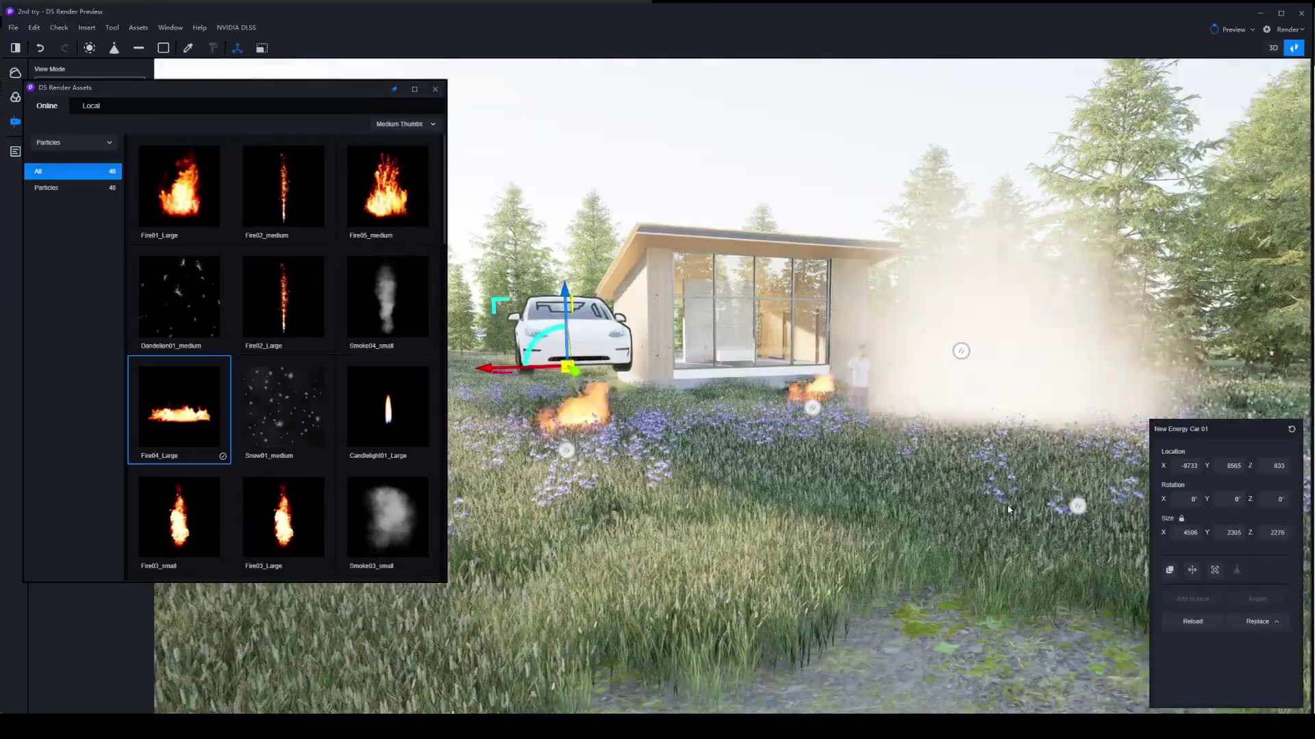
- Delete the car and the fire and snow particle effects from the scene
right_drag(676, 526, 628, 426)
key(Delete)
click(607, 551)
key(Delete)
click(1016, 452)
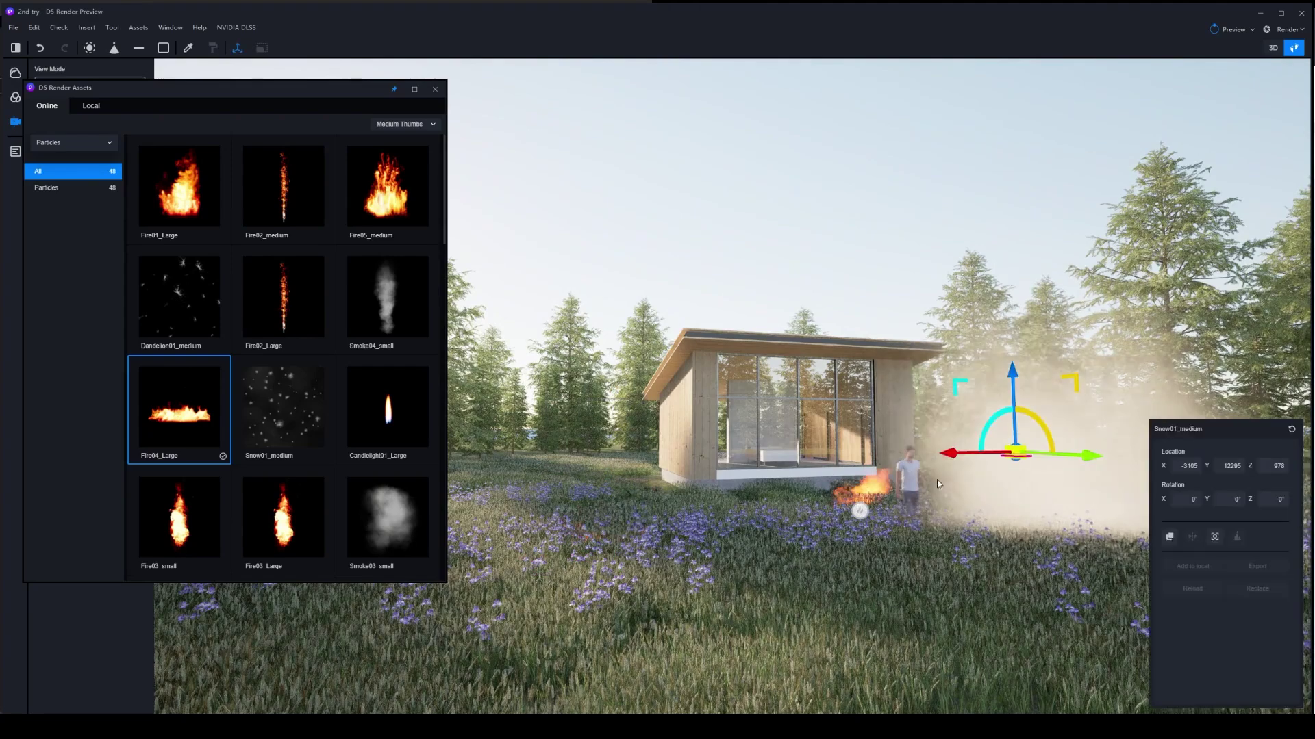
key(Delete)
click(861, 505)
key(Delete)
- Examine the placeholder bed against the concrete wall inside the house
right_drag(827, 541, 788, 573)
key(w)
scroll(789, 573, up, 8)
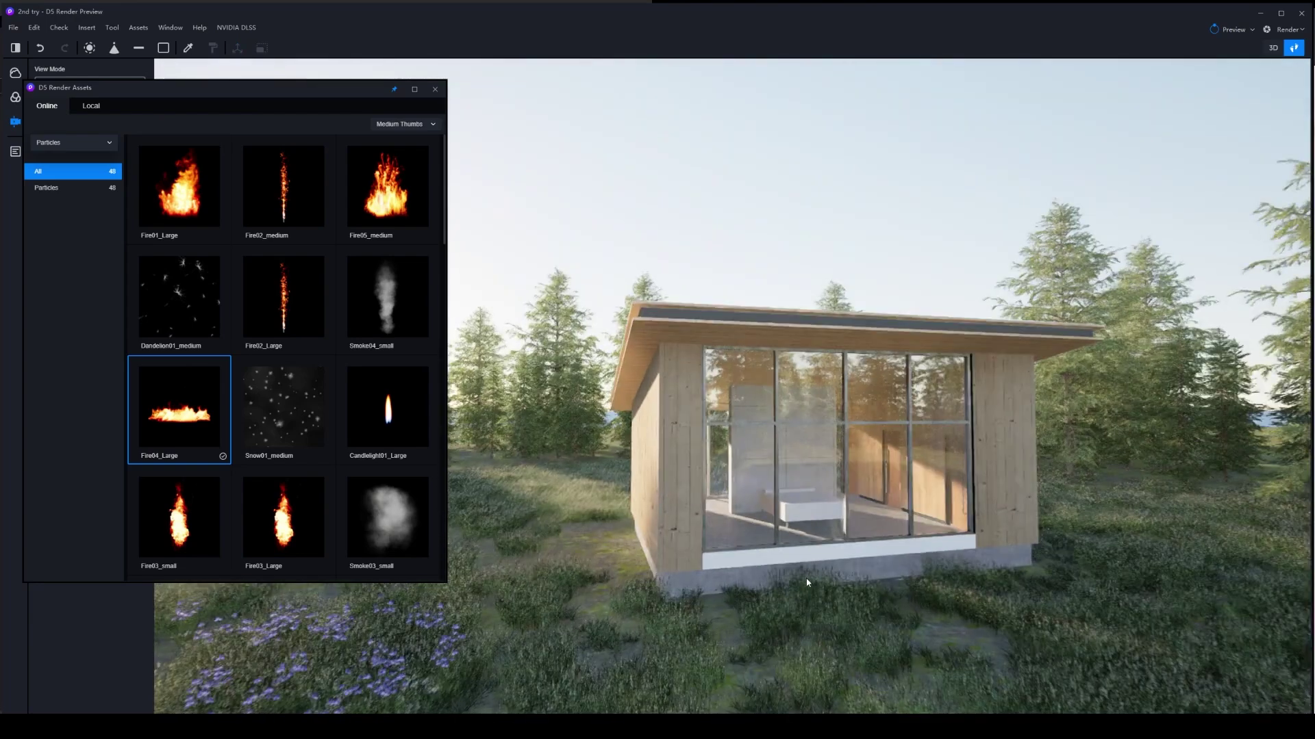
scroll(823, 659, up, 10)
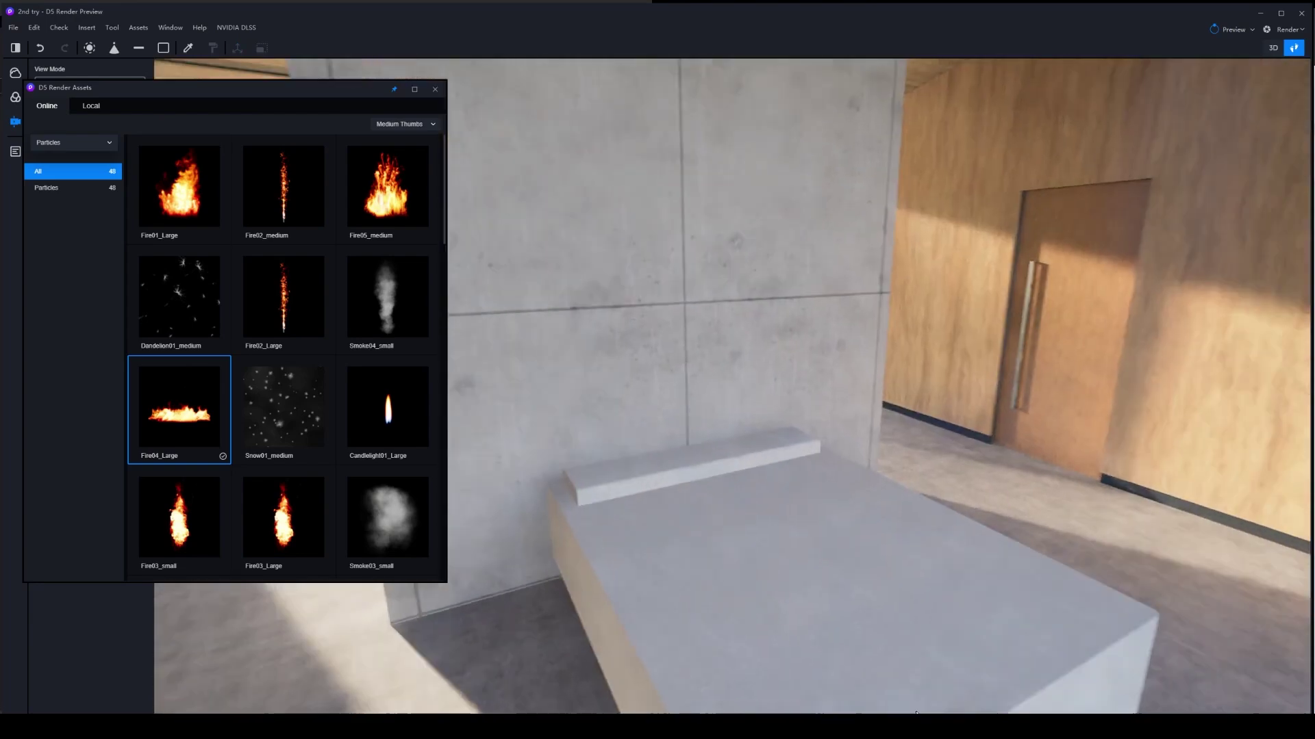
right_drag(916, 712, 951, 738)
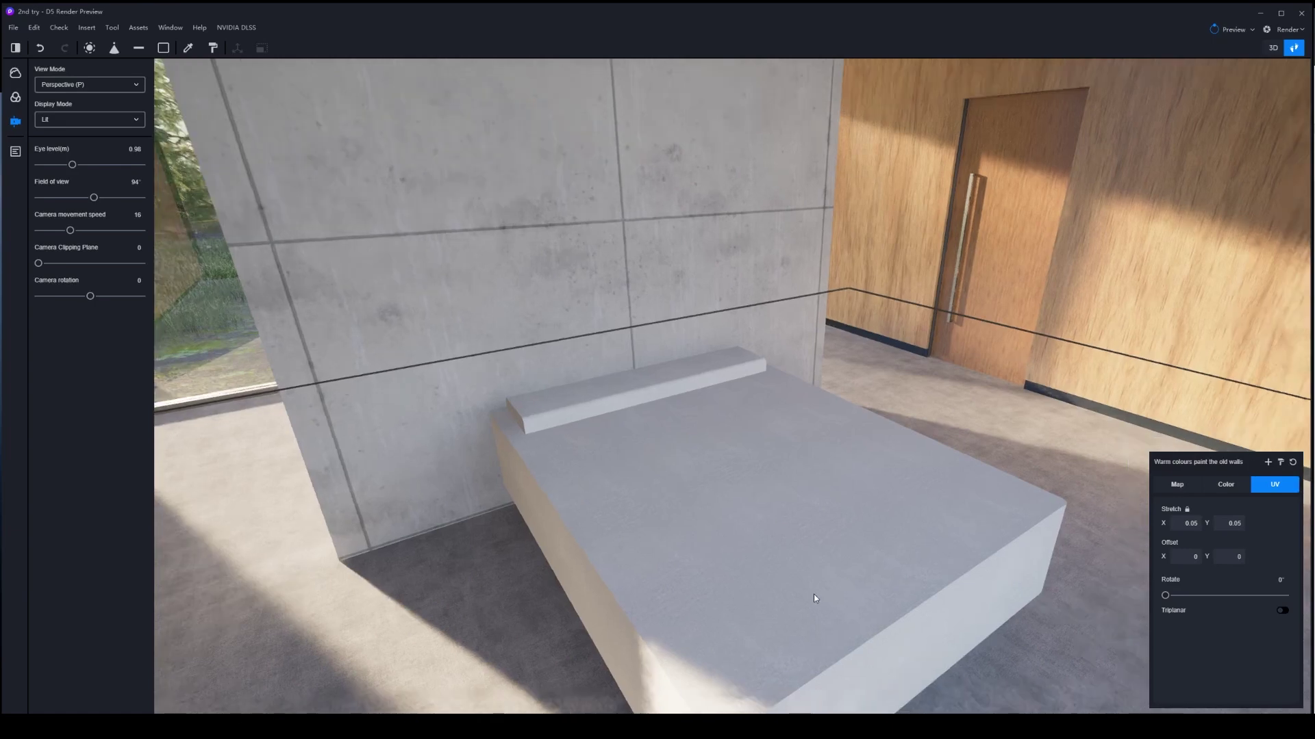
right_drag(804, 593, 783, 558)
scroll(726, 581, up, 3)
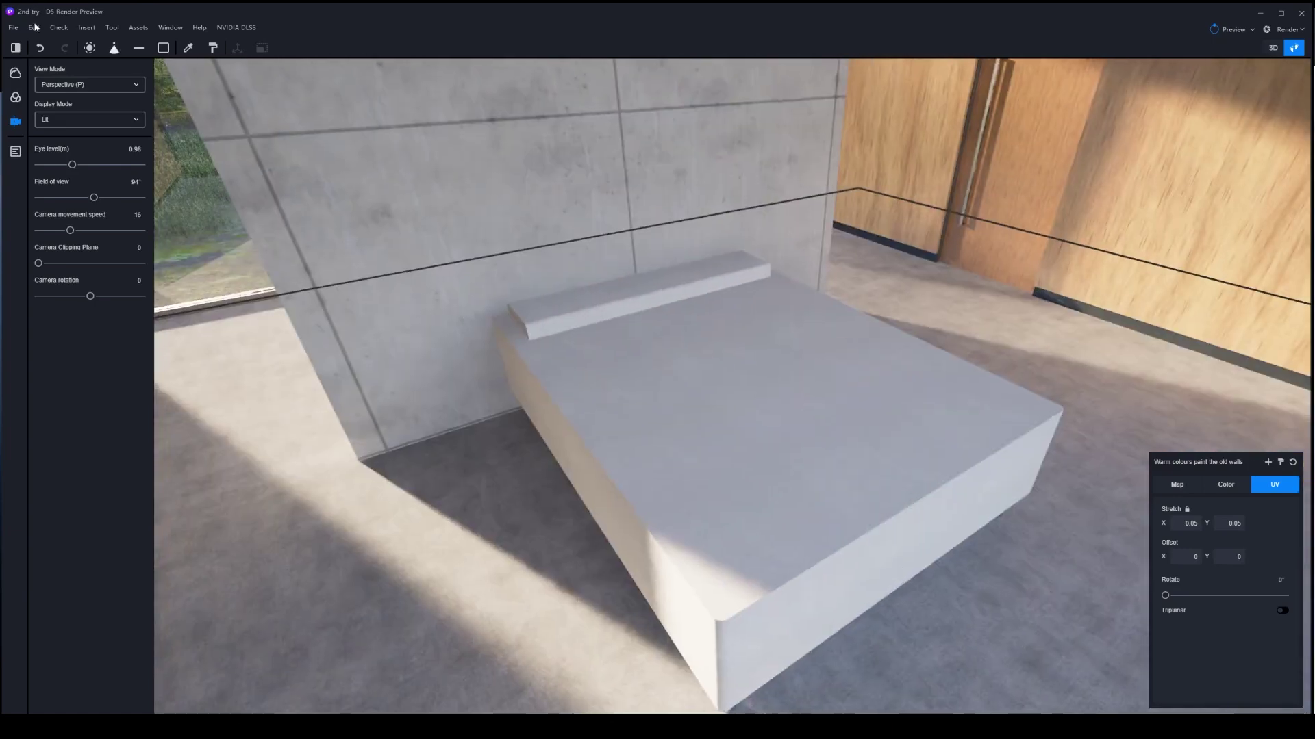
- Import Bed.fbx from the 01_Assets\martin_high folder and place it on the floor beside the placeholder bed
click(14, 28)
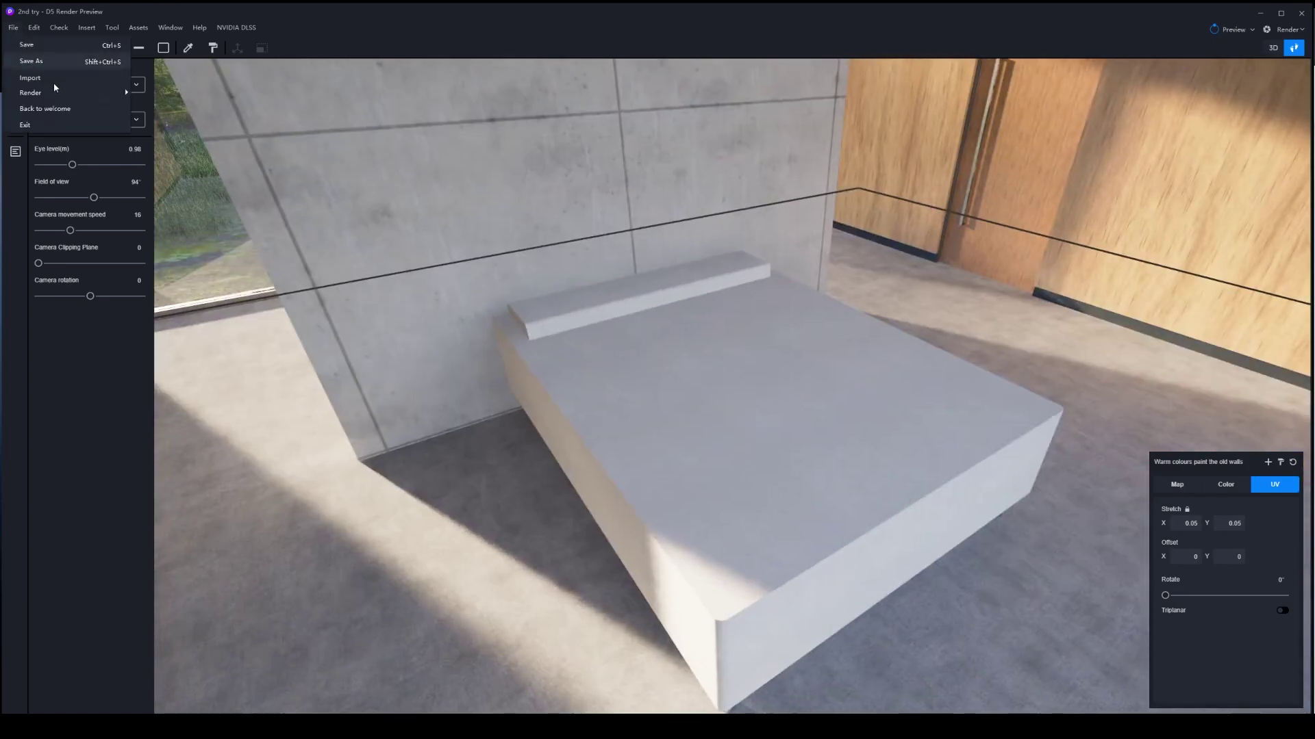
click(54, 79)
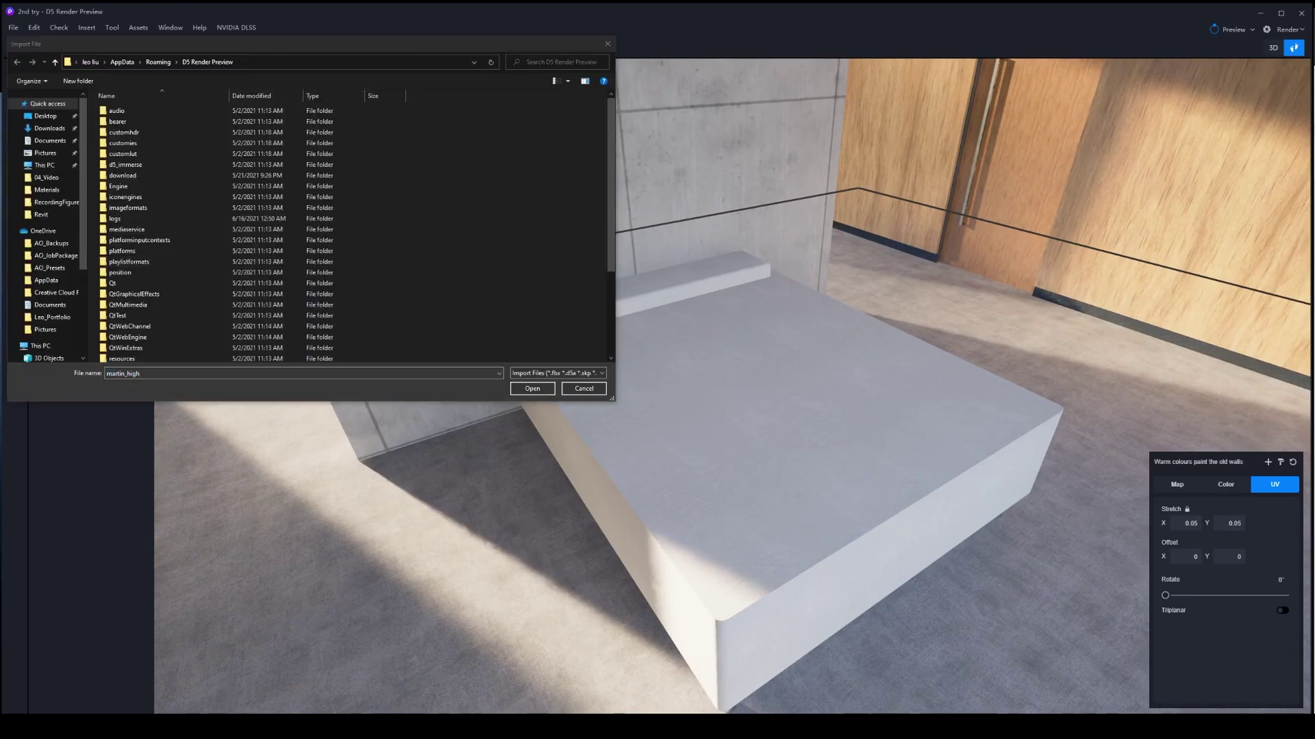
click(279, 68)
text(C:\Users\leo_l\Desktop\2021-05-01_D5_Rendering\01_Assets\martin_high)
key(Return)
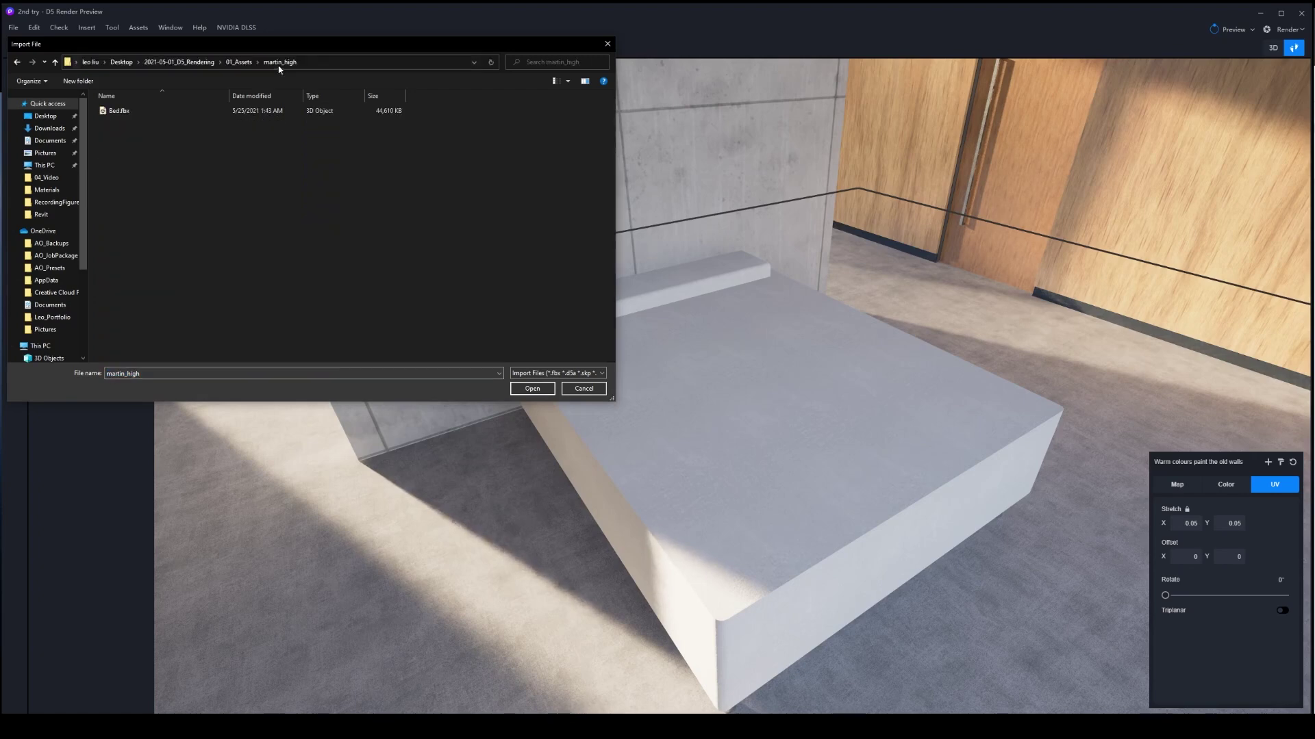
click(130, 110)
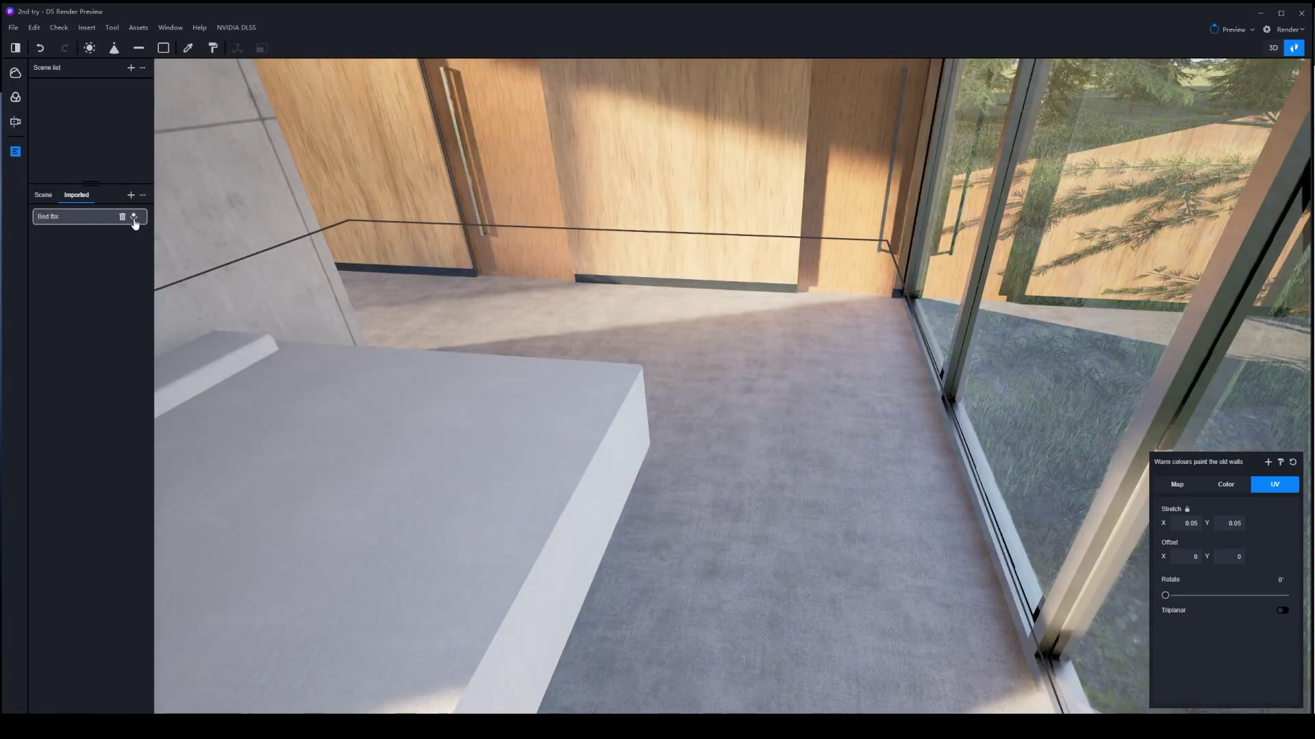
click(134, 218)
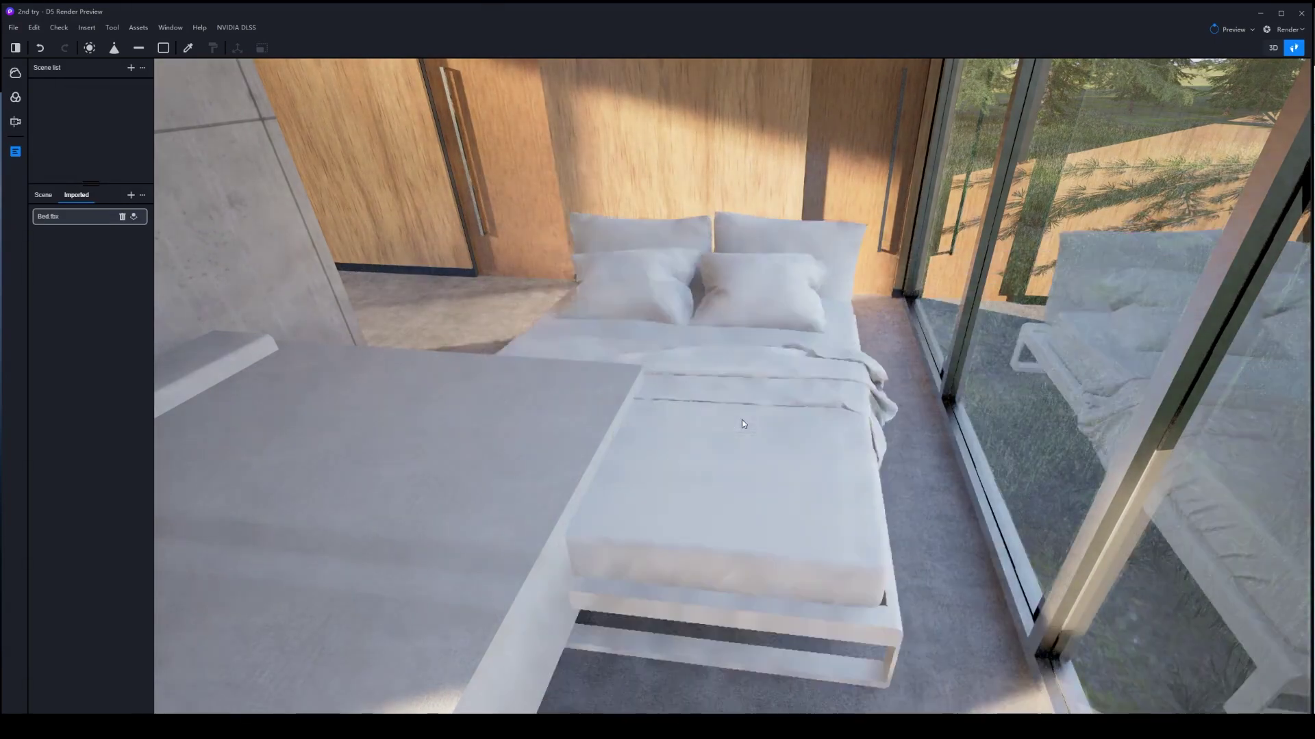
right_drag(766, 508, 722, 508)
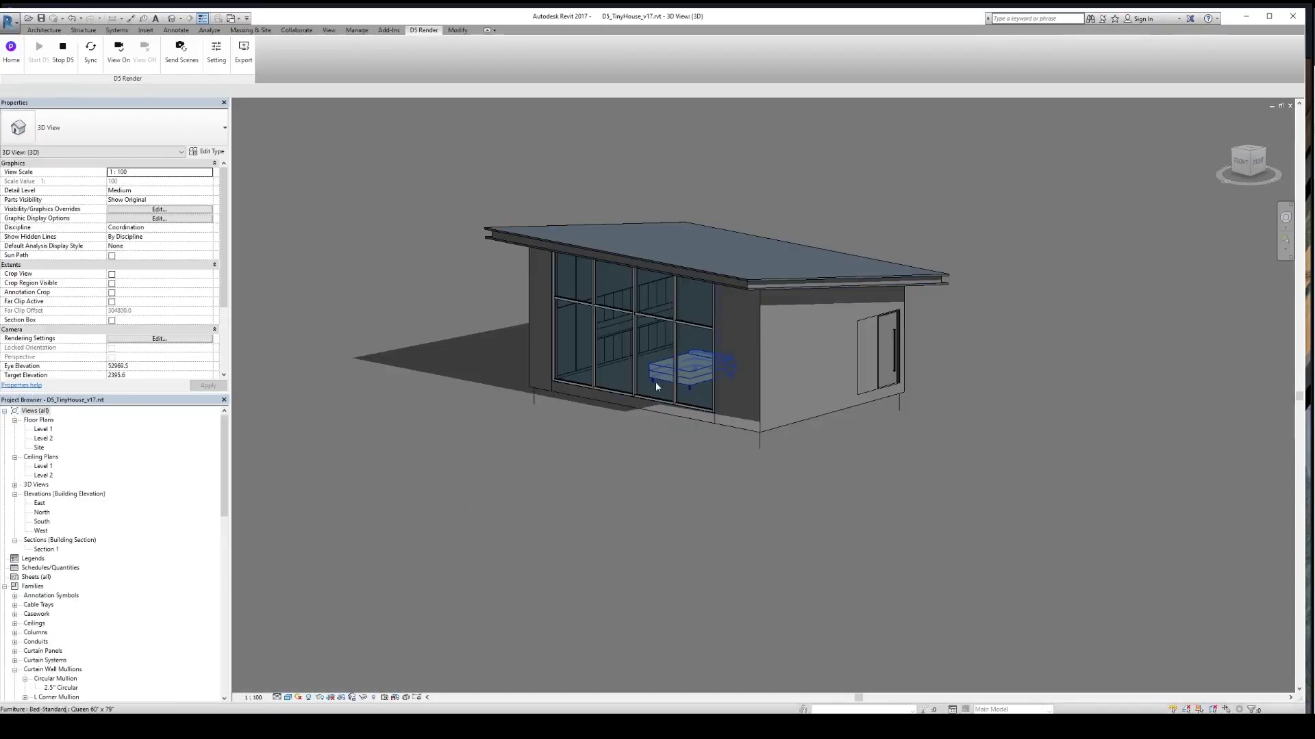
- Switch to Revit, delete the queen bed from the house, sync the model and return to D5 Render
click(674, 373)
drag(569, 21, 1042, 145)
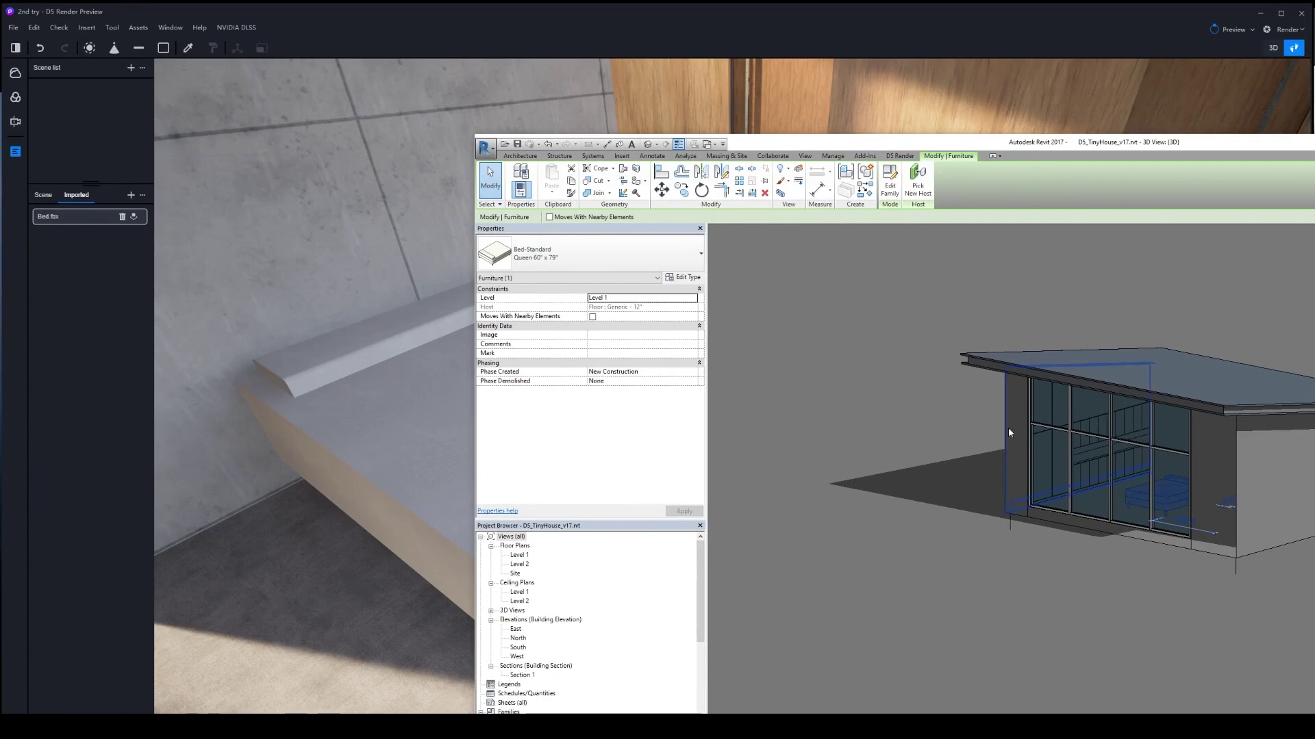
key(Escape)
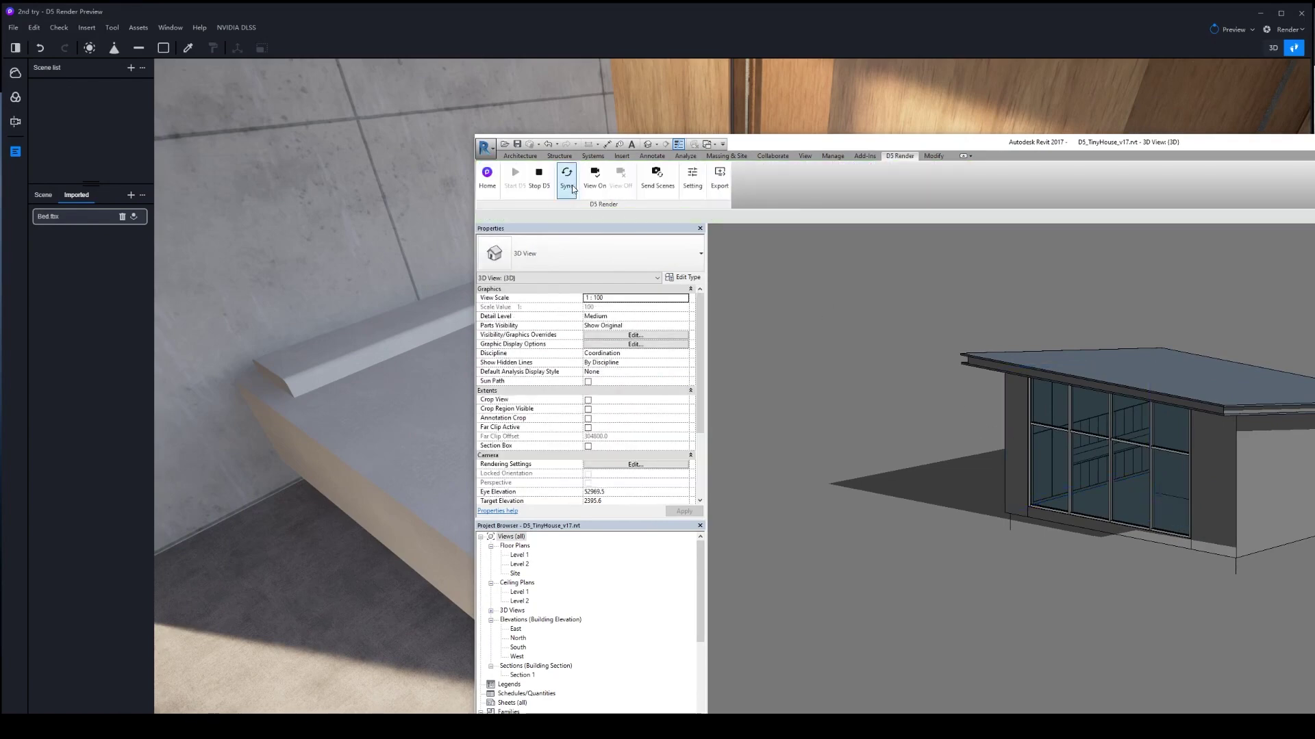
click(573, 189)
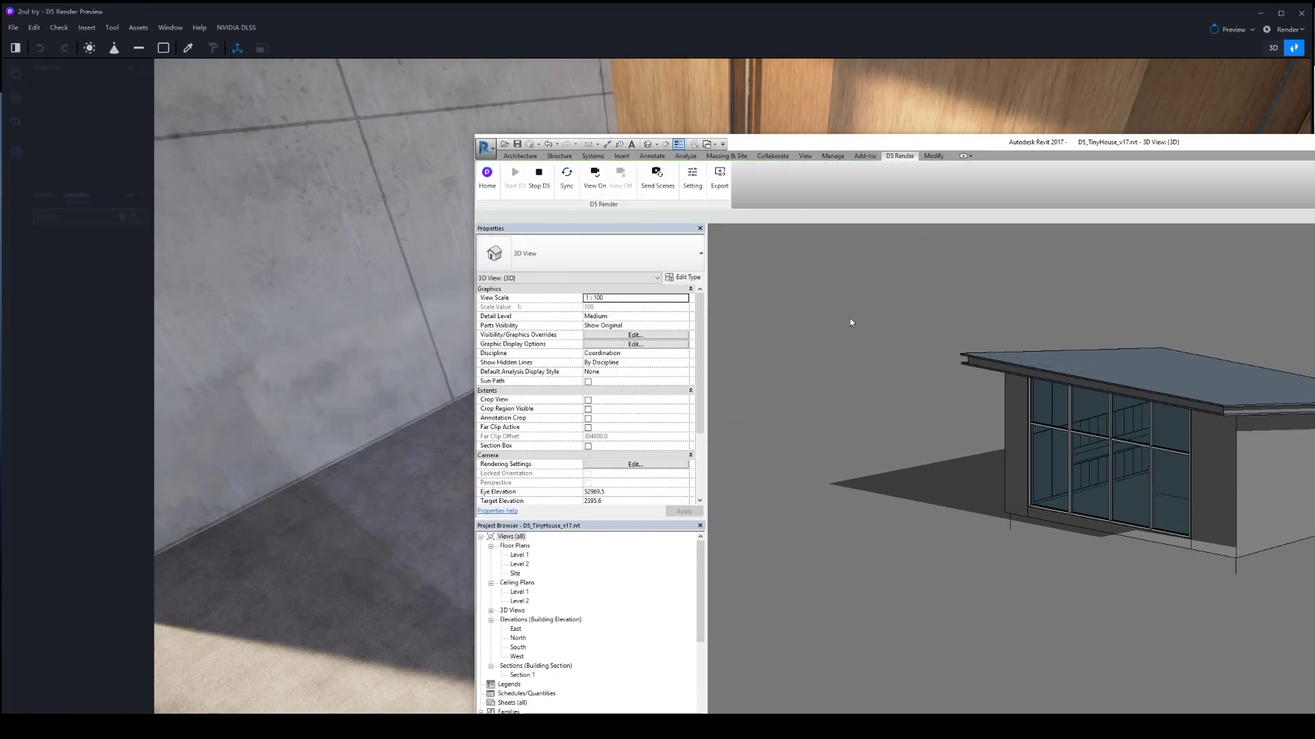
click(504, 37)
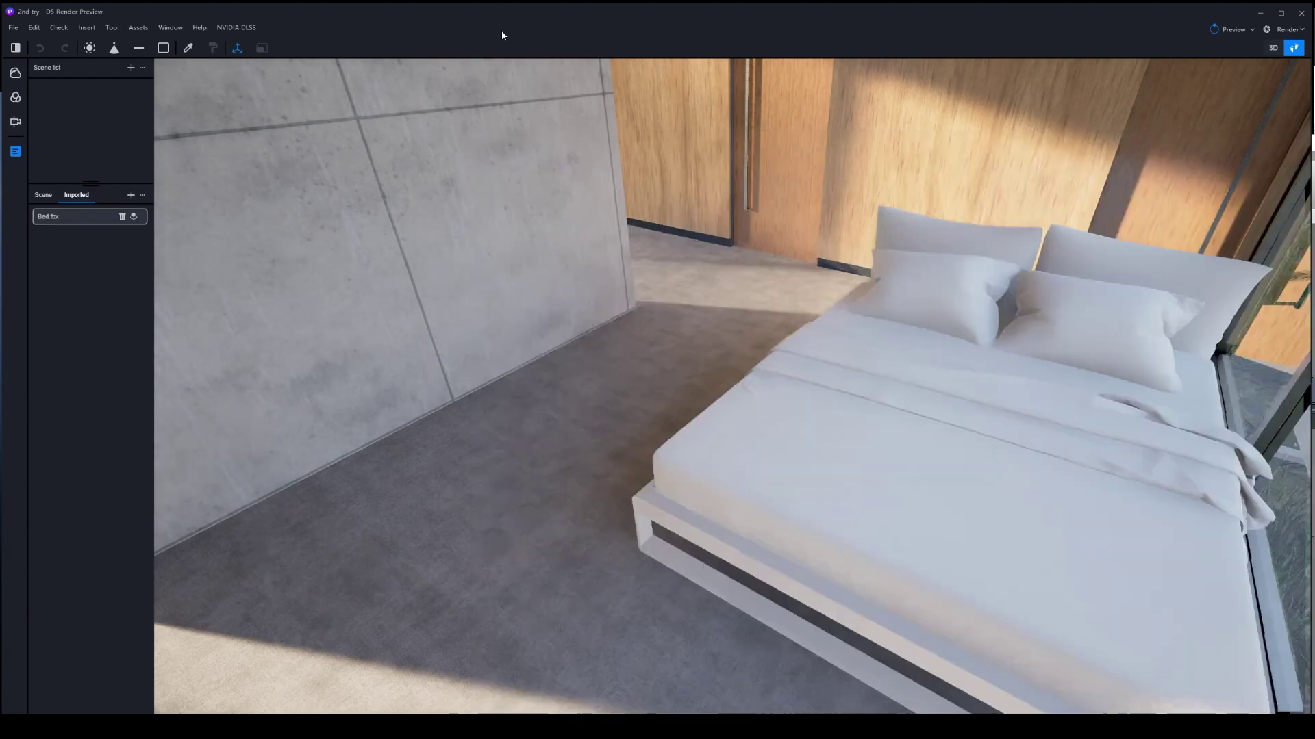
- Set the imported bed's Y rotation to -90° and move it into position in front of the concrete wall
click(944, 449)
drag(958, 510, 1099, 488)
drag(1096, 482, 1142, 471)
drag(1019, 510, 737, 461)
click(1229, 499)
text(-90)
right_drag(743, 499, 593, 531)
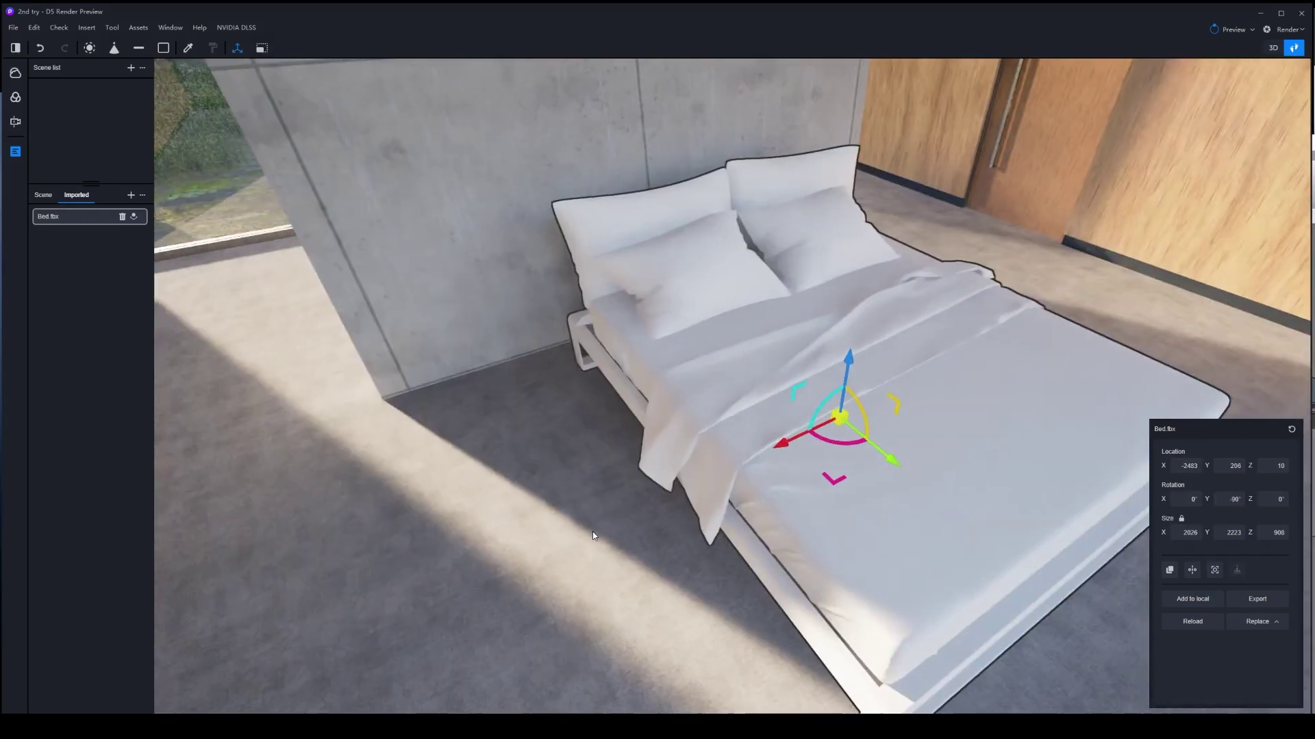
drag(783, 447, 686, 490)
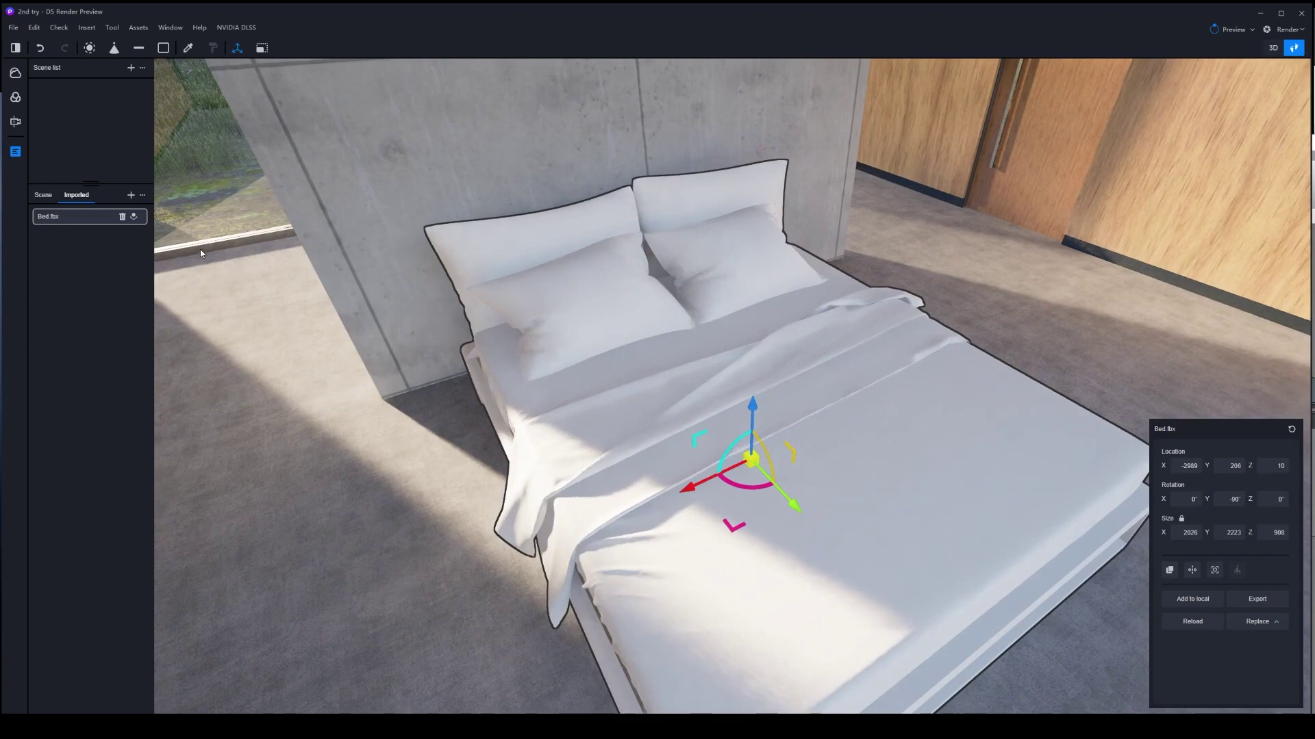
- Apply the Grey Cotton fabric from the online material library to the bed's mattress cover
click(132, 28)
click(84, 144)
click(77, 159)
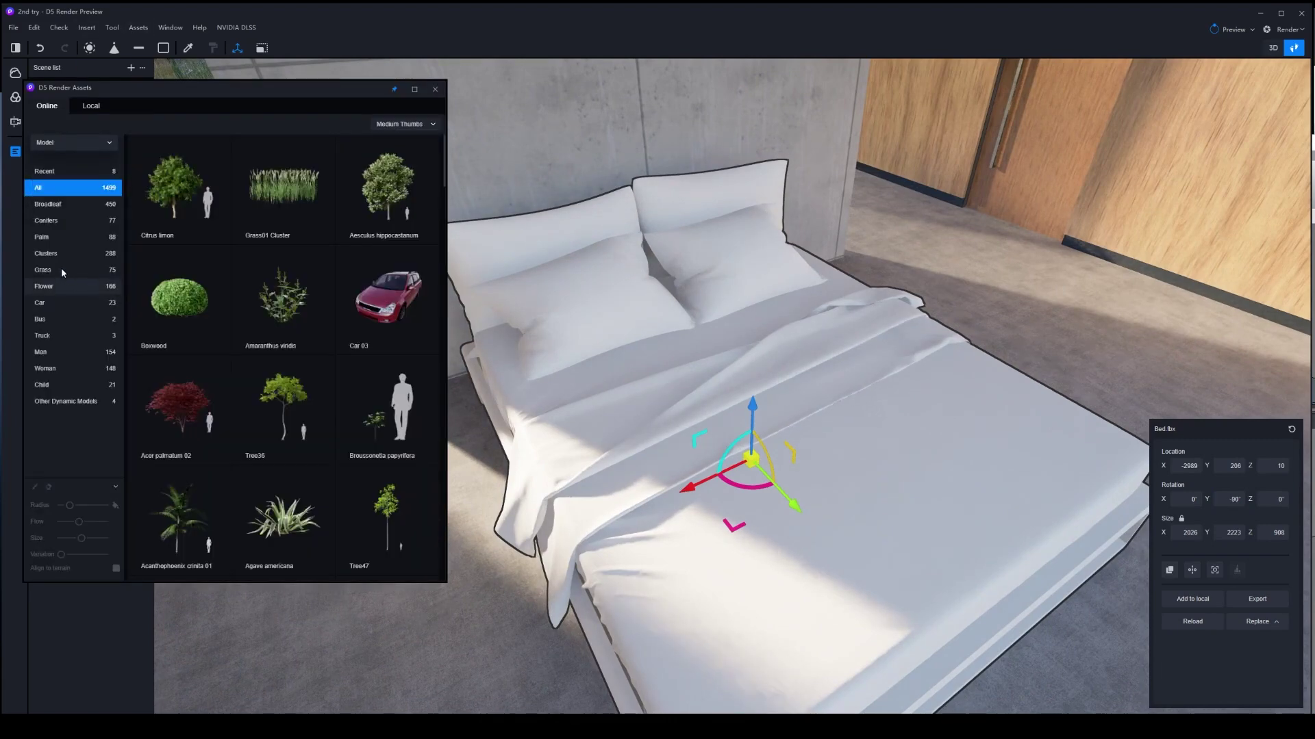
click(75, 142)
click(69, 177)
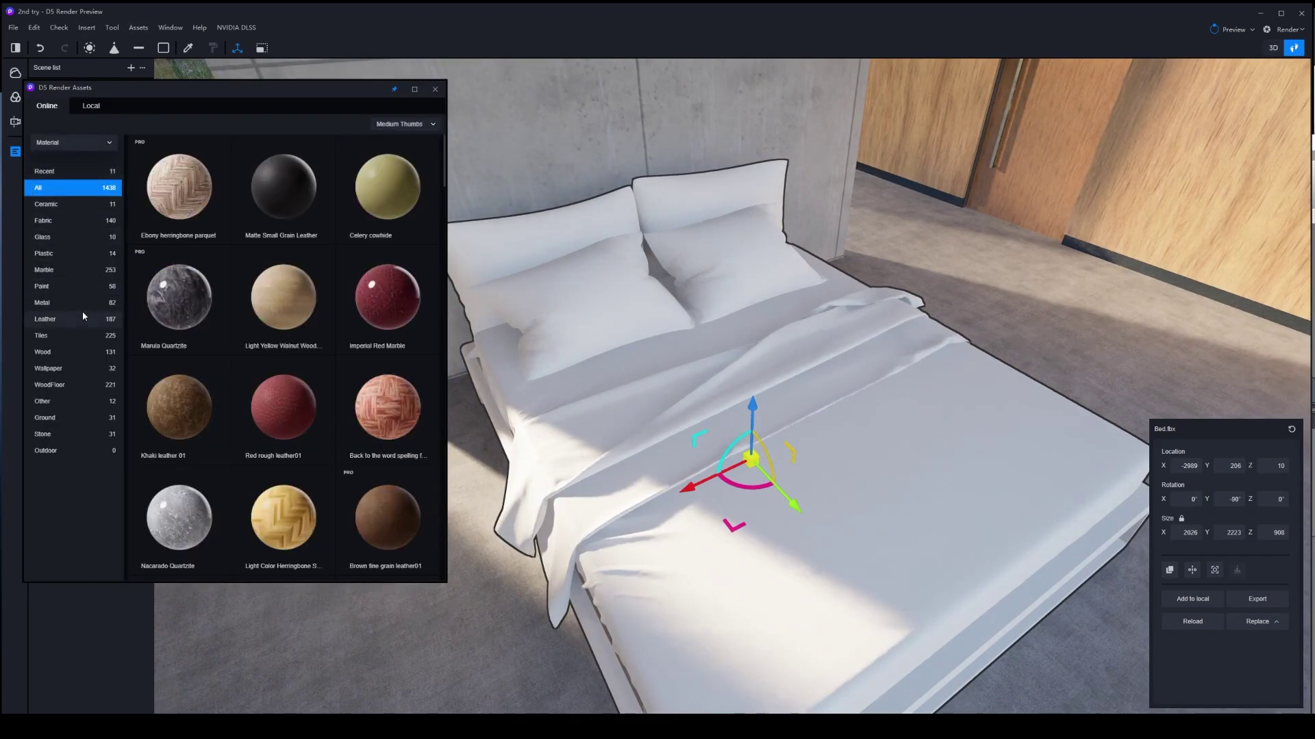
click(72, 222)
scroll(187, 432, down, 5)
drag(179, 417, 935, 472)
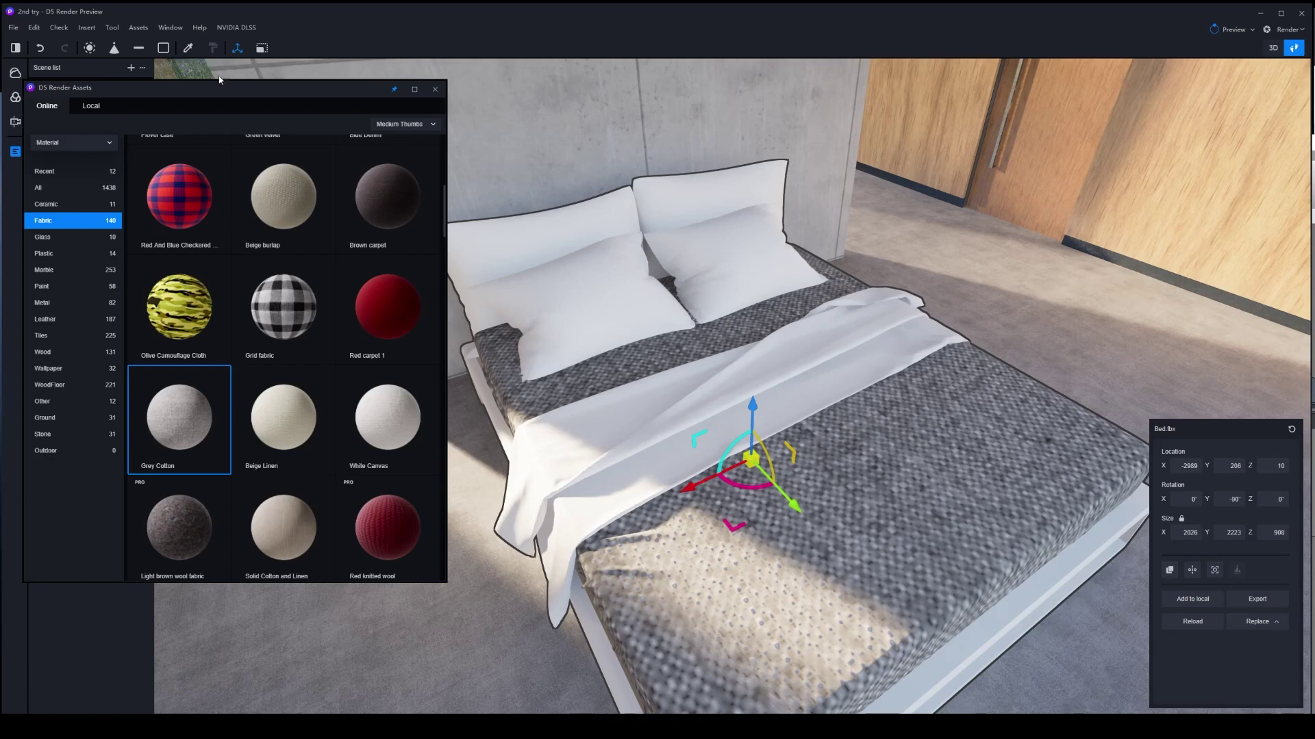
- Set the UV stretch of the mattress cover's Grey Cotton to about 0.88 in X and Y for a finer weave
click(189, 48)
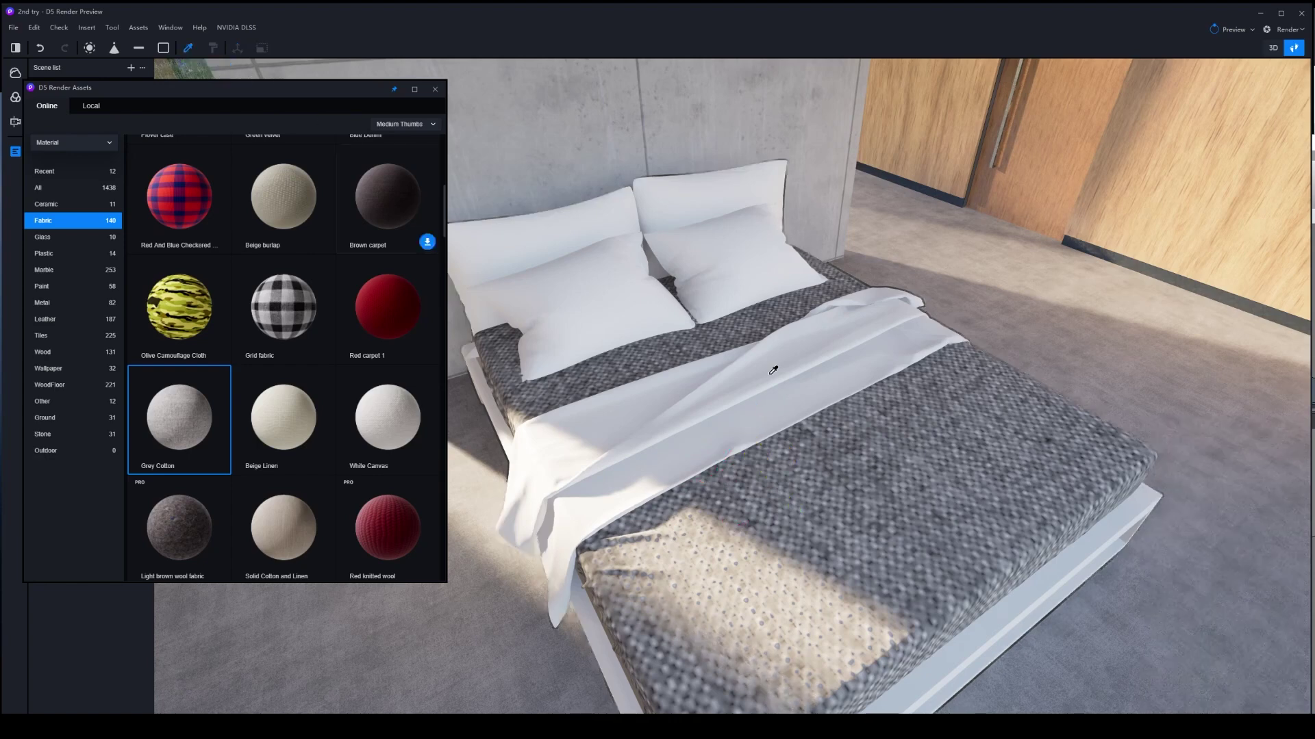
click(887, 459)
click(1189, 524)
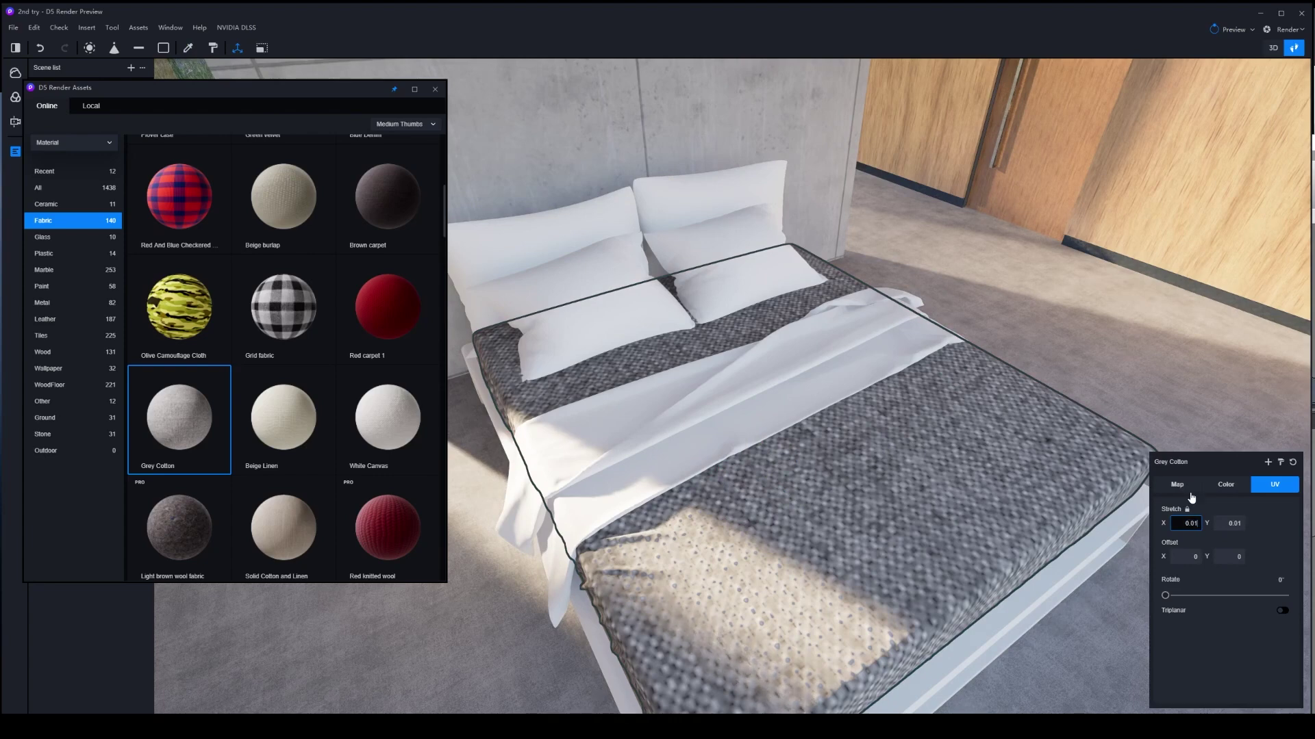
double_click(1191, 523)
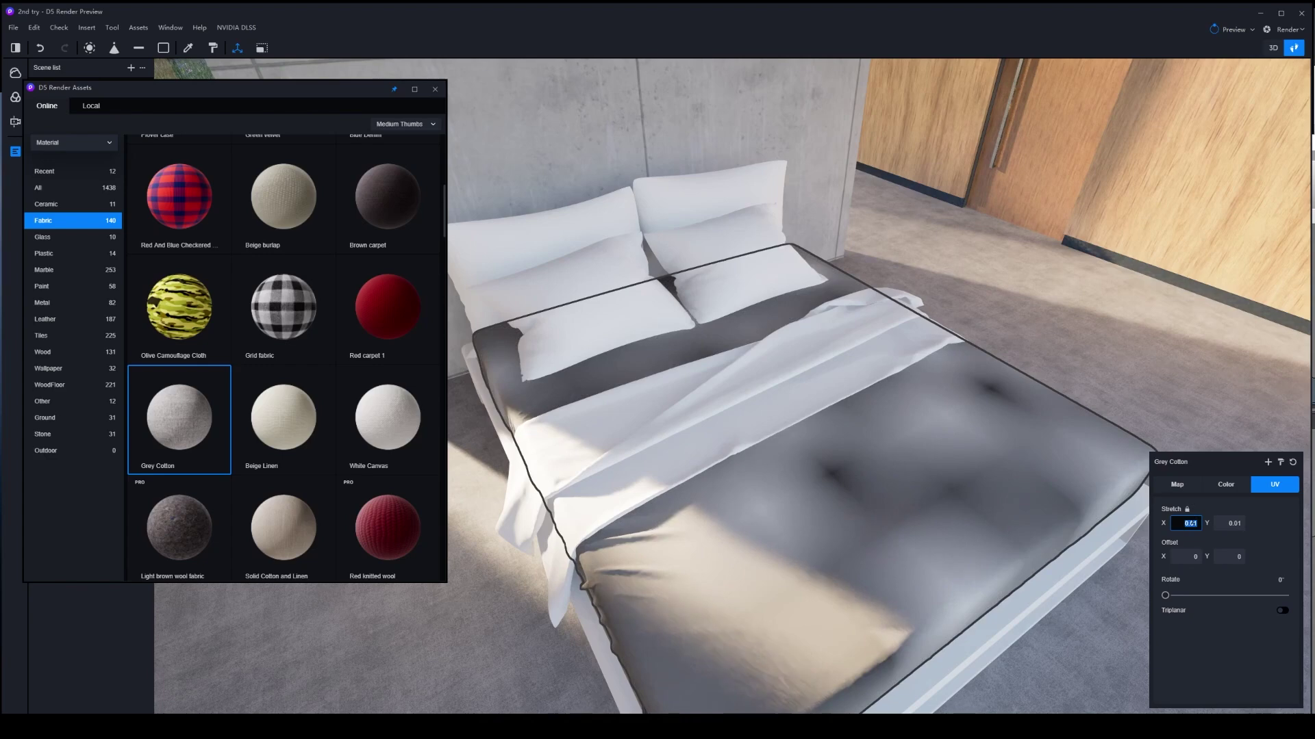
text(0)
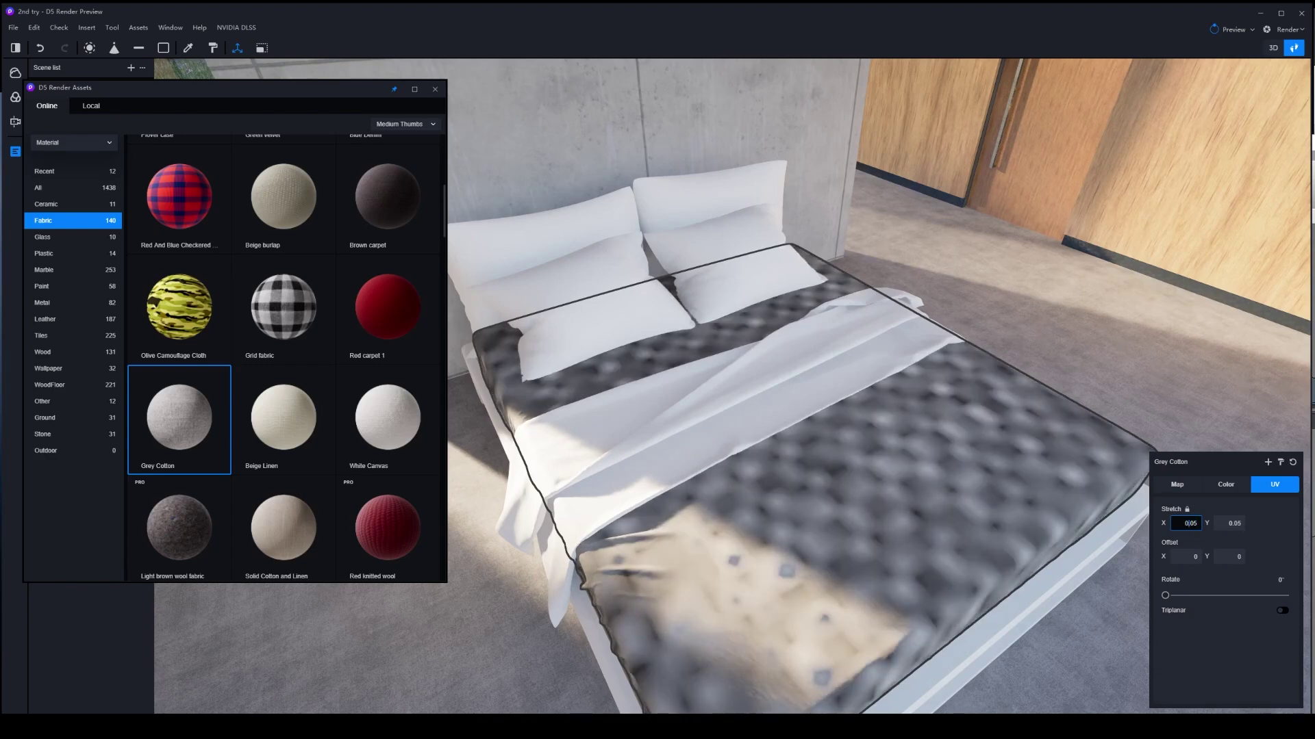
drag(1234, 524, 1314, 526)
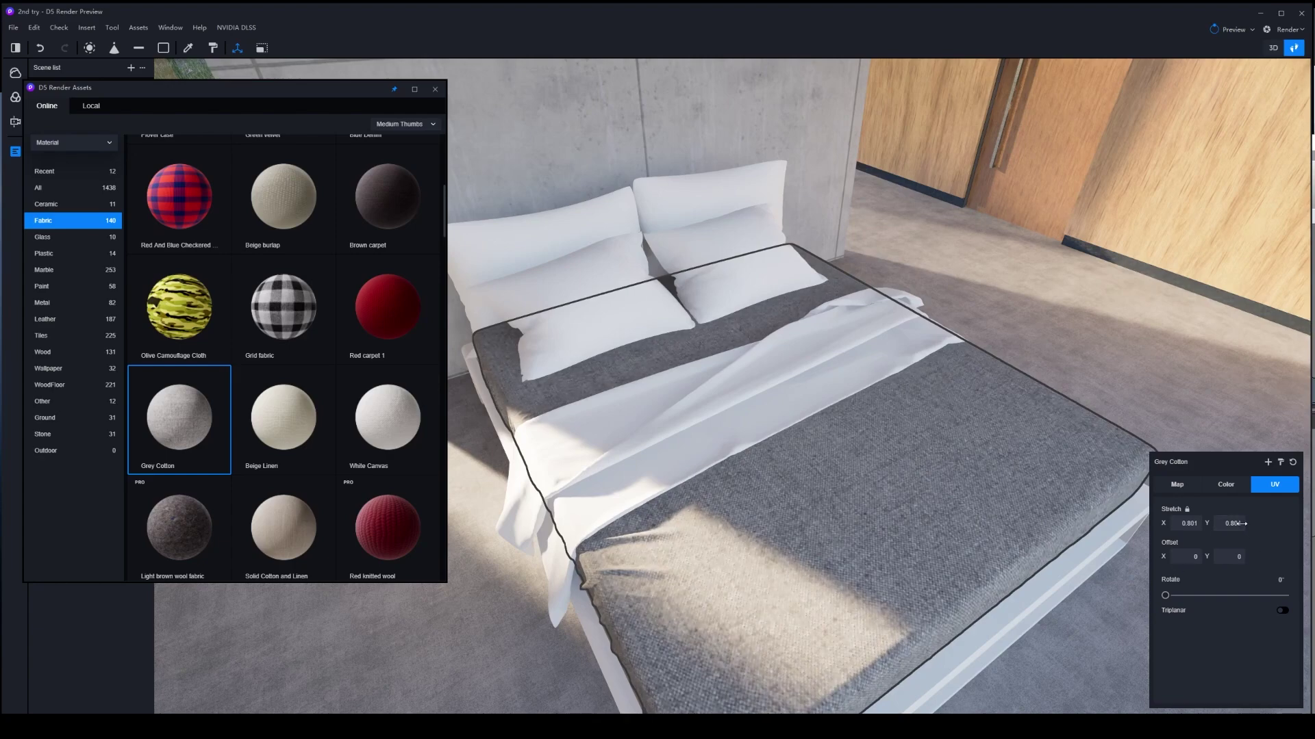
drag(1242, 524, 1272, 544)
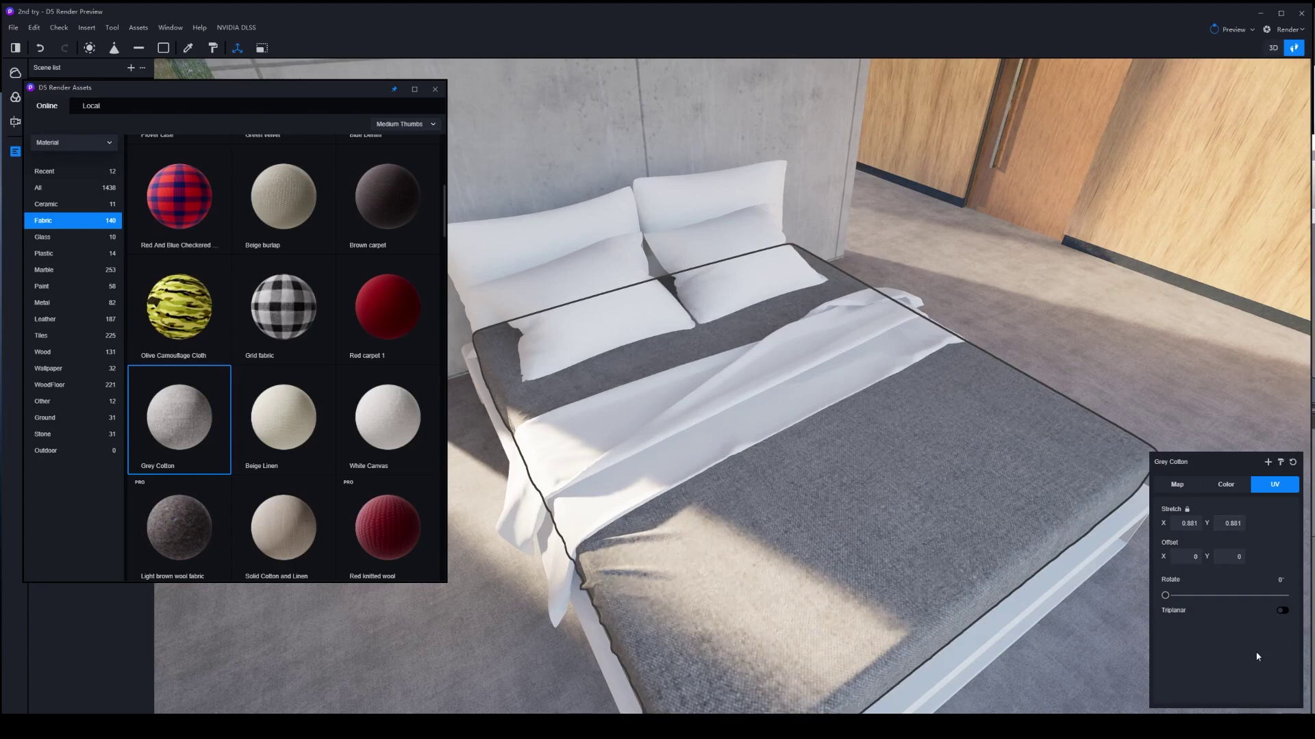
- Copy the mattress cover's Grey Cotton material to the front pillows, the back pillows and the blanket
click(213, 49)
click(600, 304)
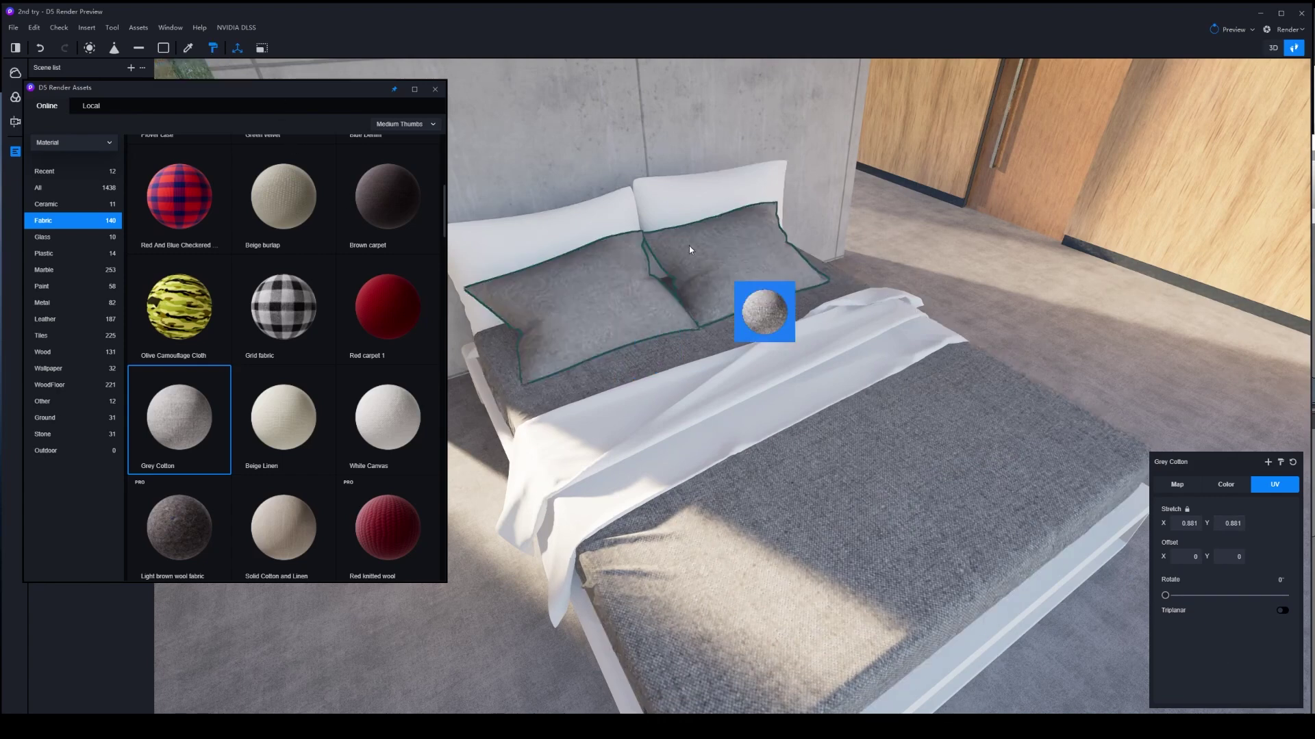
click(586, 221)
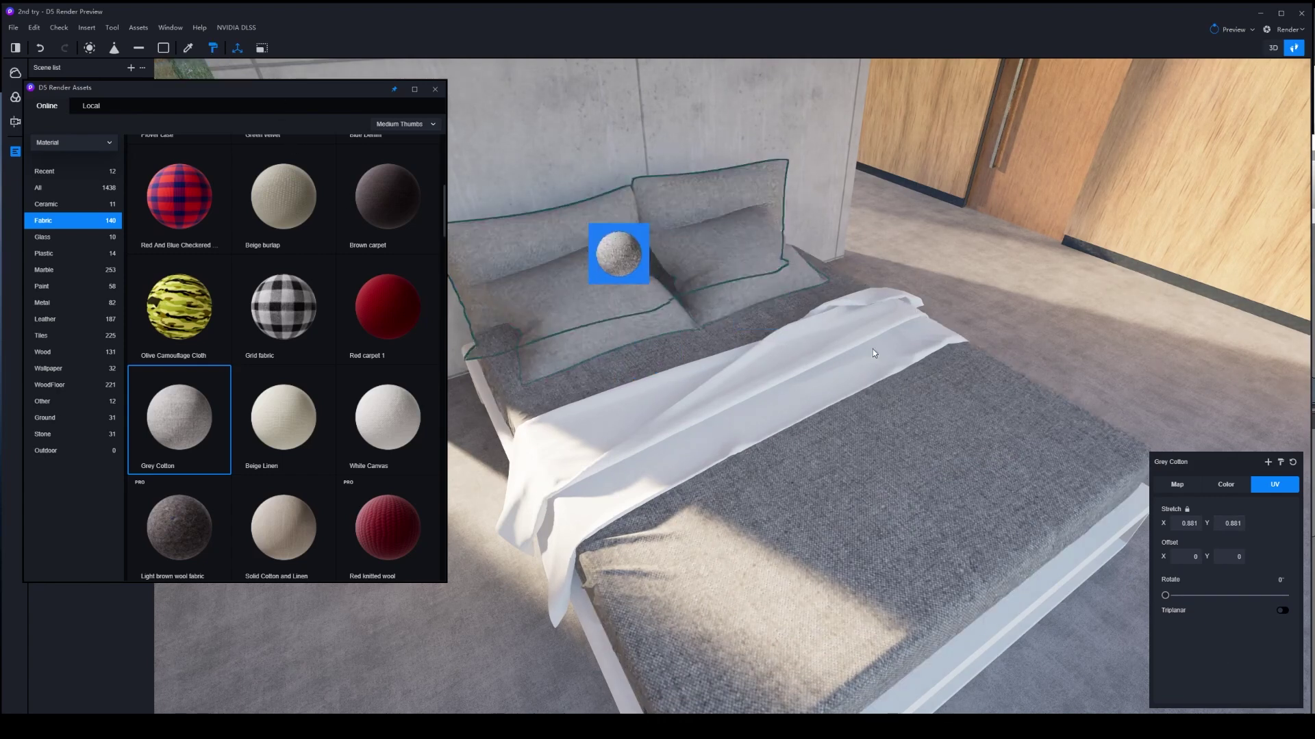
click(764, 434)
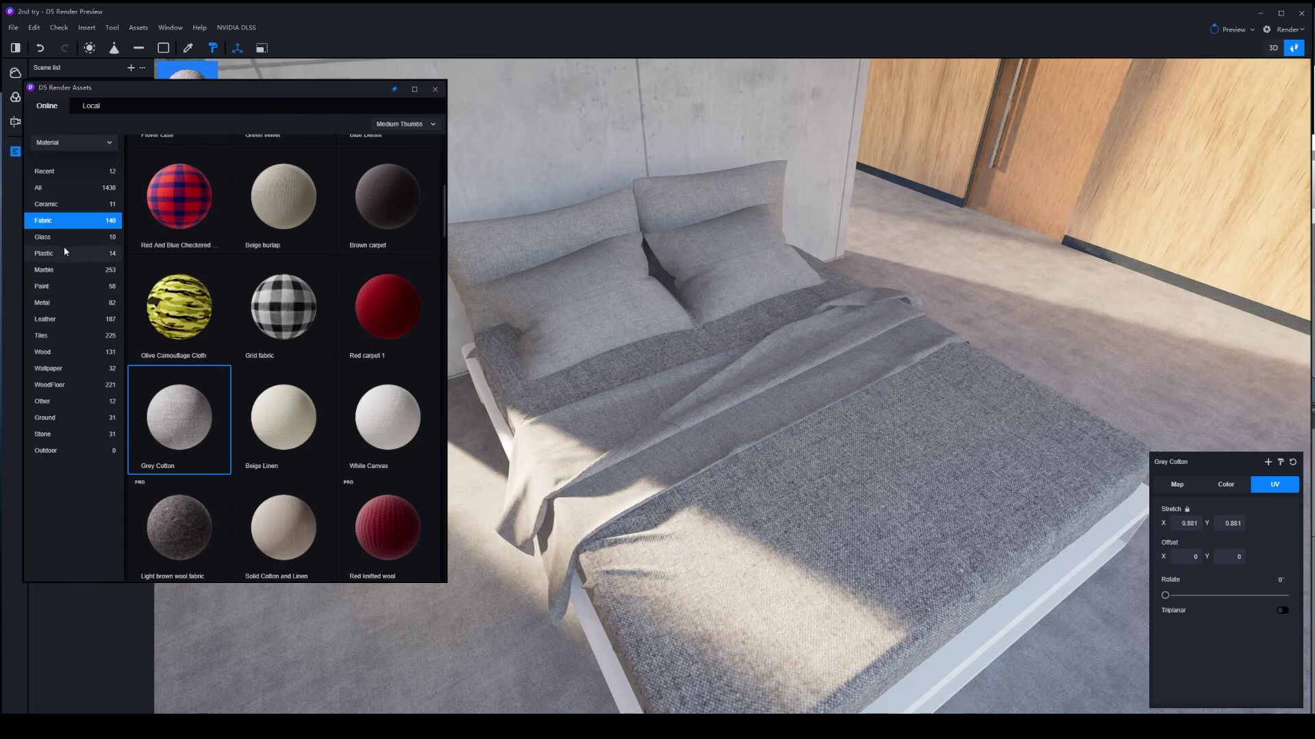
- Sample the Yellow Wood Grain material from the room and paint it onto the bed frame
right_click(975, 402)
click(1123, 243)
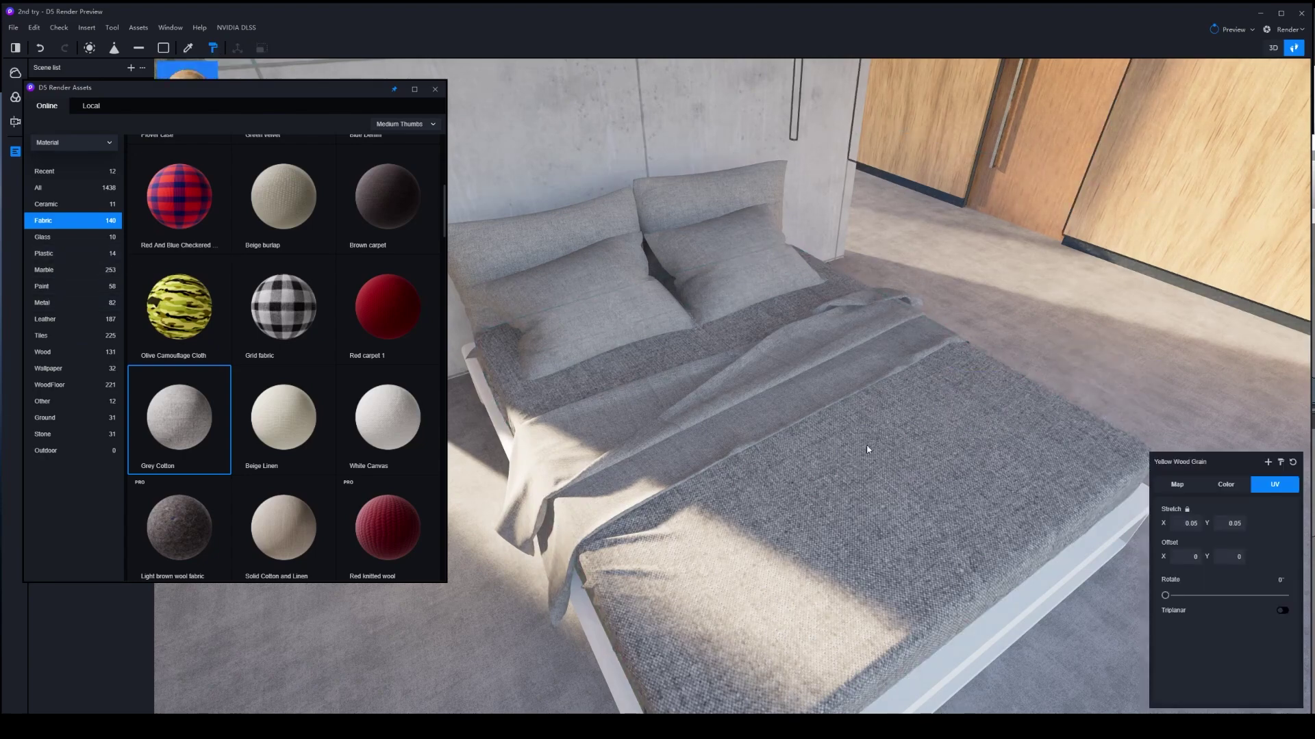
click(213, 48)
click(1004, 624)
- Lighten the front pillows' Grey Cotton and tint the back pillows warm yellow by adjusting hue, saturation and value
mouse_move(1004, 625)
right_down()
mouse_move(986, 672)
mouse_move(946, 557)
mouse_move(919, 612)
mouse_move(872, 502)
mouse_move(828, 544)
right_up()
key(s)
right_click(828, 544)
click(668, 380)
double_click(666, 375)
click(1226, 484)
drag(1225, 595, 1275, 594)
mouse_move(1175, 528)
mouse_down()
mouse_move(1215, 531)
mouse_move(1170, 529)
mouse_up()
drag(1175, 561, 1261, 594)
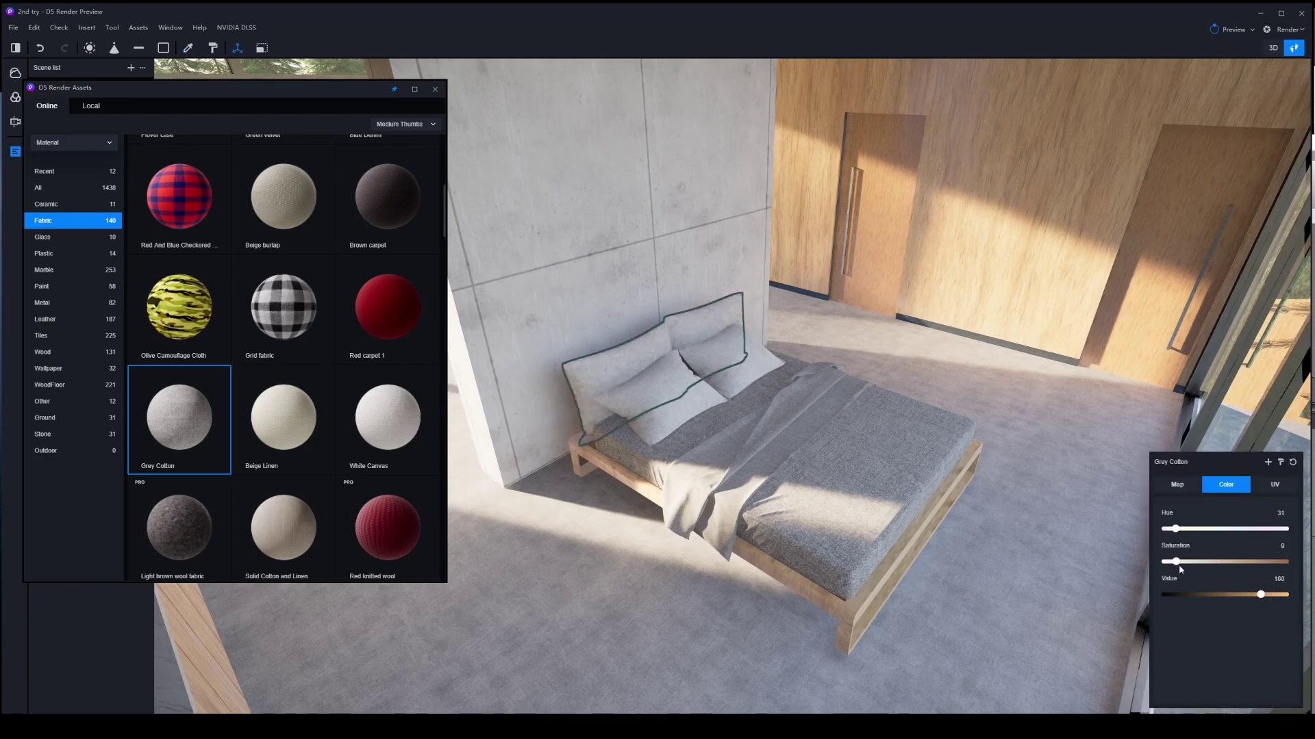
mouse_move(1176, 529)
mouse_down()
mouse_move(1209, 536)
mouse_move(1176, 531)
mouse_move(1222, 561)
mouse_move(1256, 562)
mouse_move(1200, 529)
mouse_move(1150, 536)
mouse_move(1174, 534)
mouse_up()
click(1005, 530)
- Enter video rendering with the bed in view and lower the camera movement speed to 6
right_drag(669, 430, 670, 430)
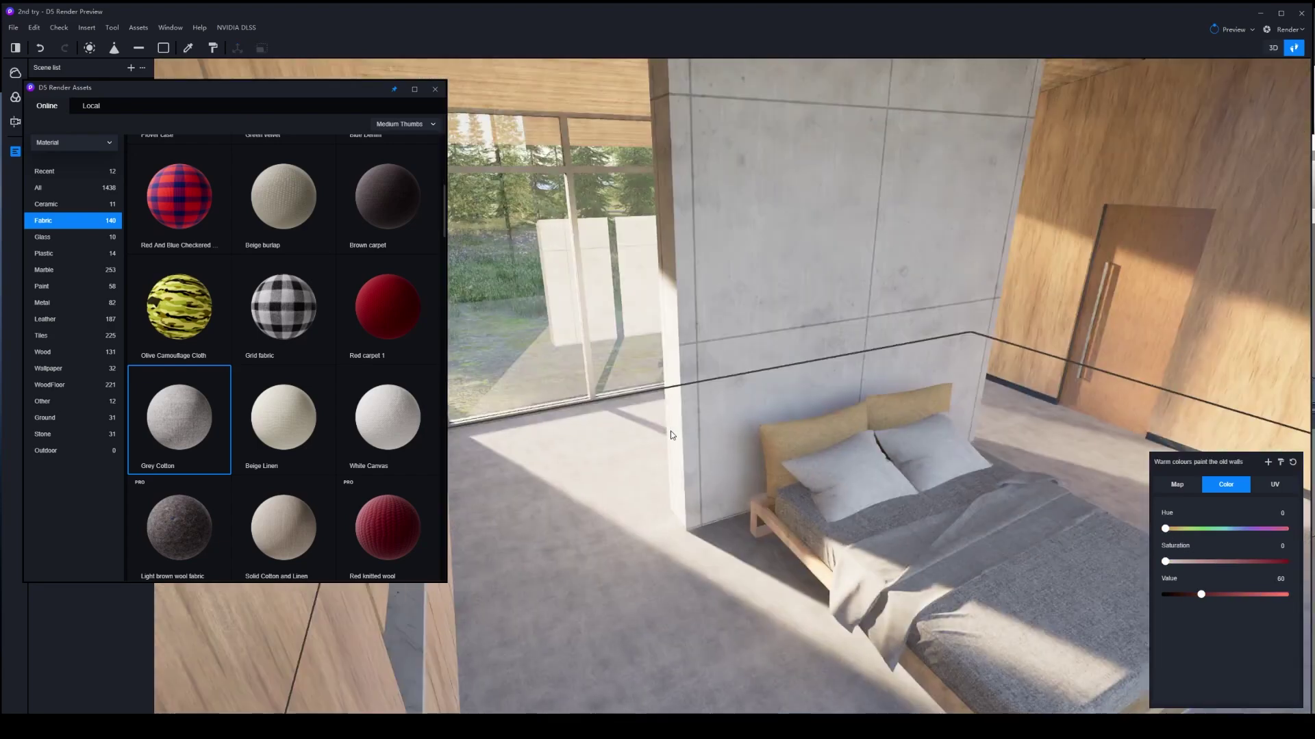
right_drag(596, 370, 941, 528)
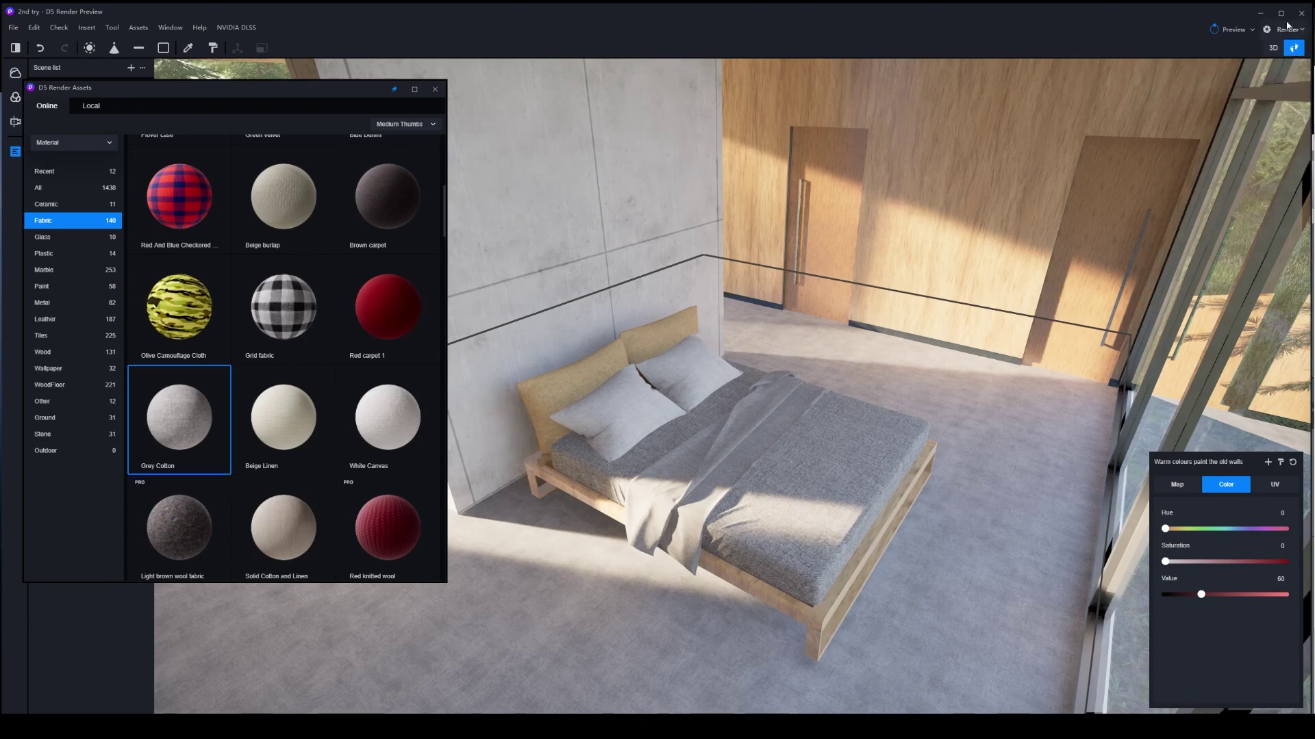
click(1287, 29)
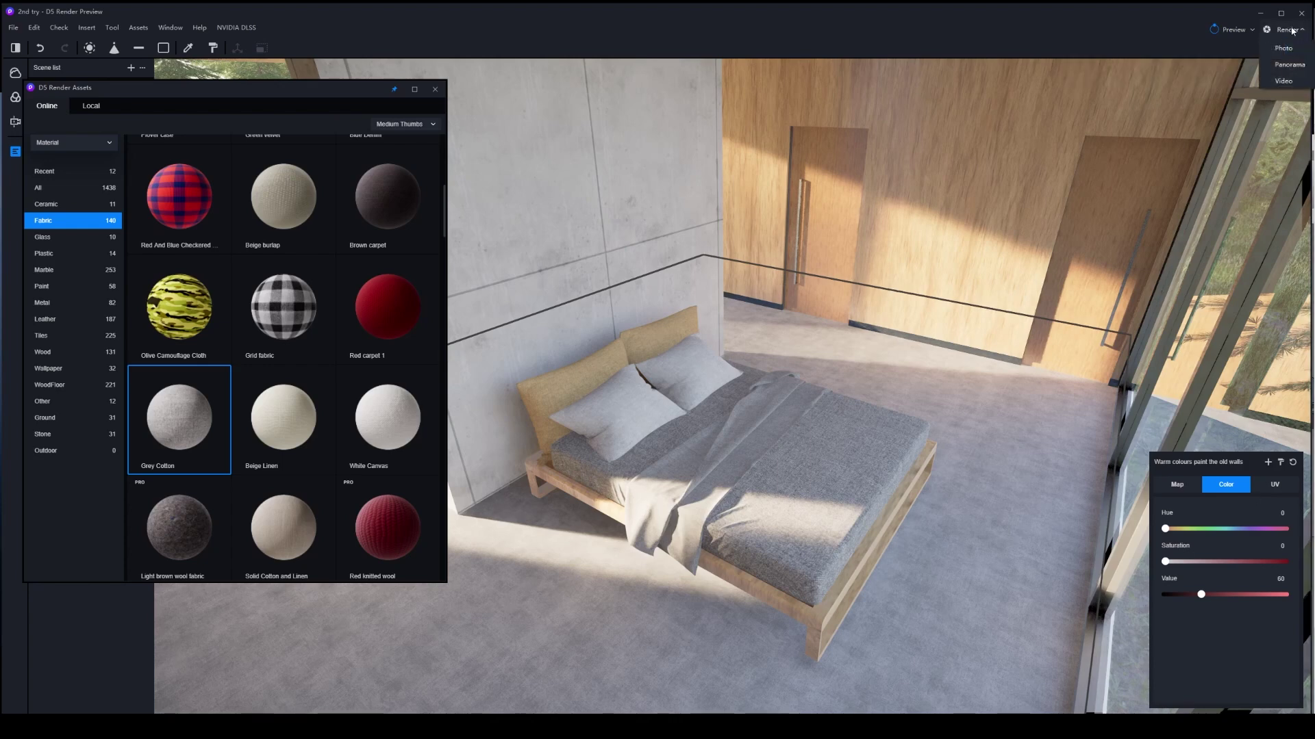
click(1283, 81)
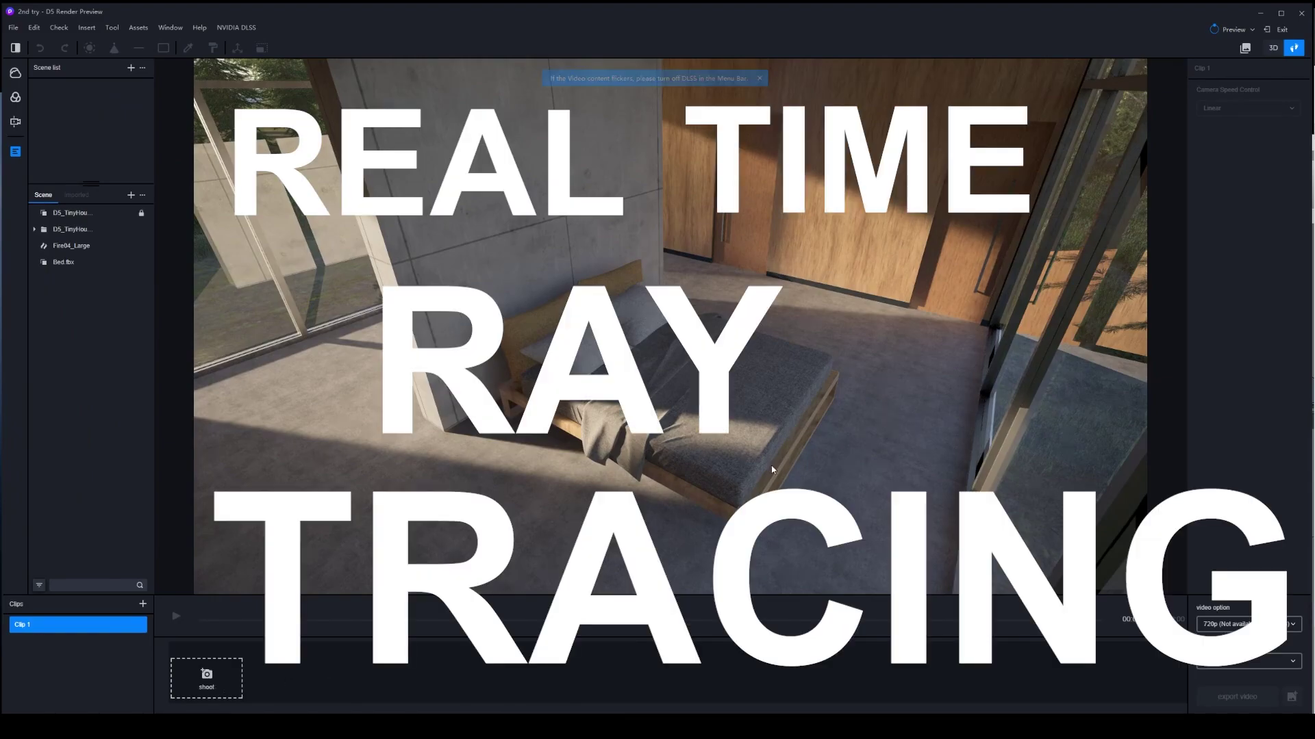
right_drag(769, 470, 876, 467)
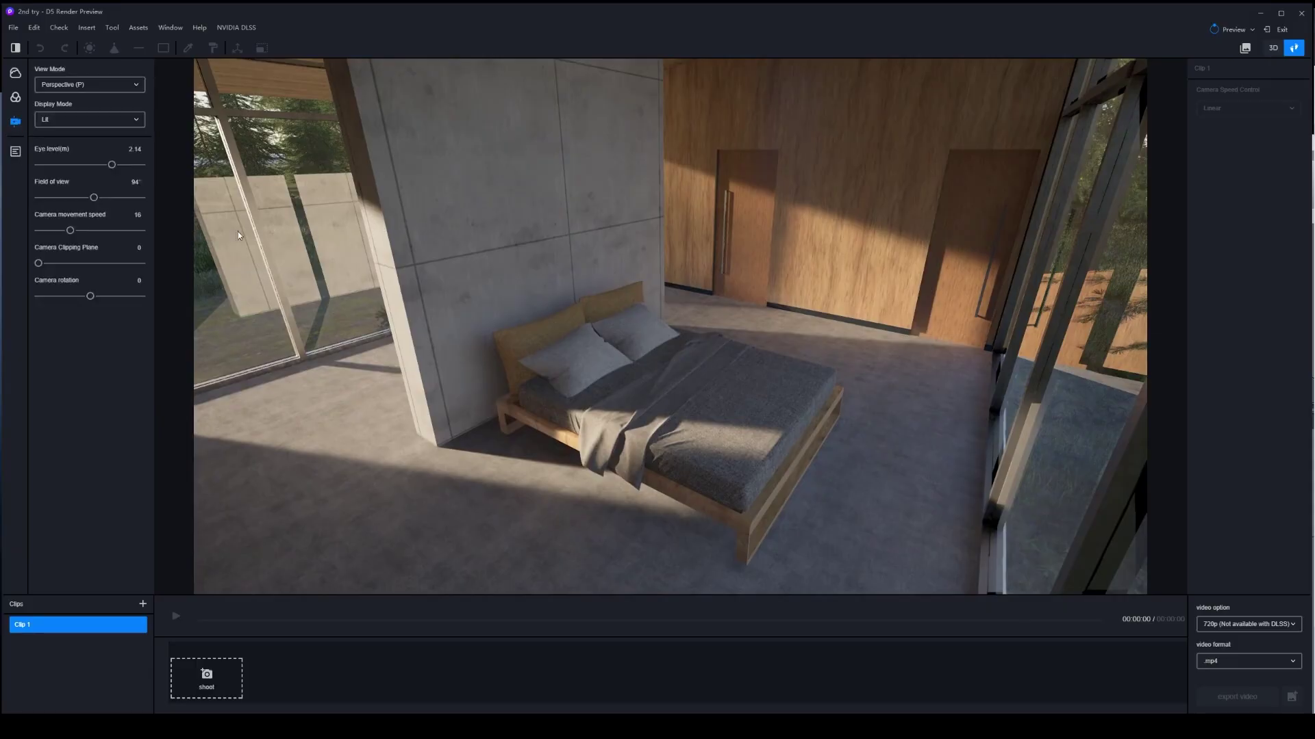
drag(55, 228, 49, 230)
- Frame the bed and wood wall from an eye level of 1.18 m and capture the first scene of Clip 1
right_drag(756, 470, 730, 384)
scroll(740, 467, down, 2)
scroll(740, 467, up, 2)
key(q)
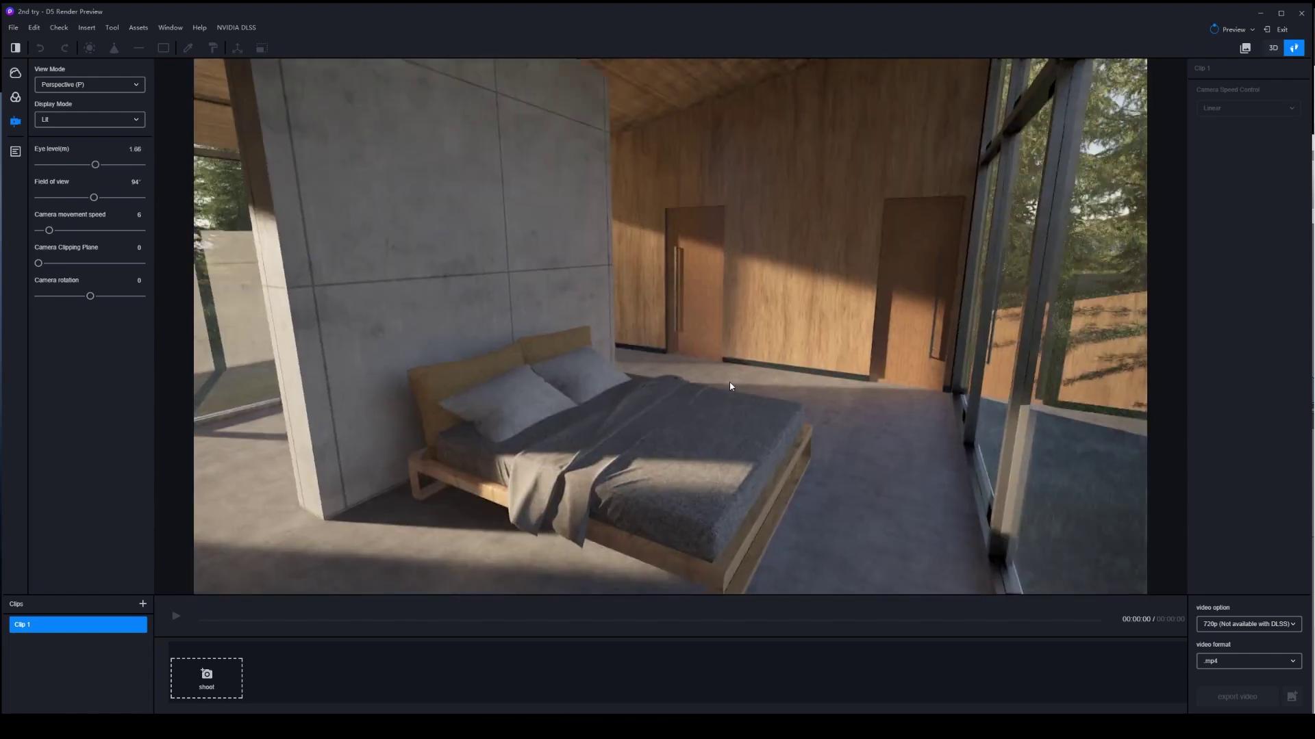
scroll(727, 378, up, 2)
scroll(727, 378, up, 2)
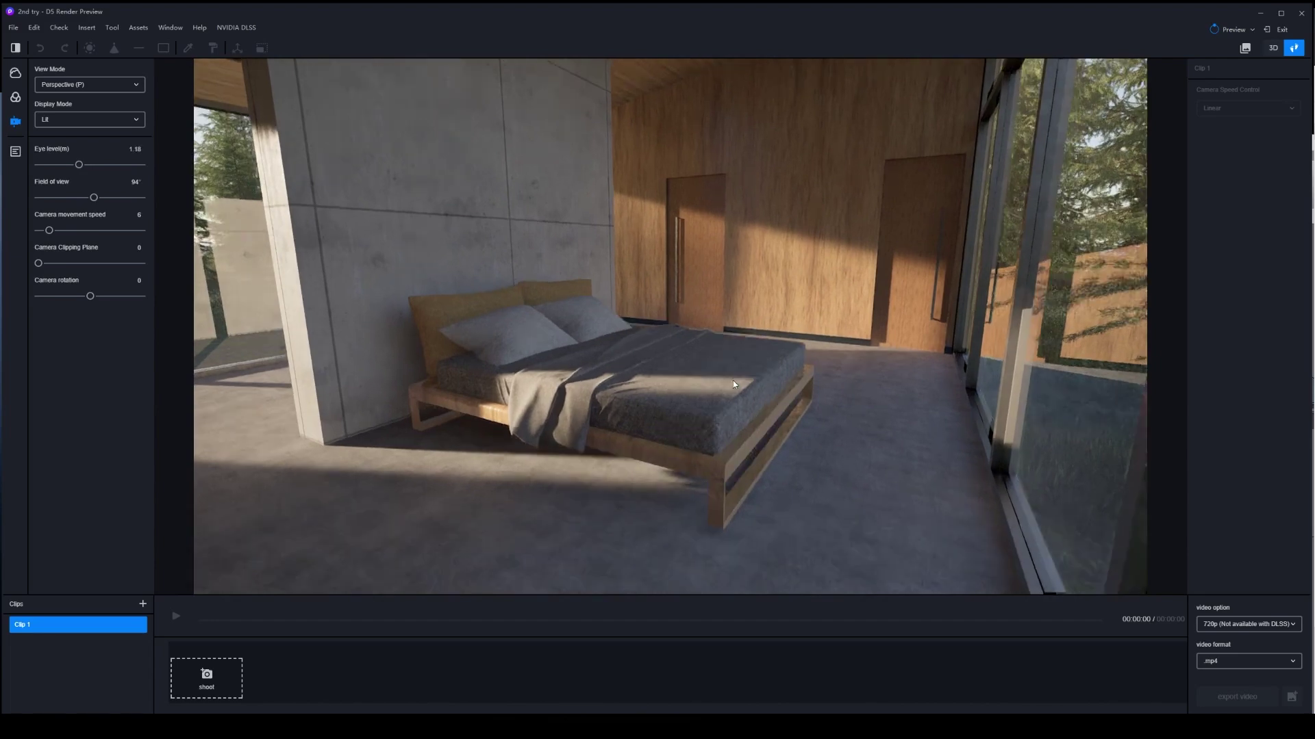
right_drag(729, 371, 725, 363)
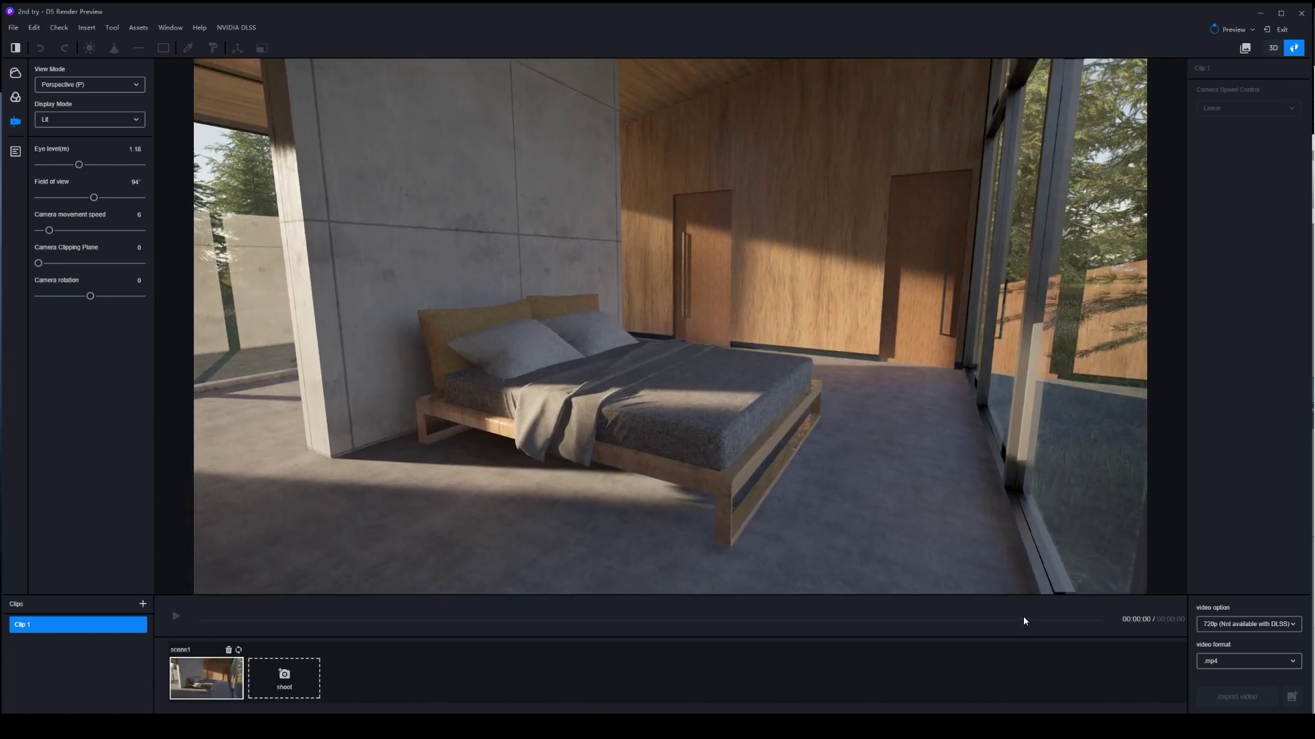
- Move the camera closer to the bed and capture the view as the second scene of Clip 1
right_drag(747, 478, 660, 470)
scroll(750, 474, up, 2)
scroll(660, 471, down, 3)
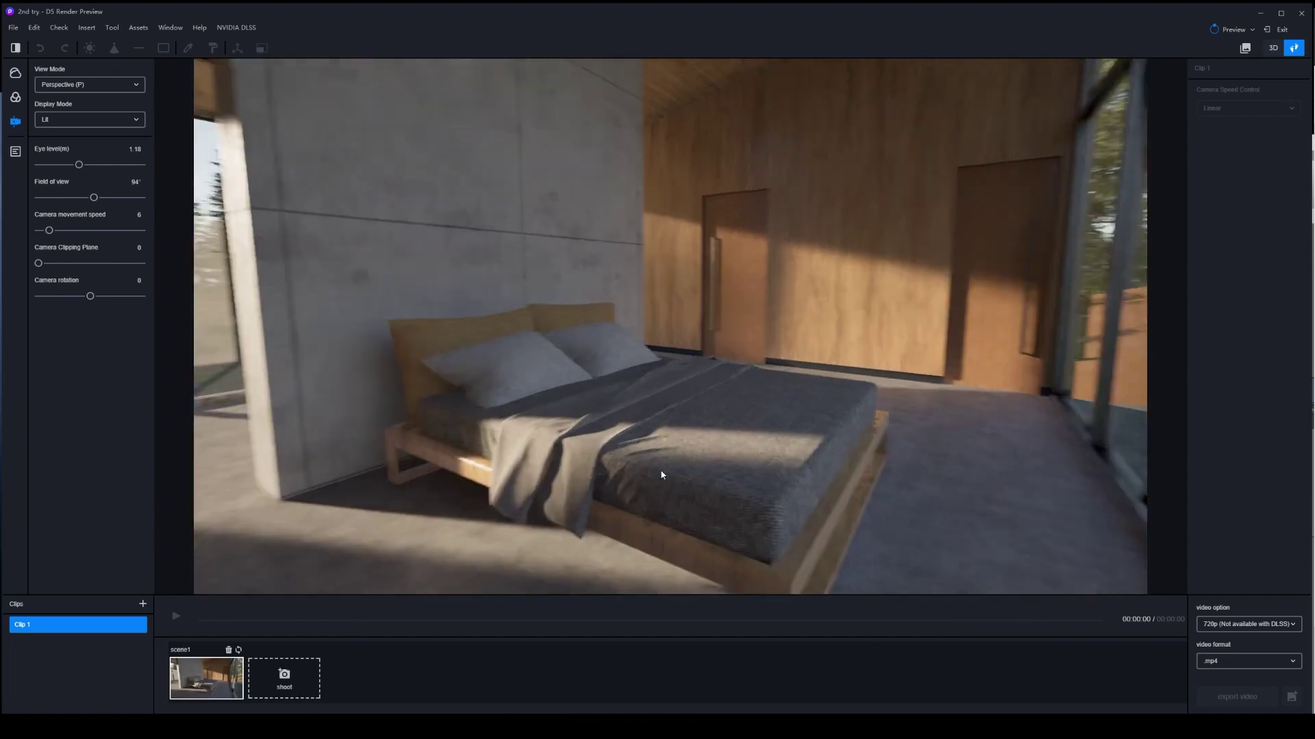
scroll(668, 471, up, 1)
click(280, 685)
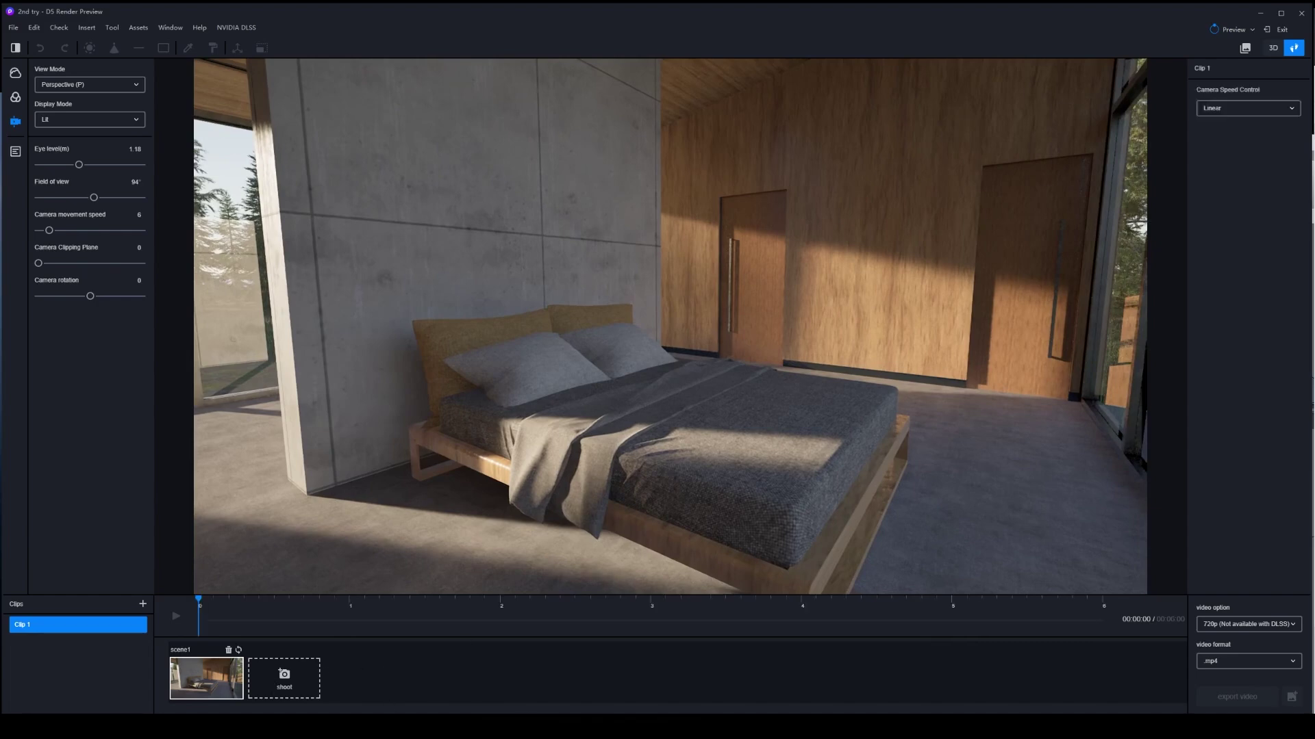
- Preview Clip 1, trying a 1-second transition between its two scenes before setting it back to 6 seconds
click(175, 618)
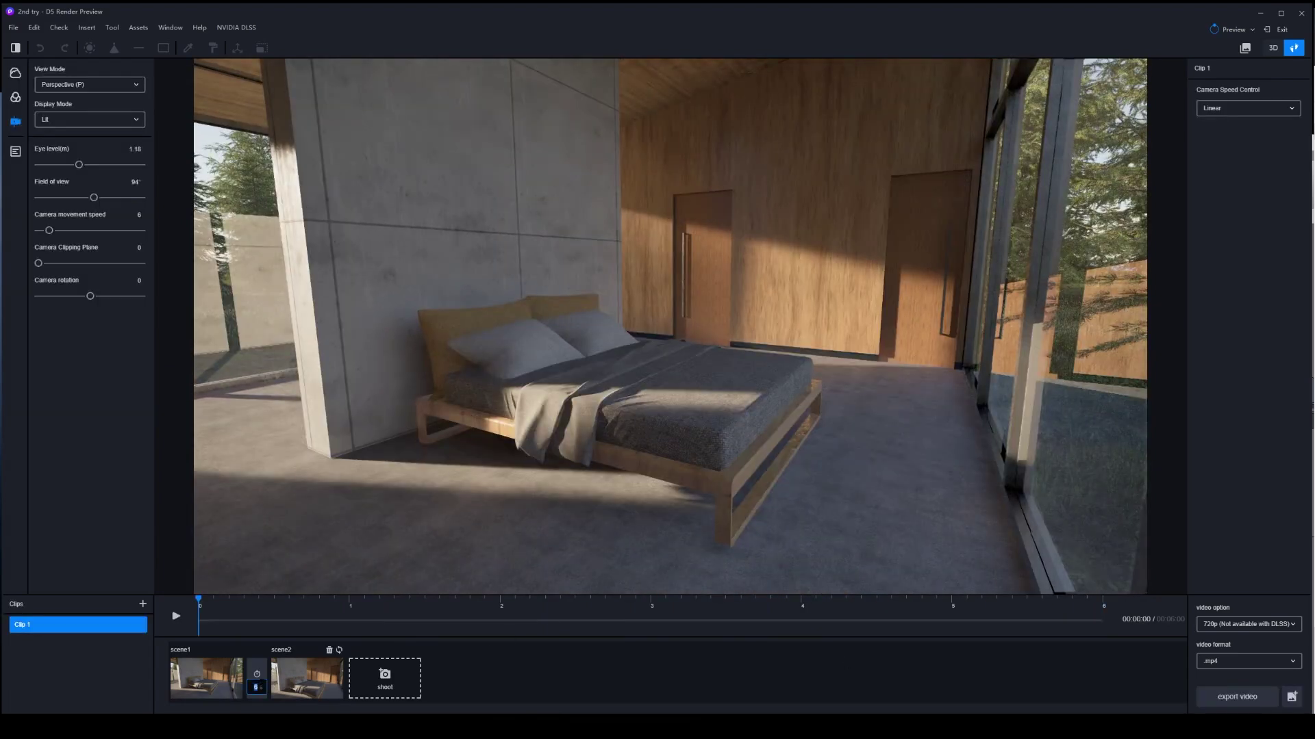
click(176, 618)
click(176, 617)
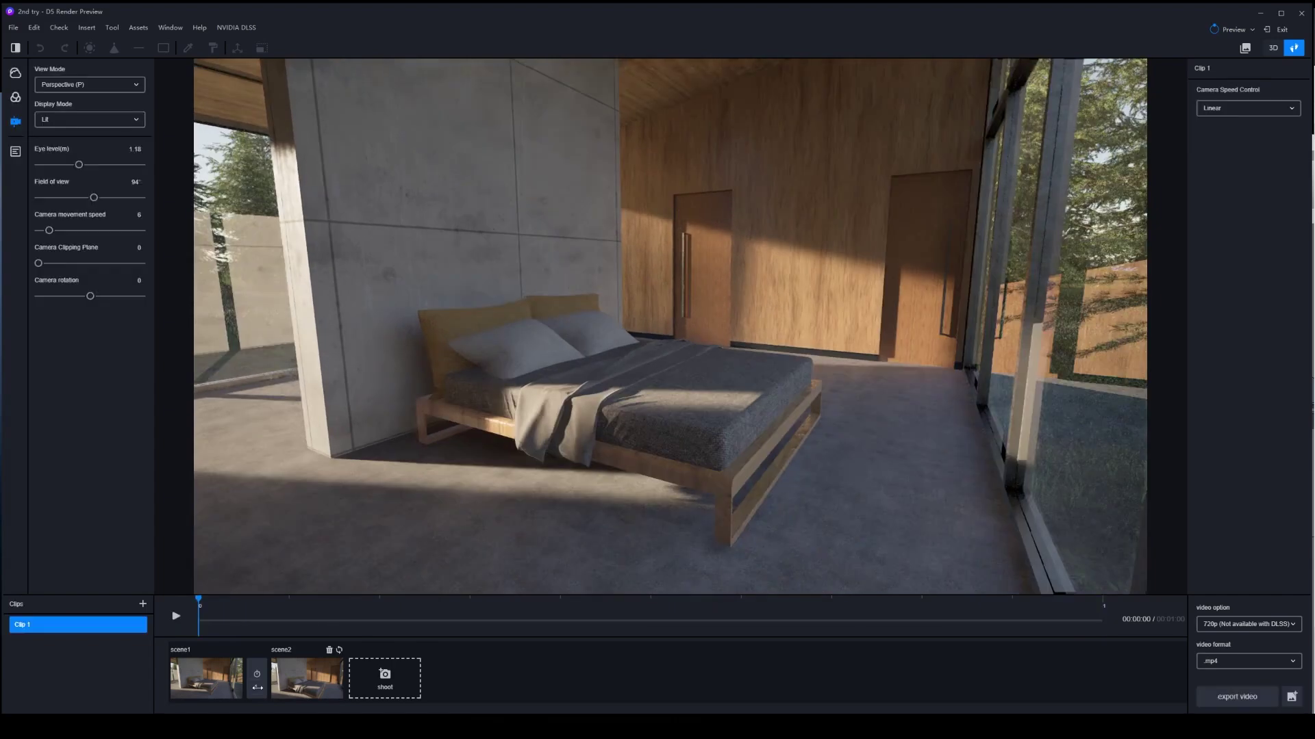
click(256, 687)
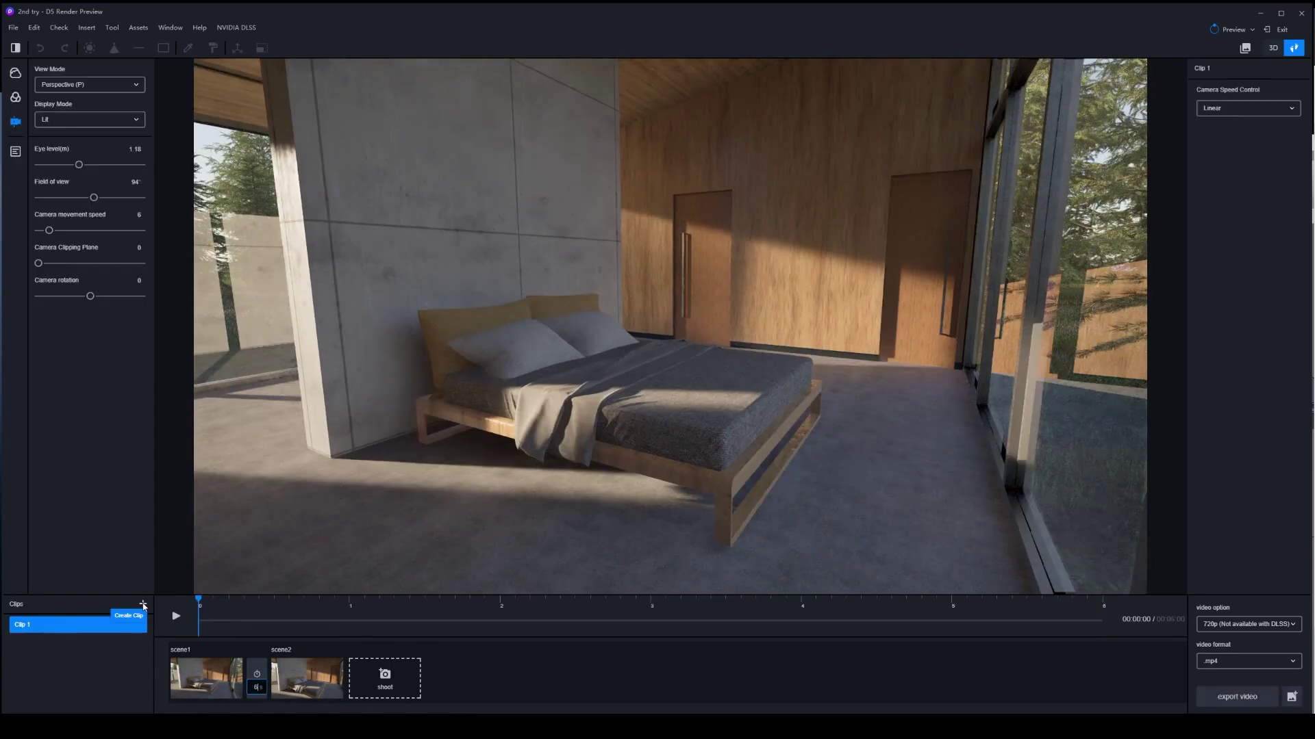
- Create Clip 2 facing the house's glazed front, set the field of view to 50°, and capture its first scene
click(144, 605)
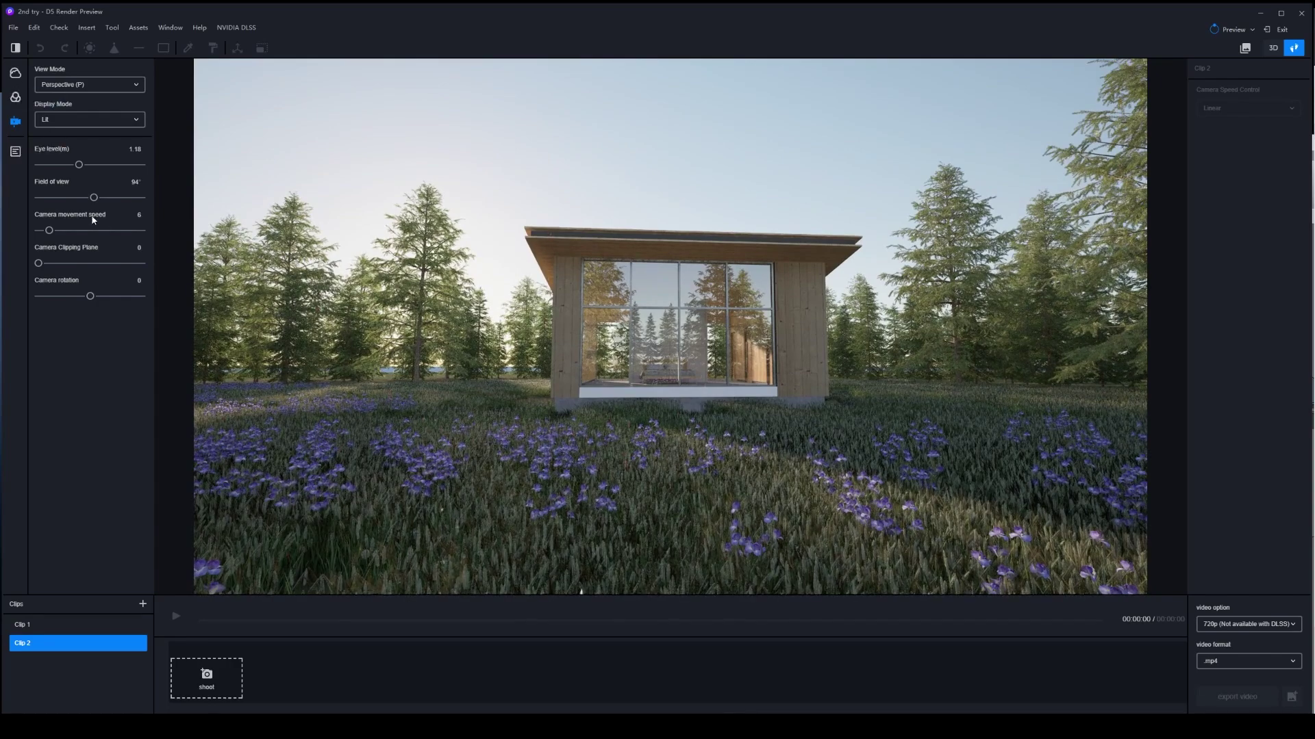
drag(93, 197, 67, 197)
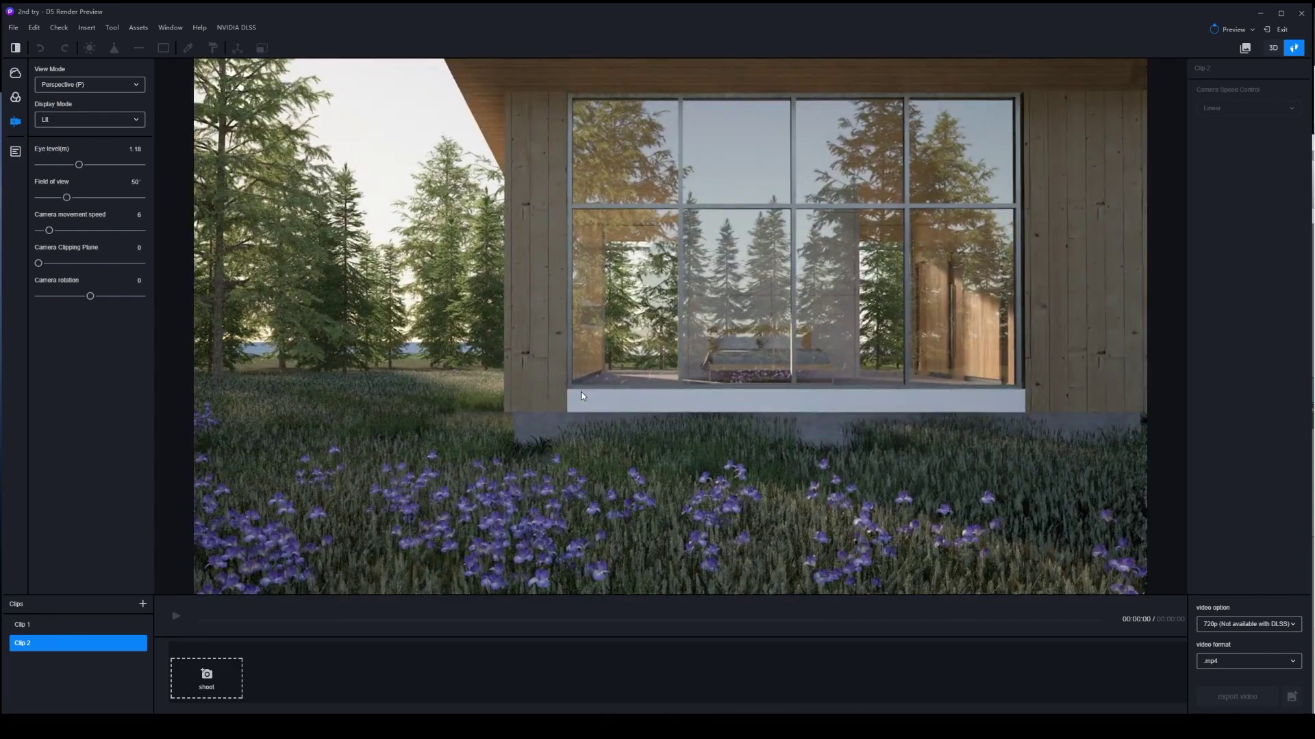
click(206, 677)
- Move the camera sideways along the glazed facade, capture the second scene of Clip 2, and play the clip
key(d)
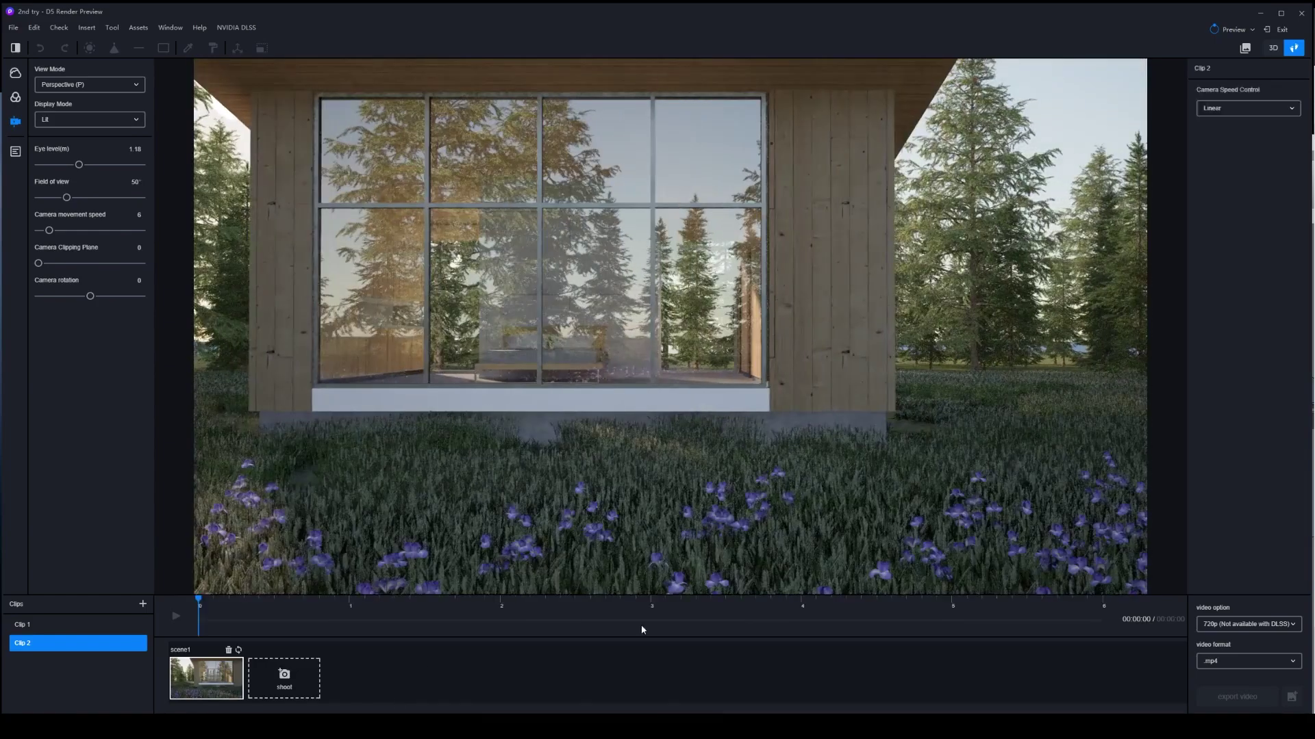
click(284, 671)
click(176, 617)
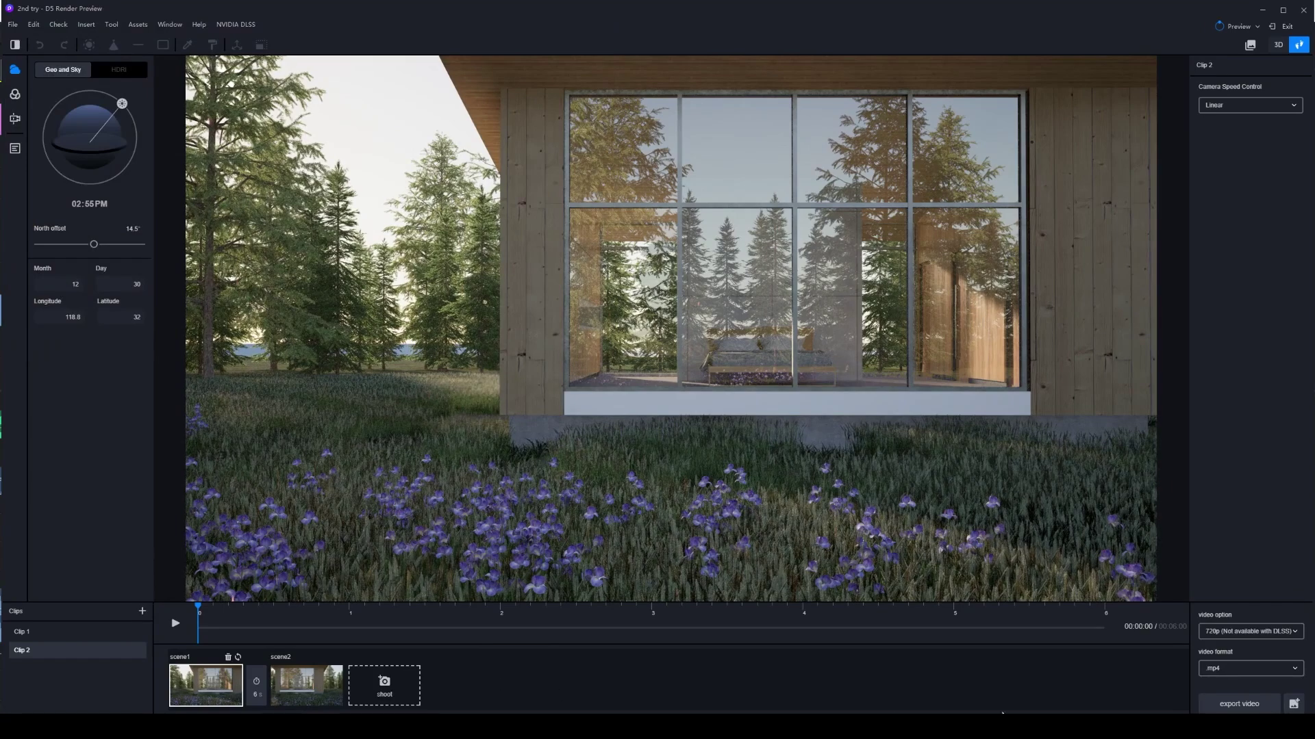
- Export Clip 2 as a 1080p MP4 named 2 in the 03_Export\TutorialRendering folder
click(1247, 632)
click(1225, 684)
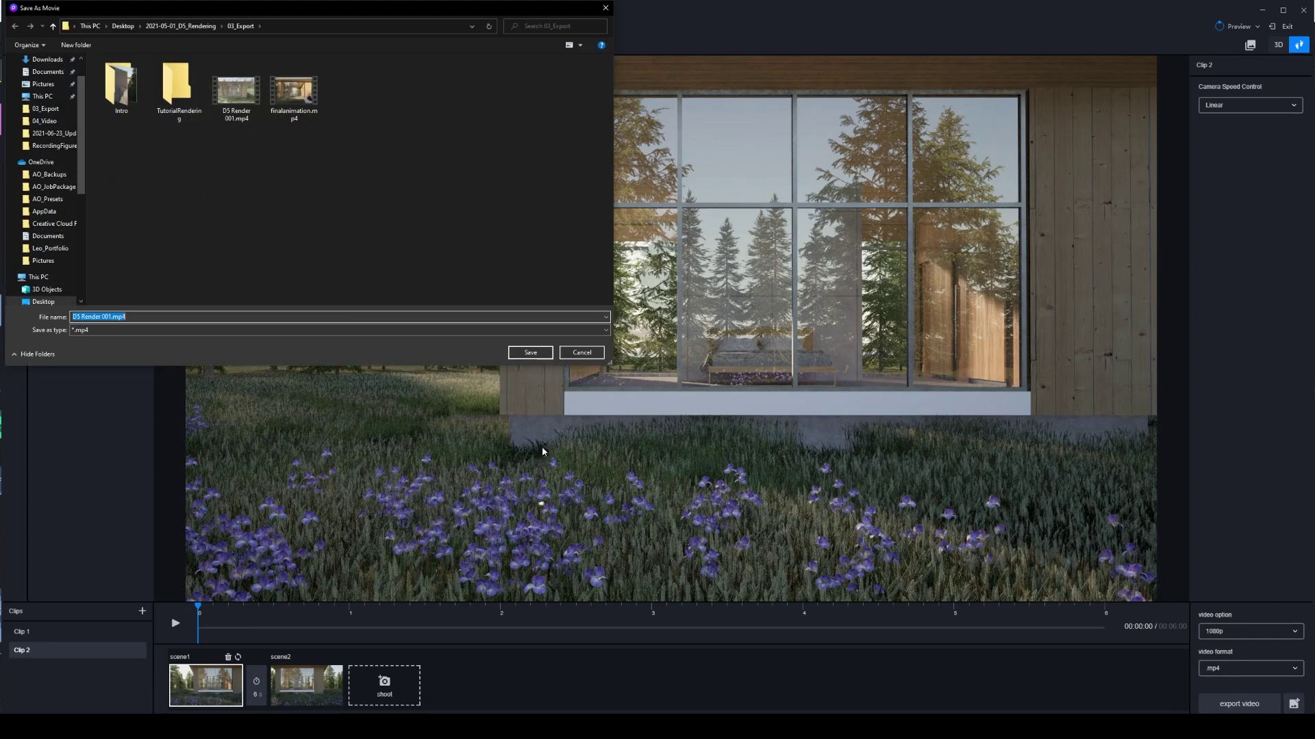
double_click(176, 84)
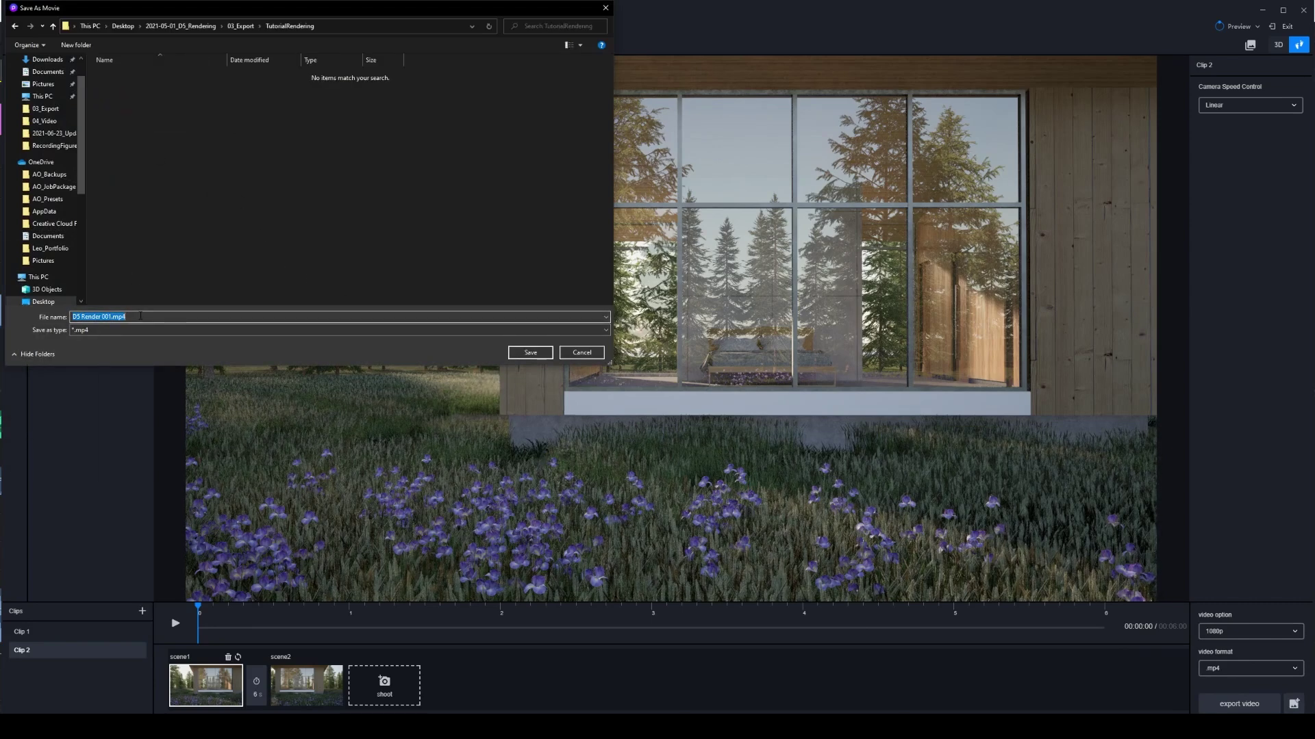
text(2)
click(538, 356)
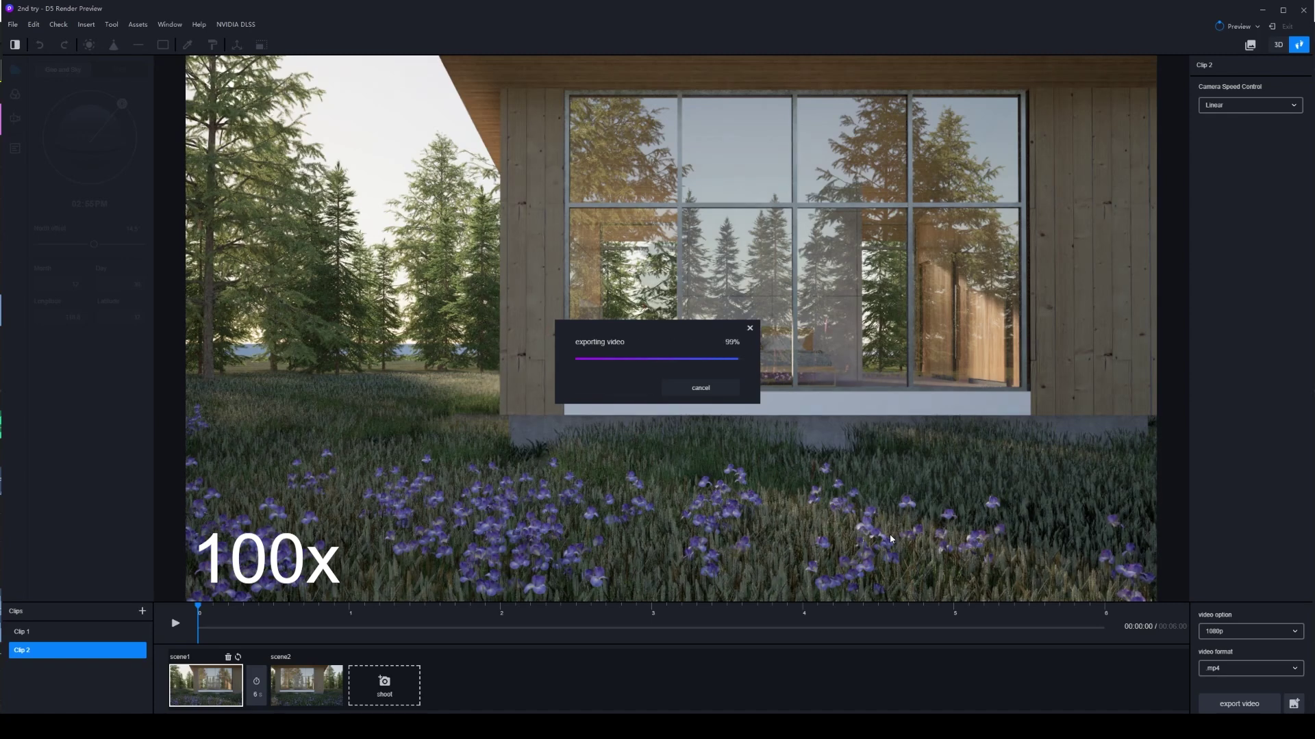
- Open the export folder and play the rendered 2.mp4 to review the animation
click(614, 388)
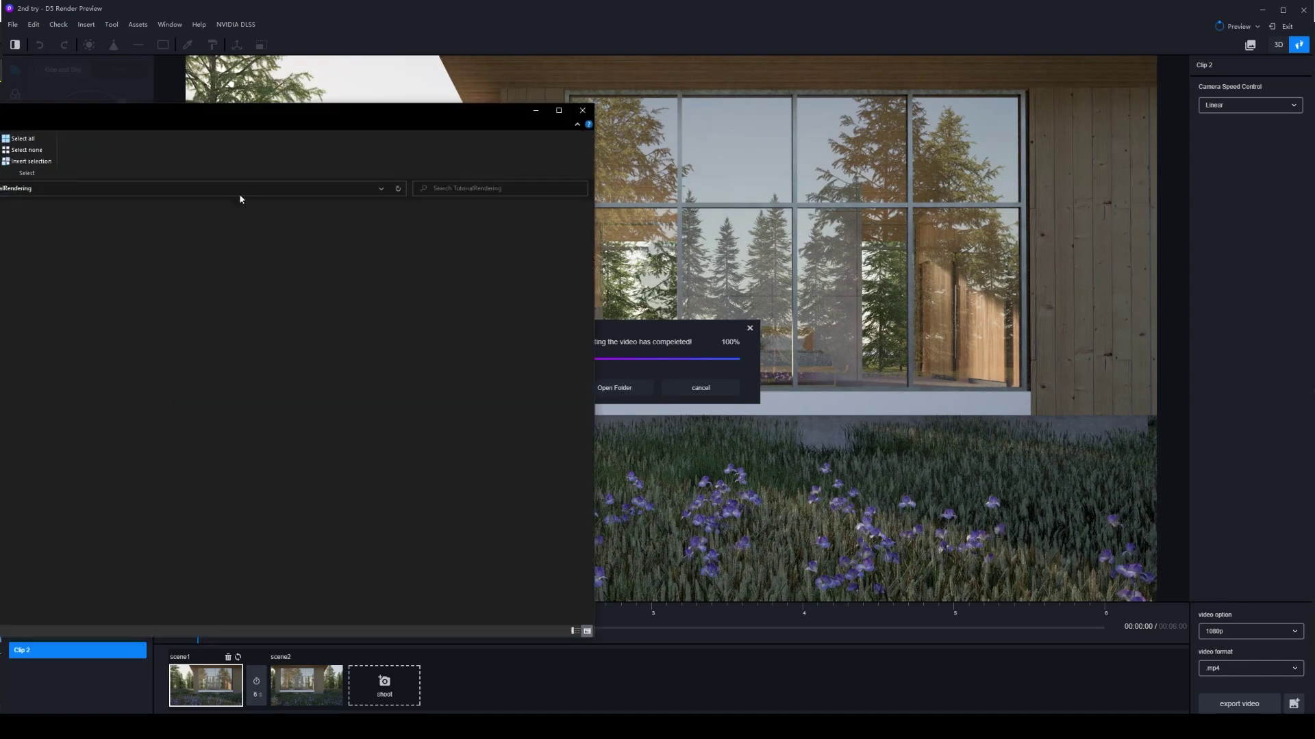
drag(235, 116, 696, 161)
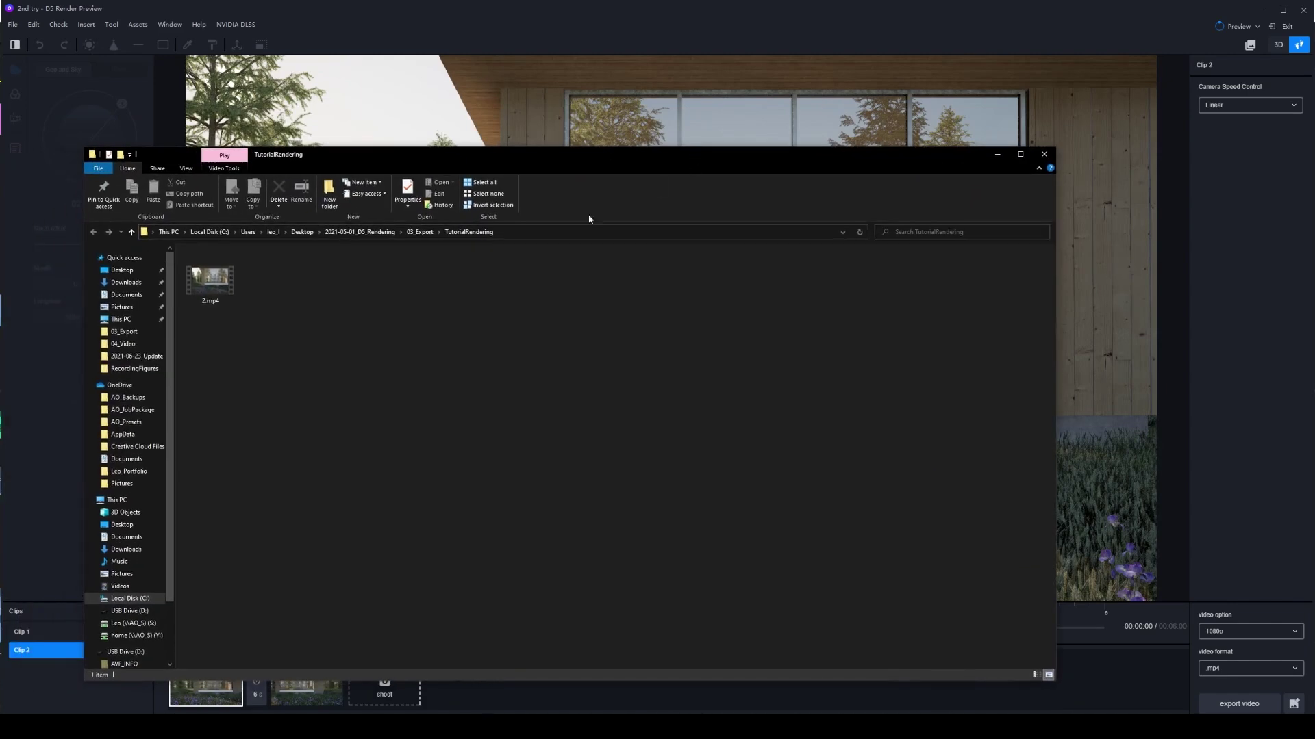
double_click(212, 288)
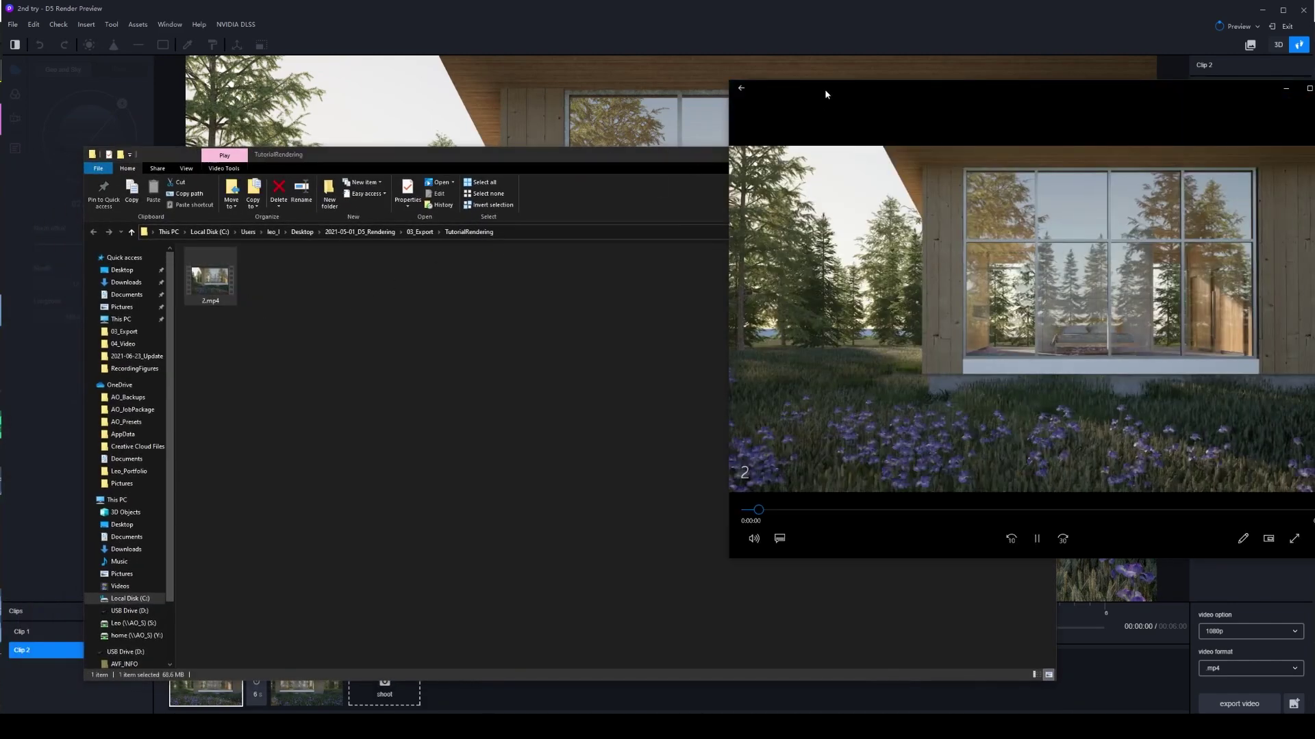
drag(973, 89, 742, 163)
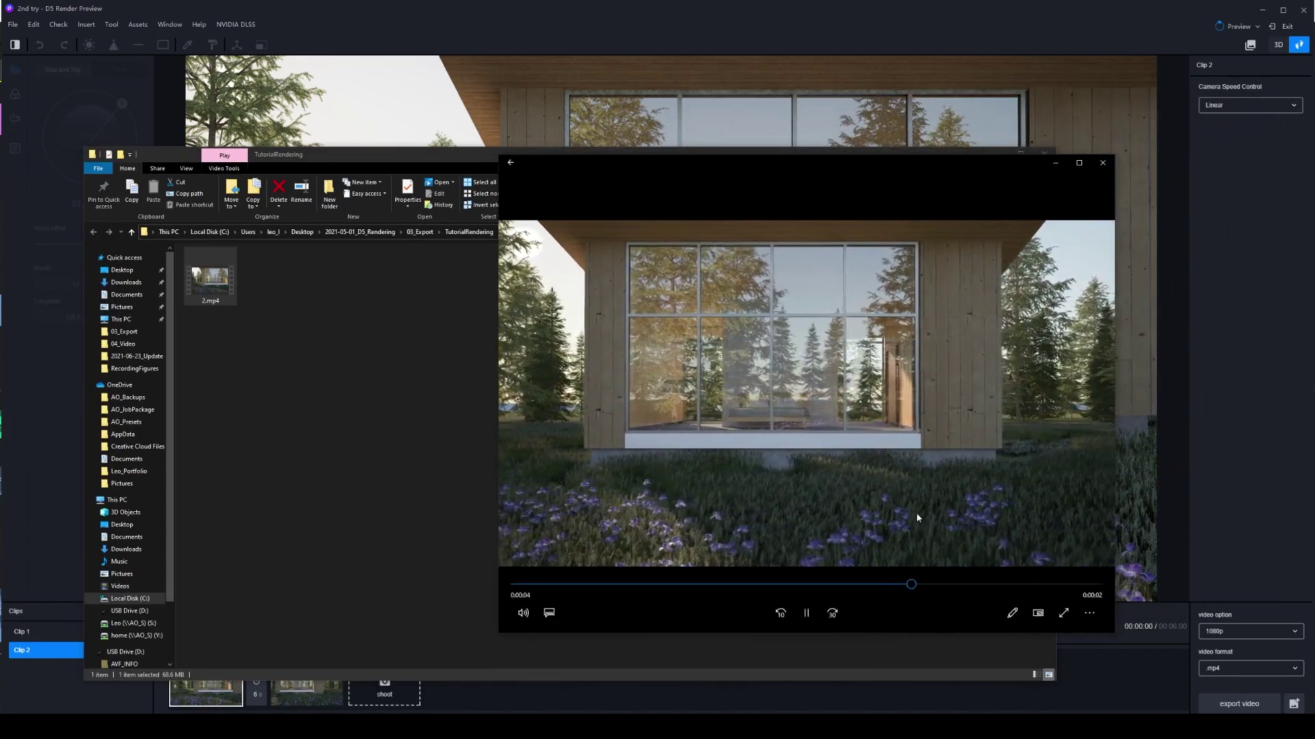